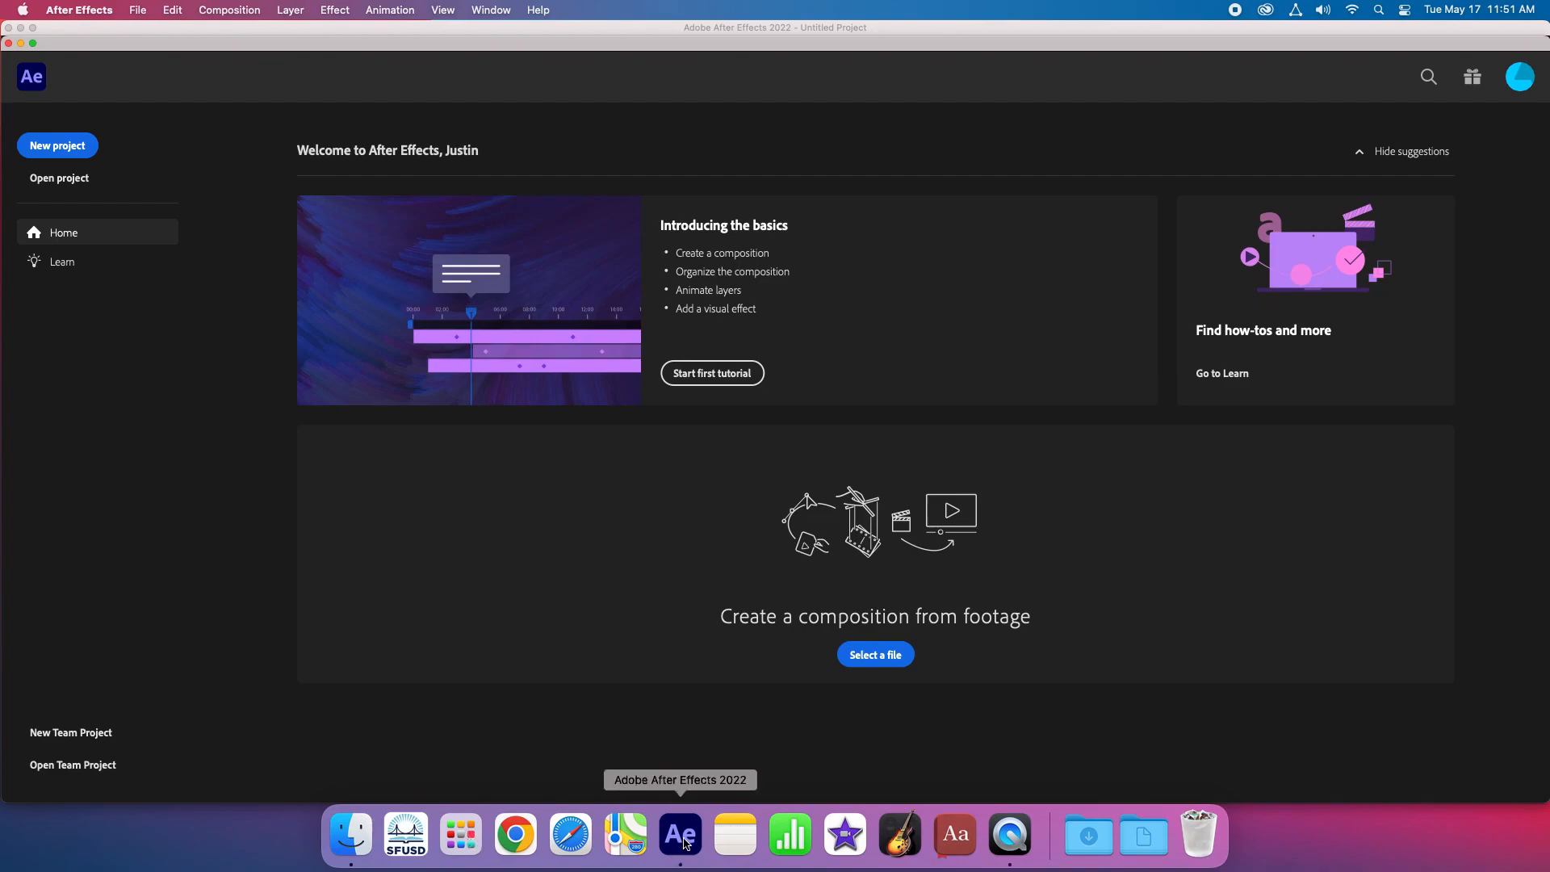
- Switch to After Effects and start a new project
click(457, 843)
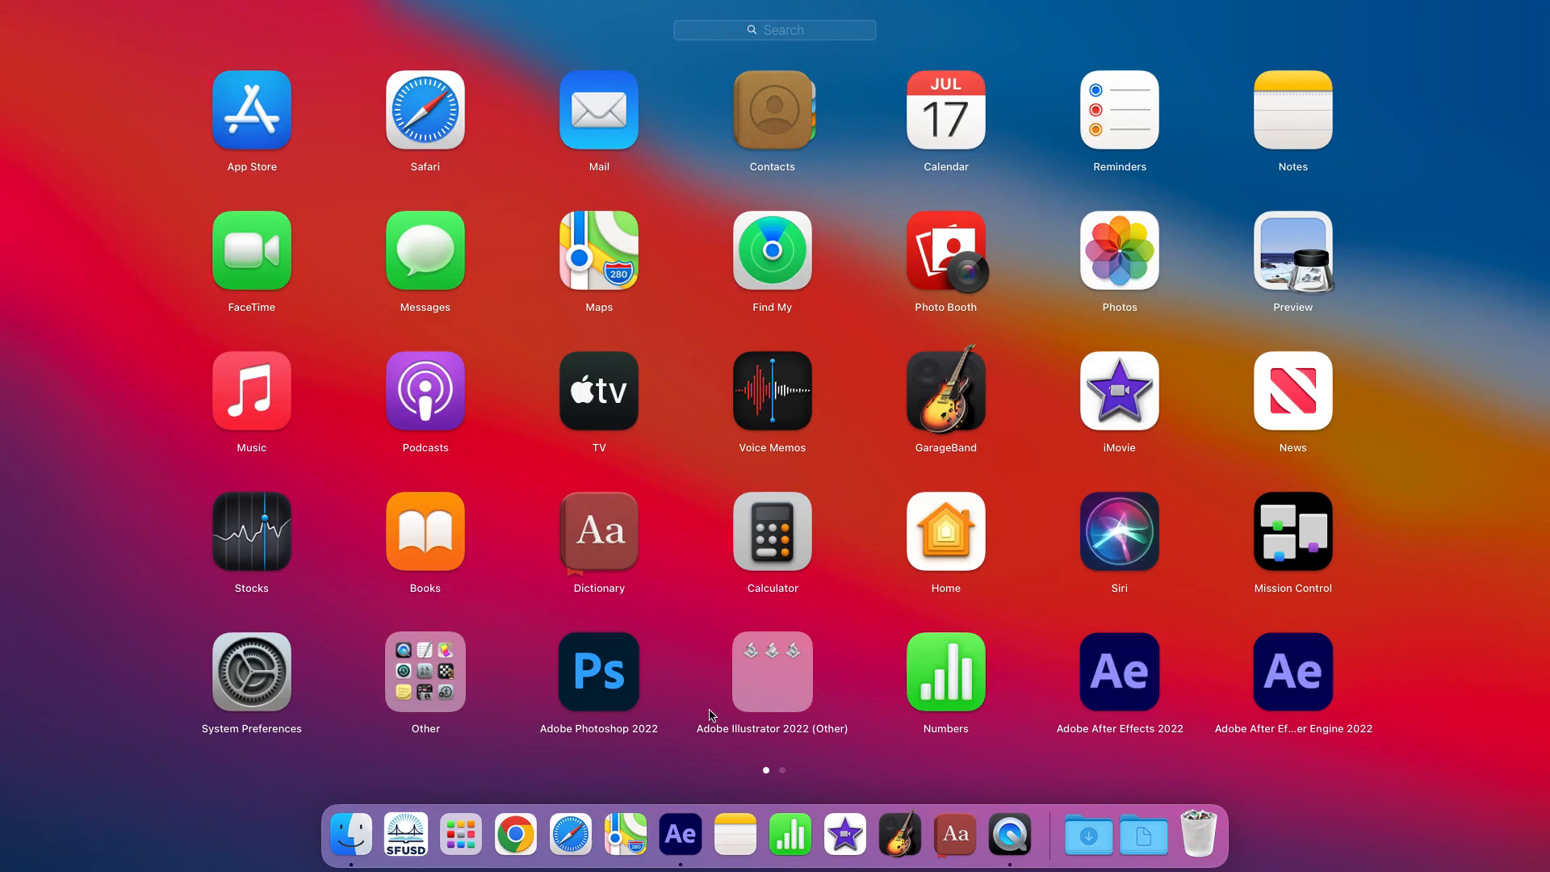
click(687, 835)
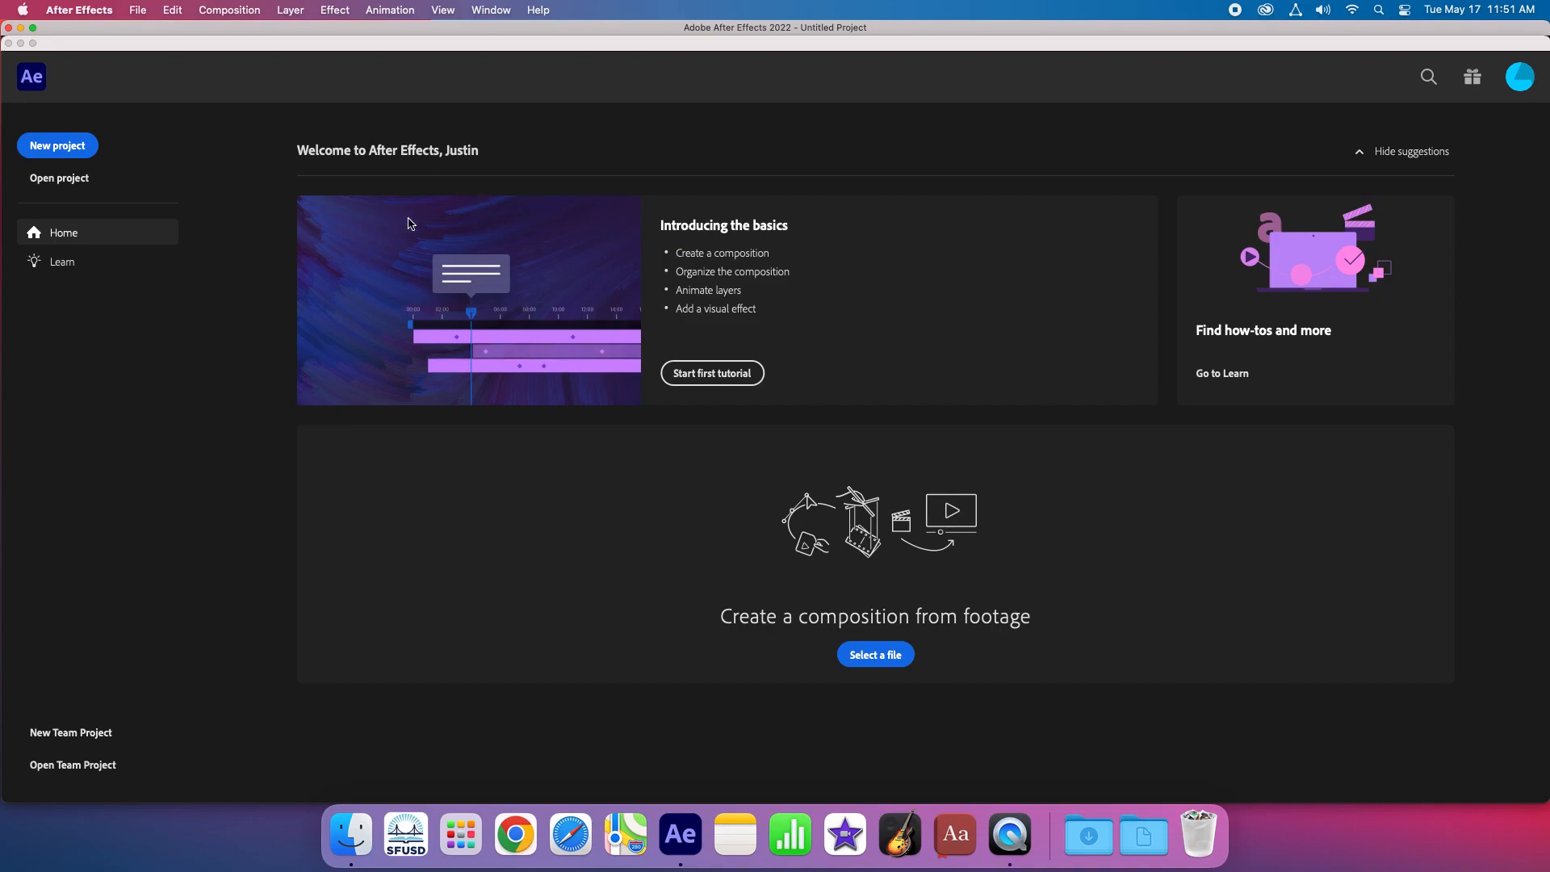
click(59, 149)
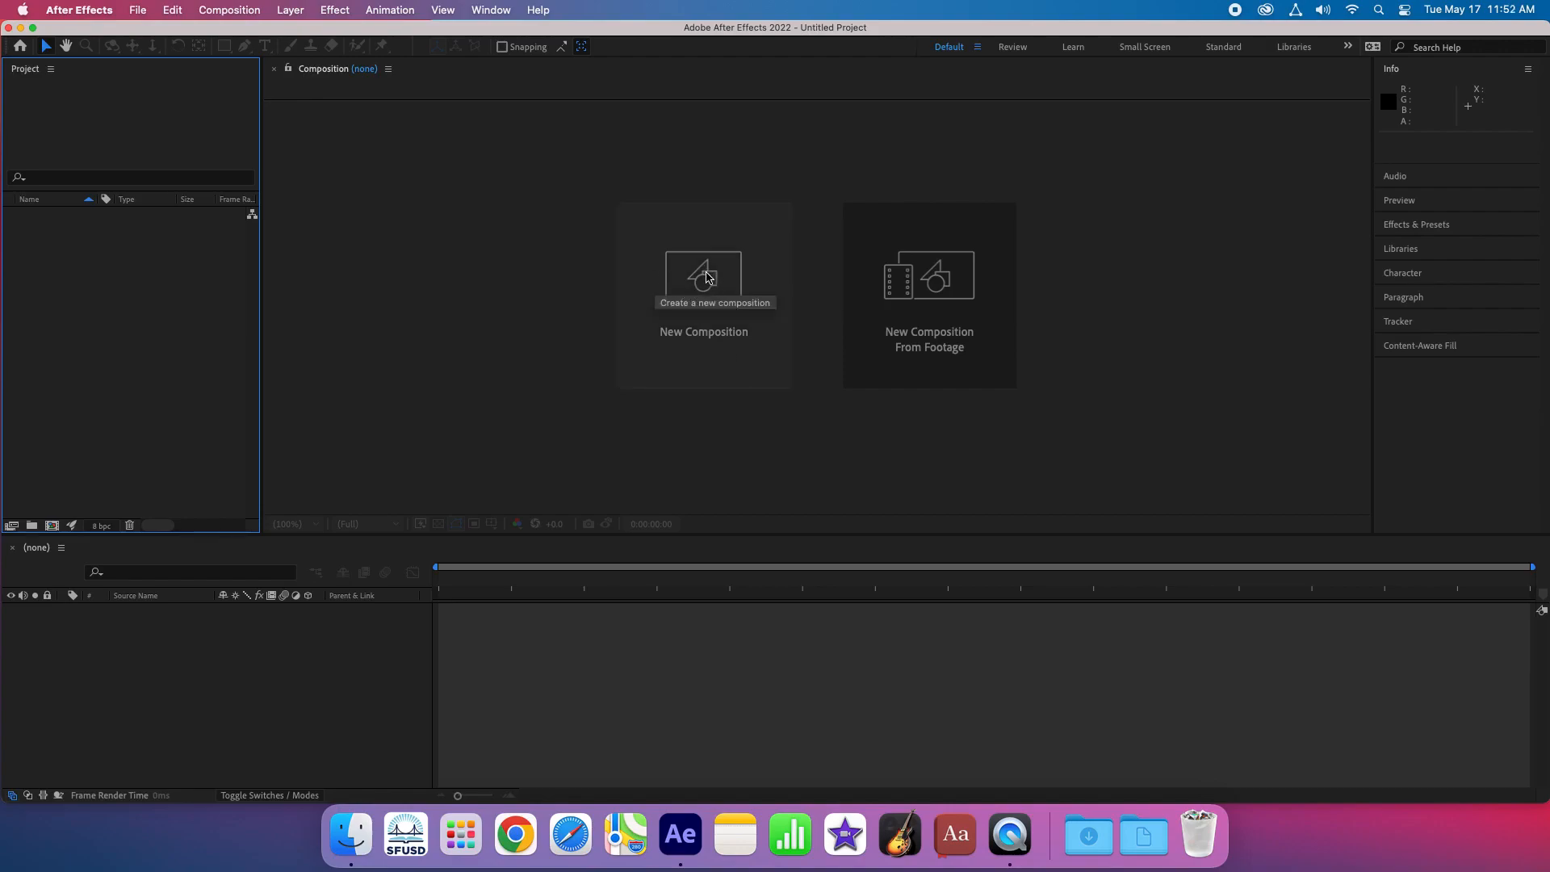
- Create a composition named "Get Ready" at 12 frames per second with the gray background color 979797
click(707, 277)
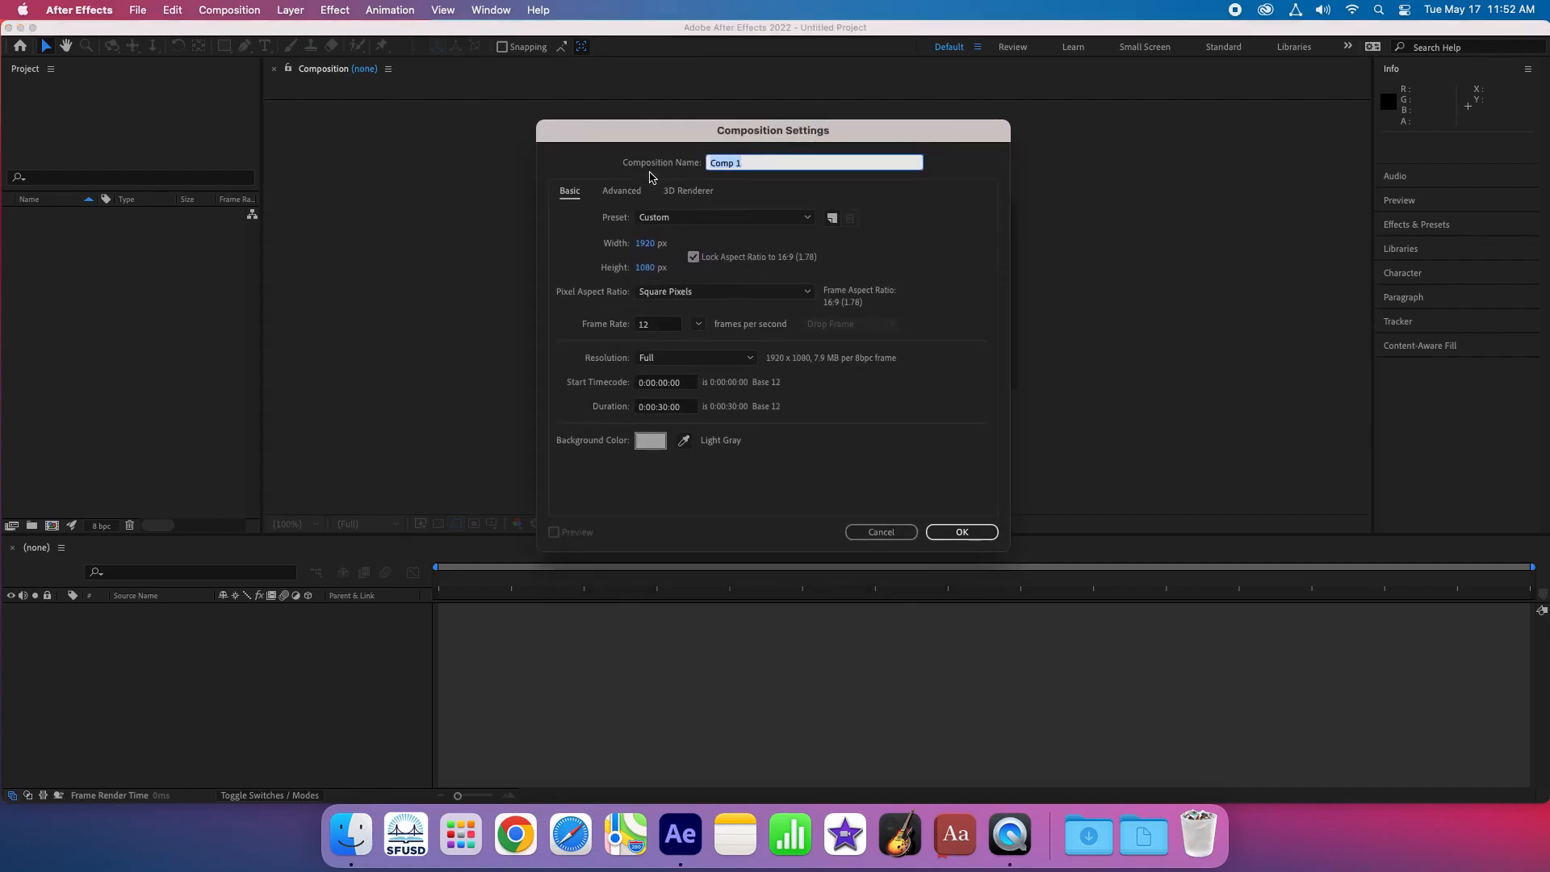
text(Get Ready)
click(657, 325)
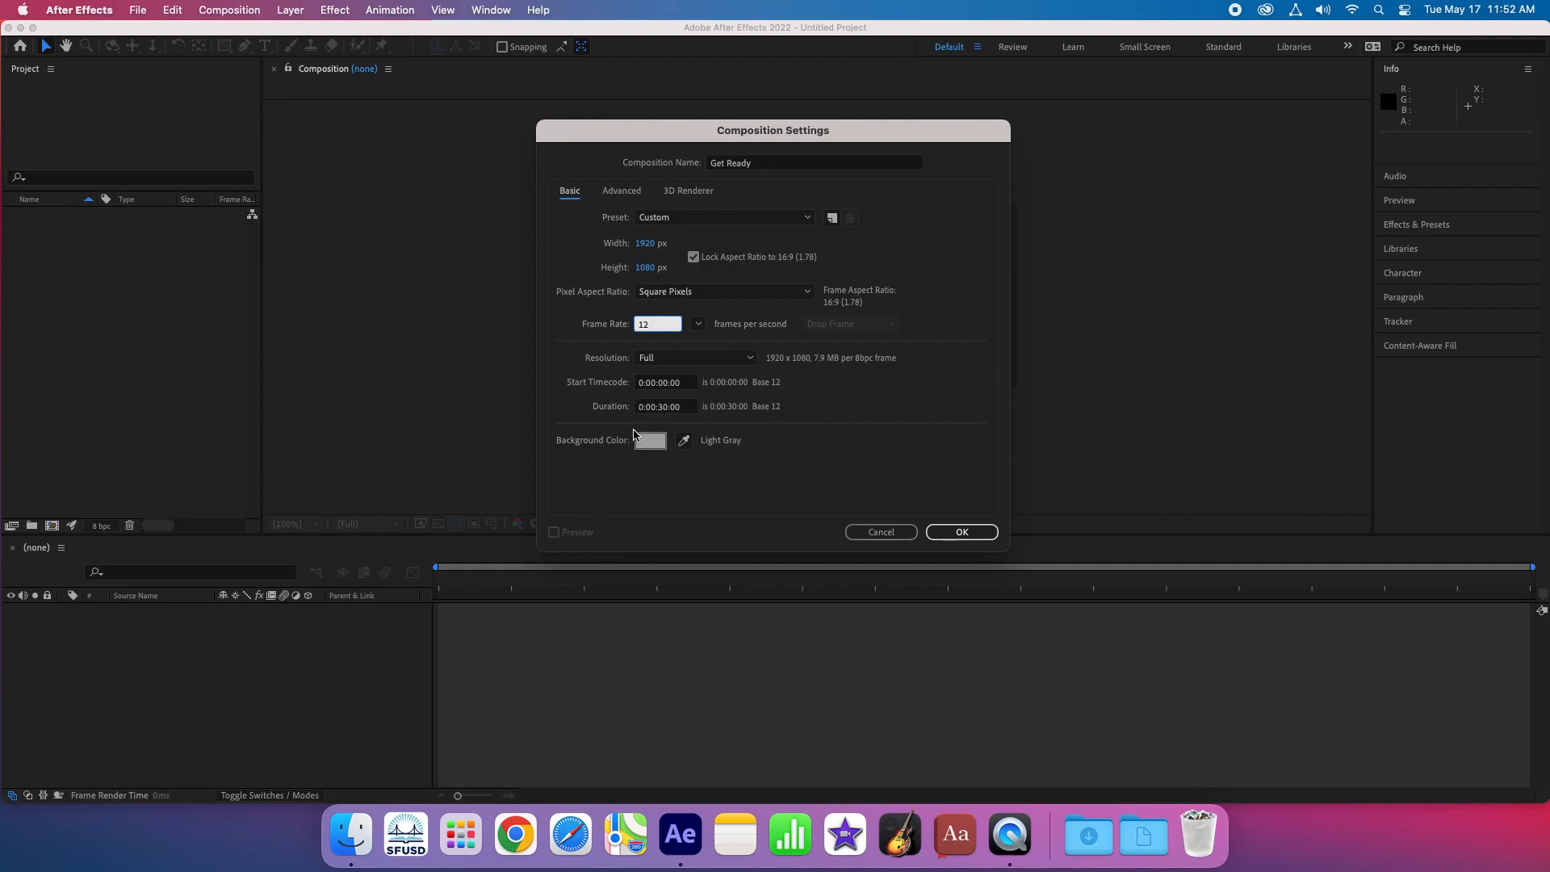
click(651, 442)
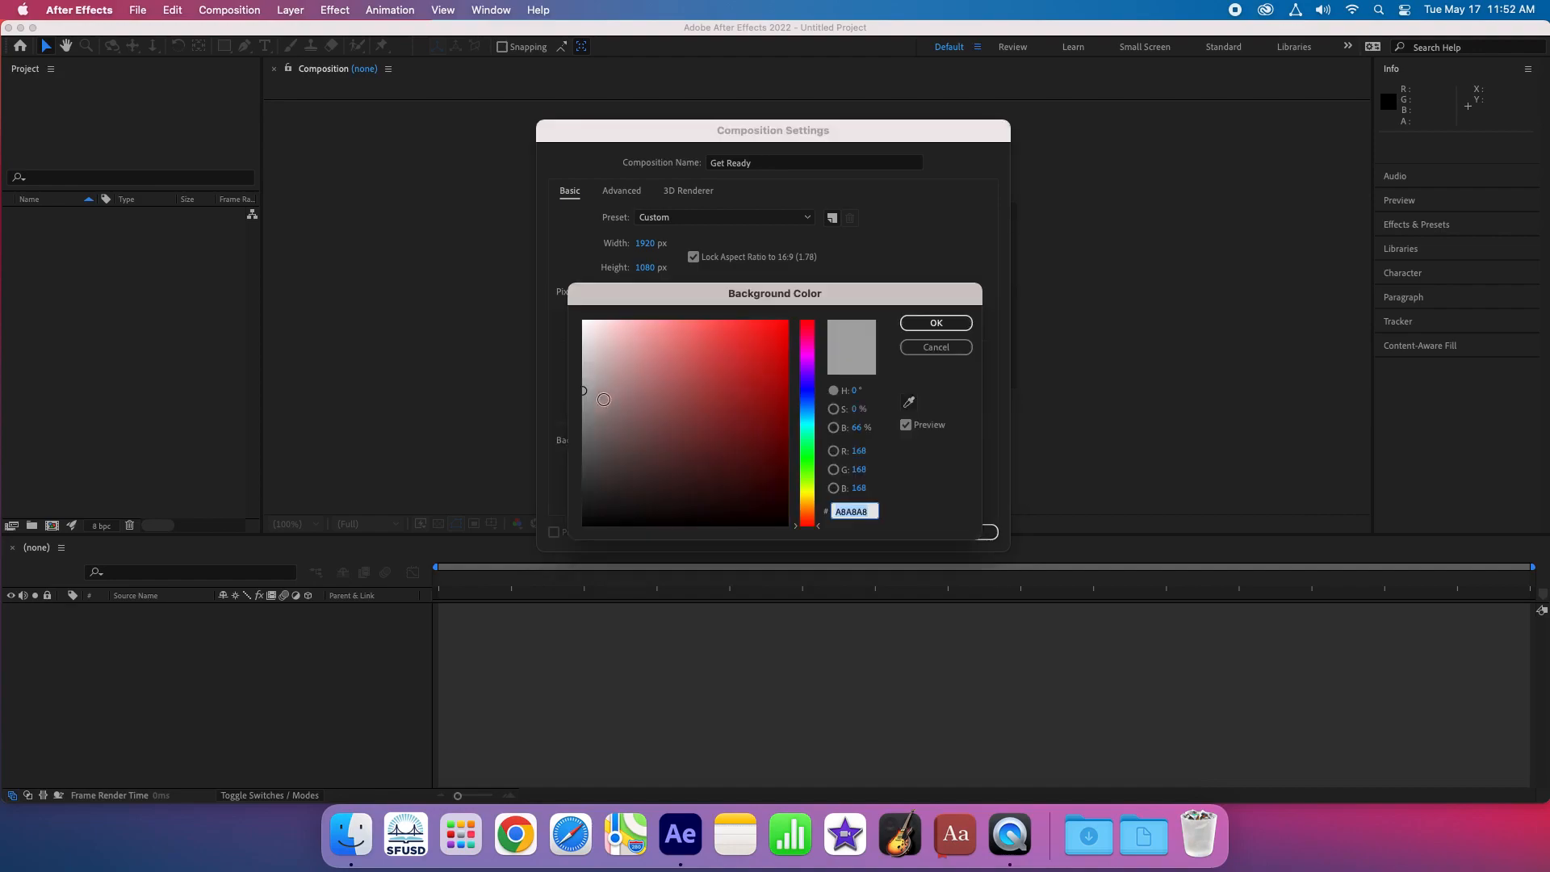
drag(582, 390, 579, 403)
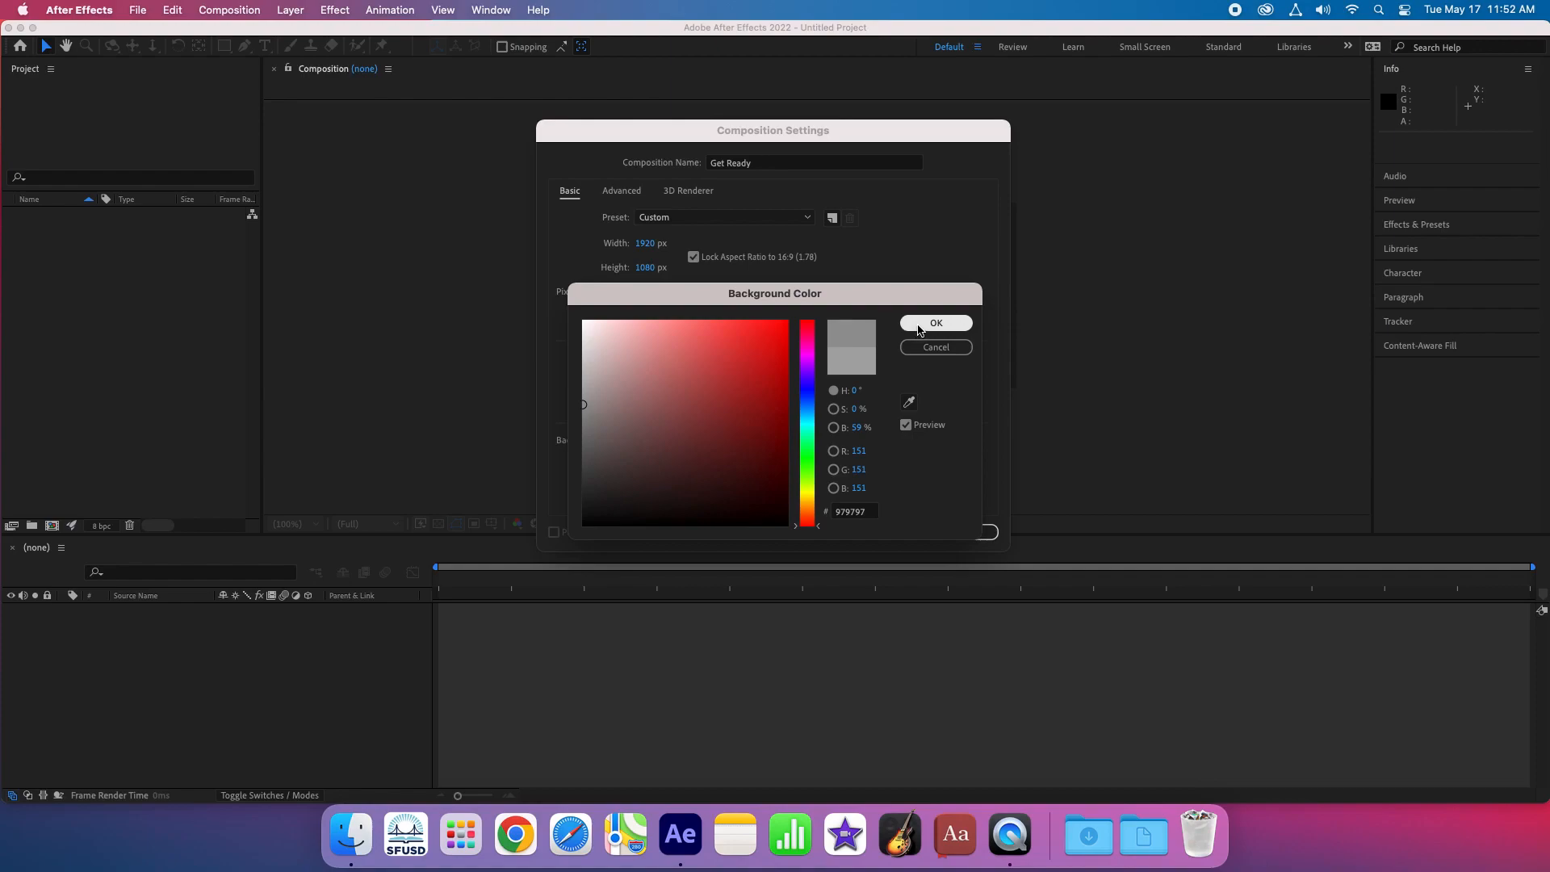
click(918, 330)
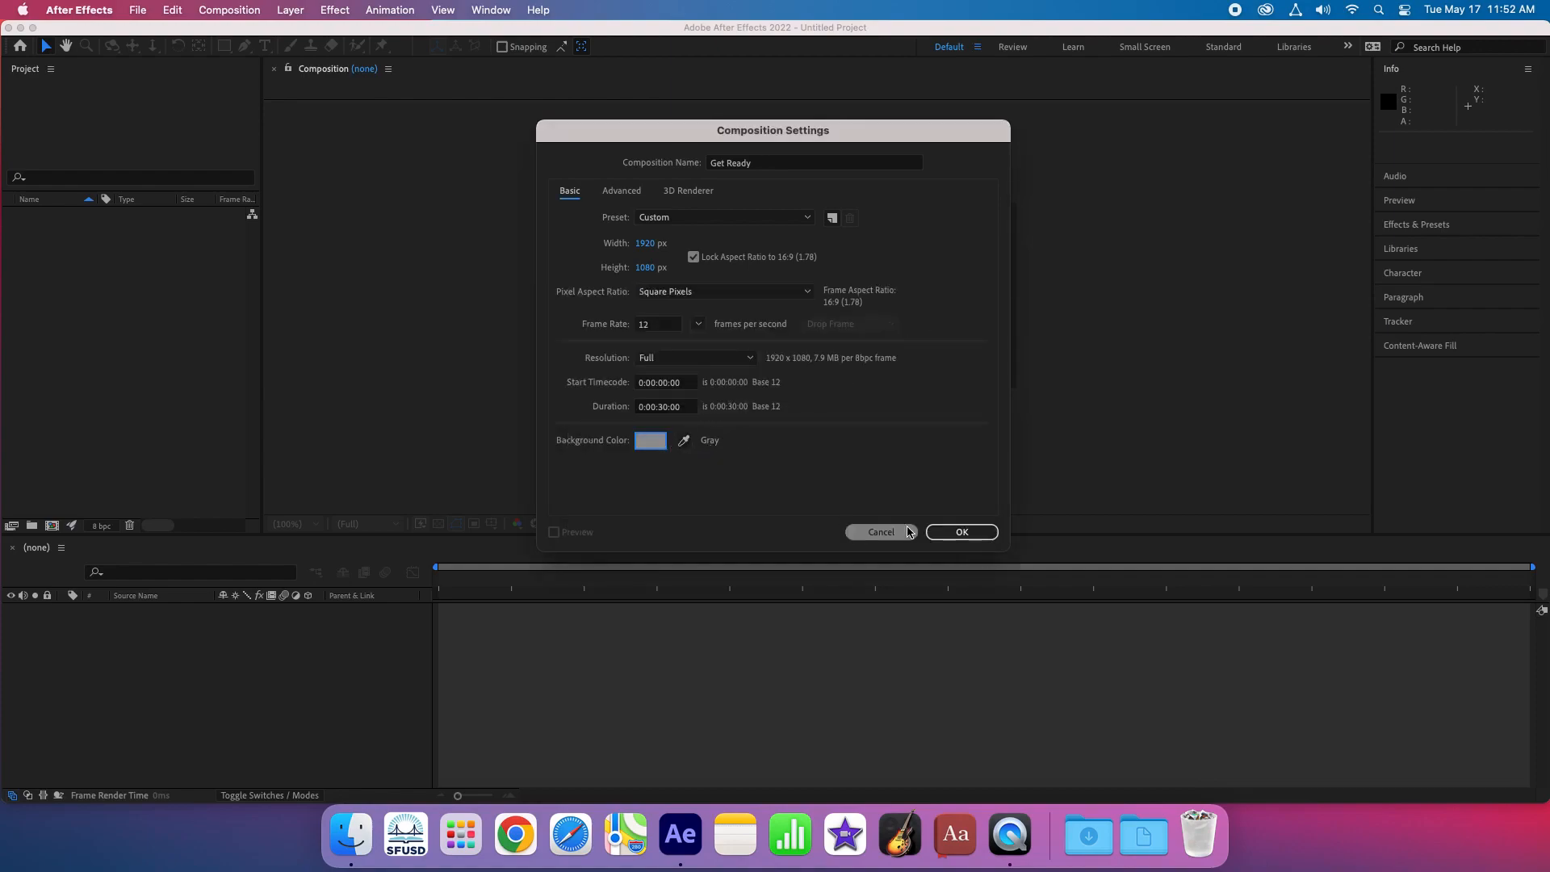
click(959, 531)
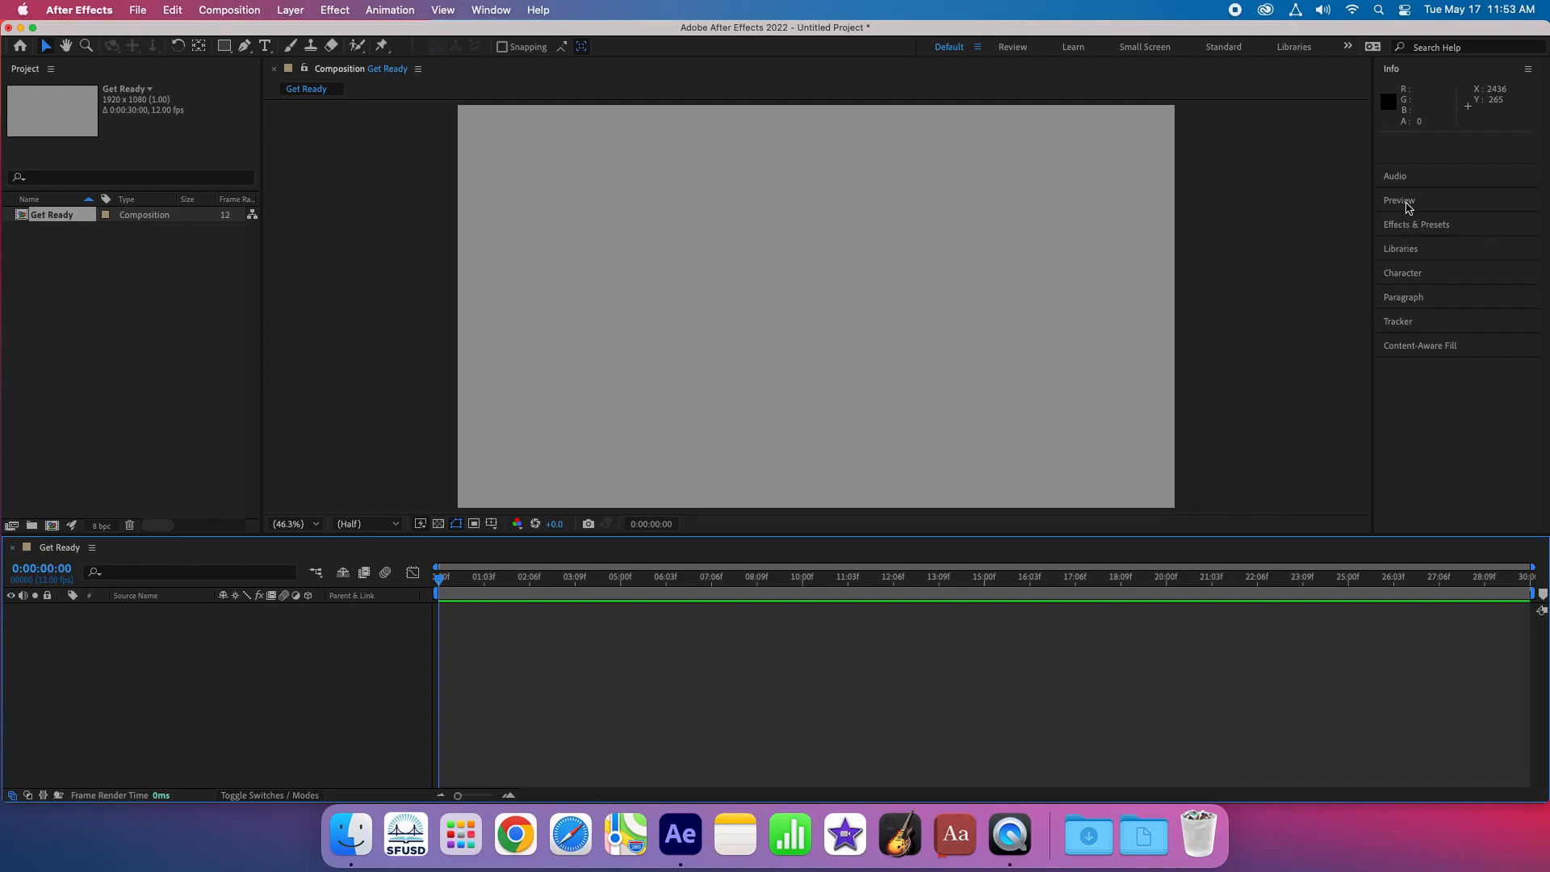
- Expand the preview playback controls and their settings
click(1406, 202)
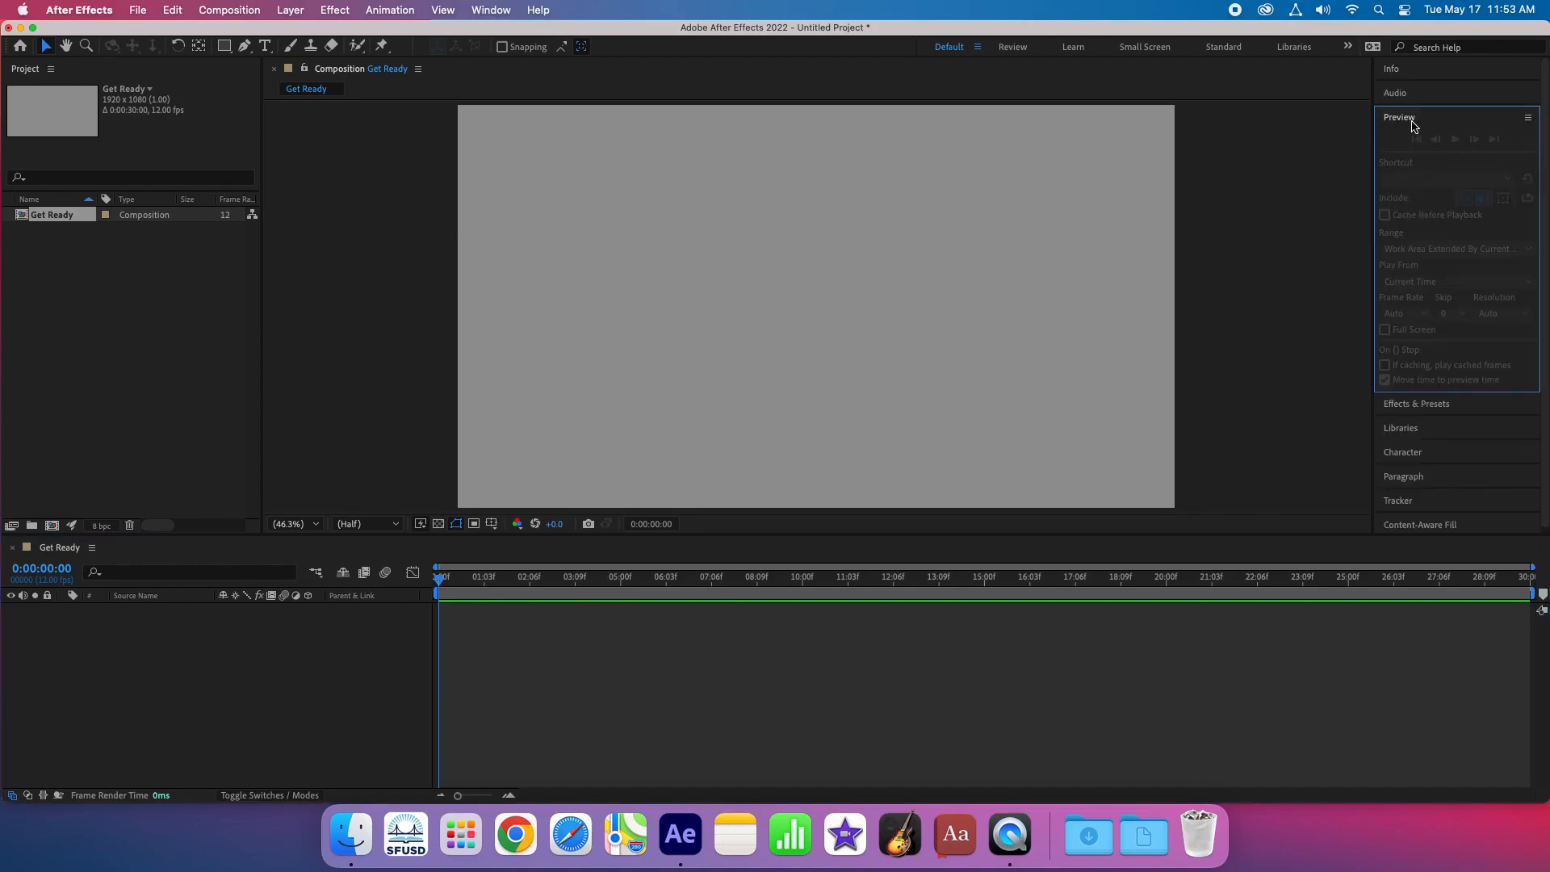
click(1452, 120)
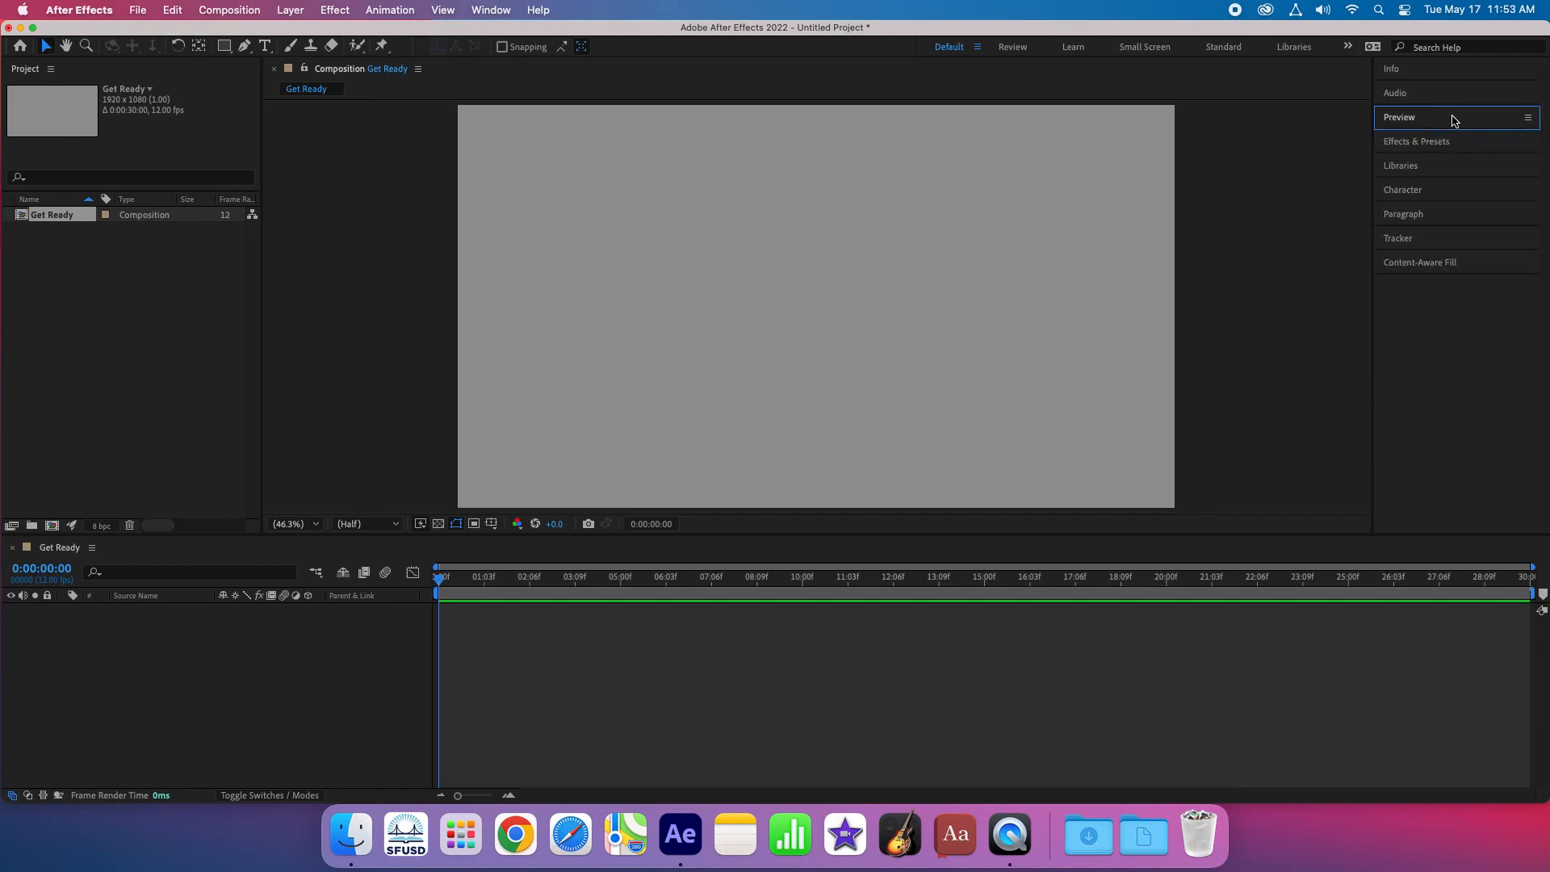
click(1452, 119)
click(1452, 120)
click(1452, 120)
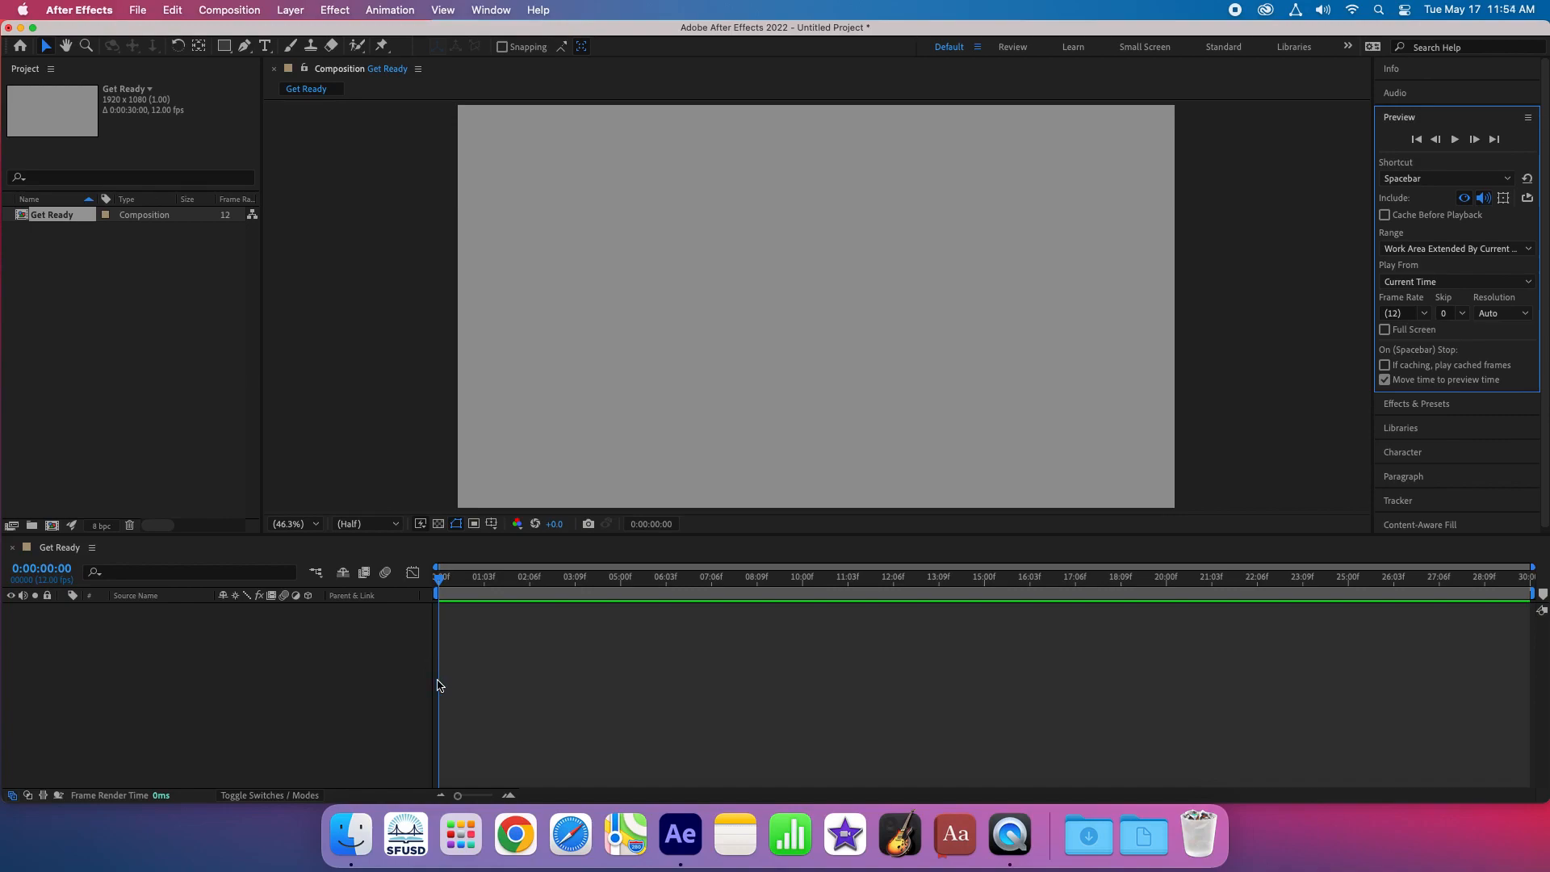
- Import 01 Sunrise.mp4 from the Get Ready folder on the 06-MOUSE drive and add it to the composition's timeline
click(360, 836)
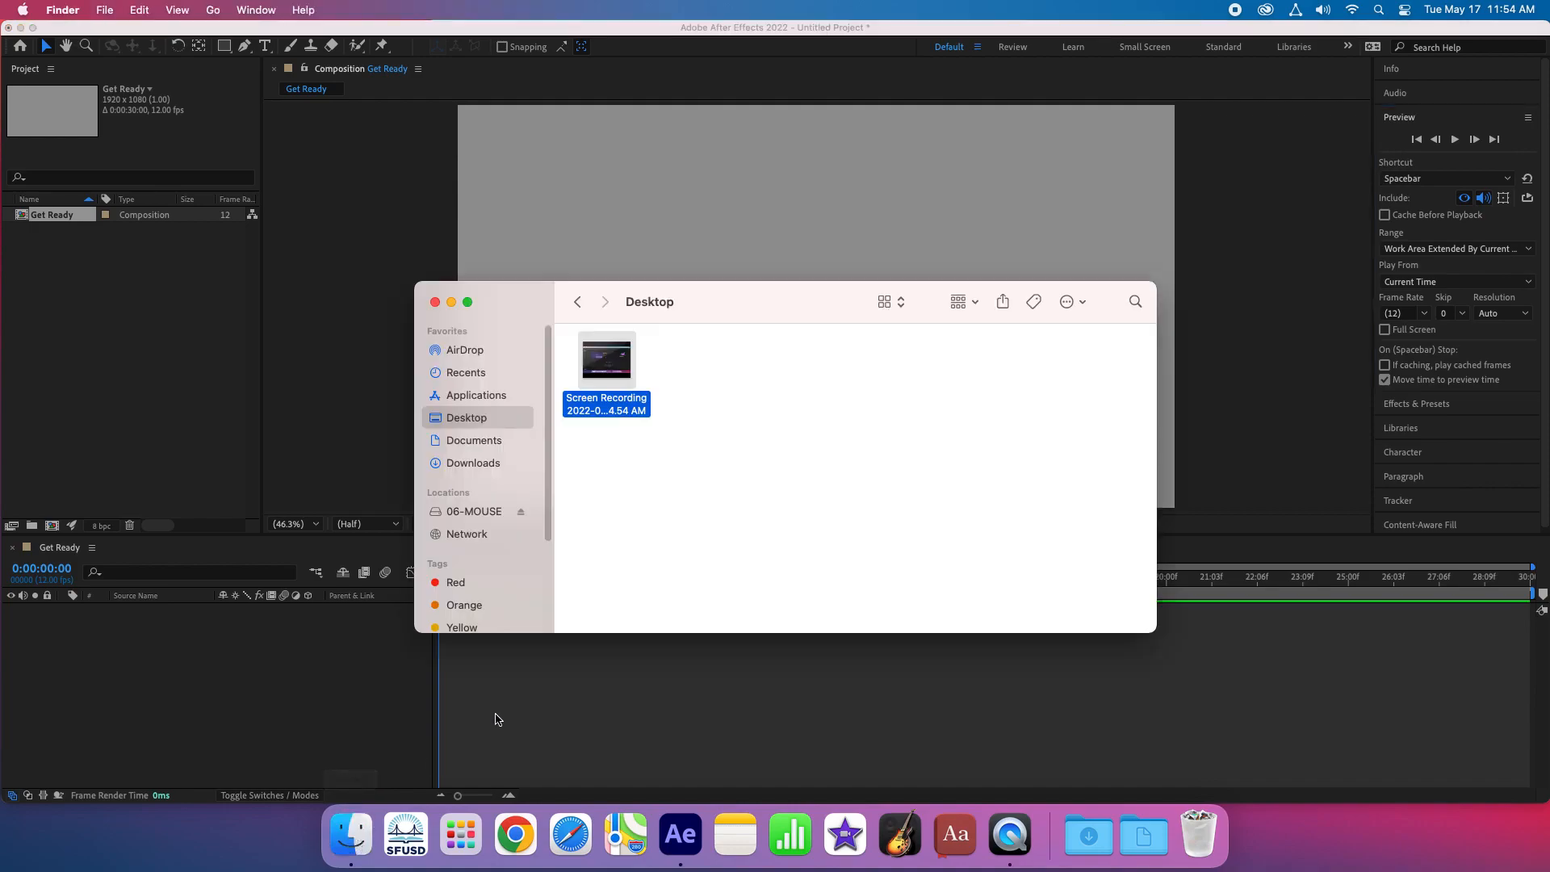
click(462, 514)
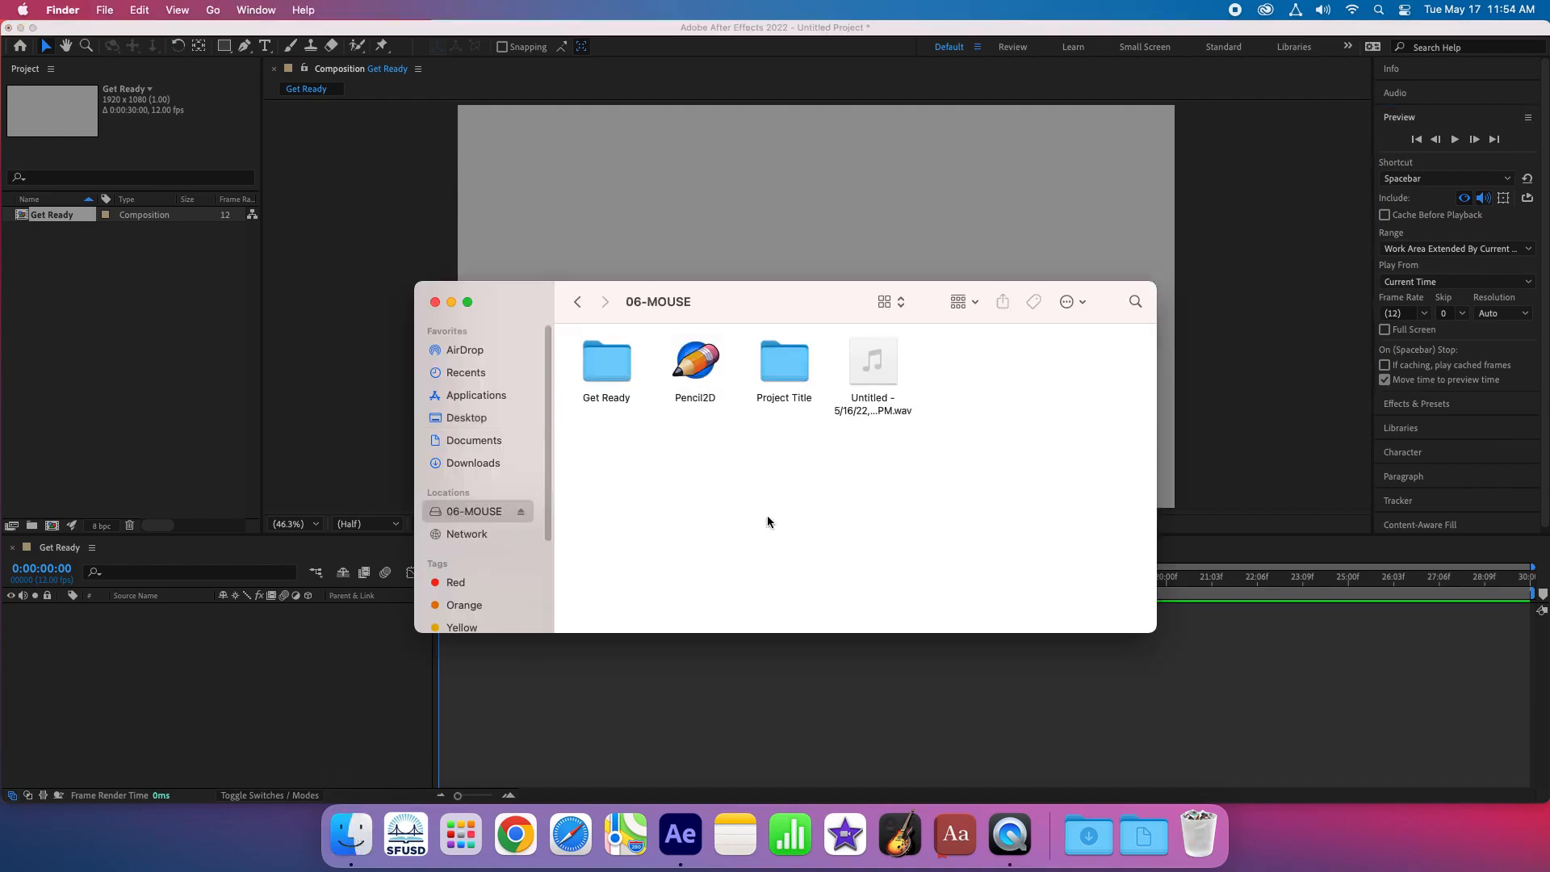
click(606, 367)
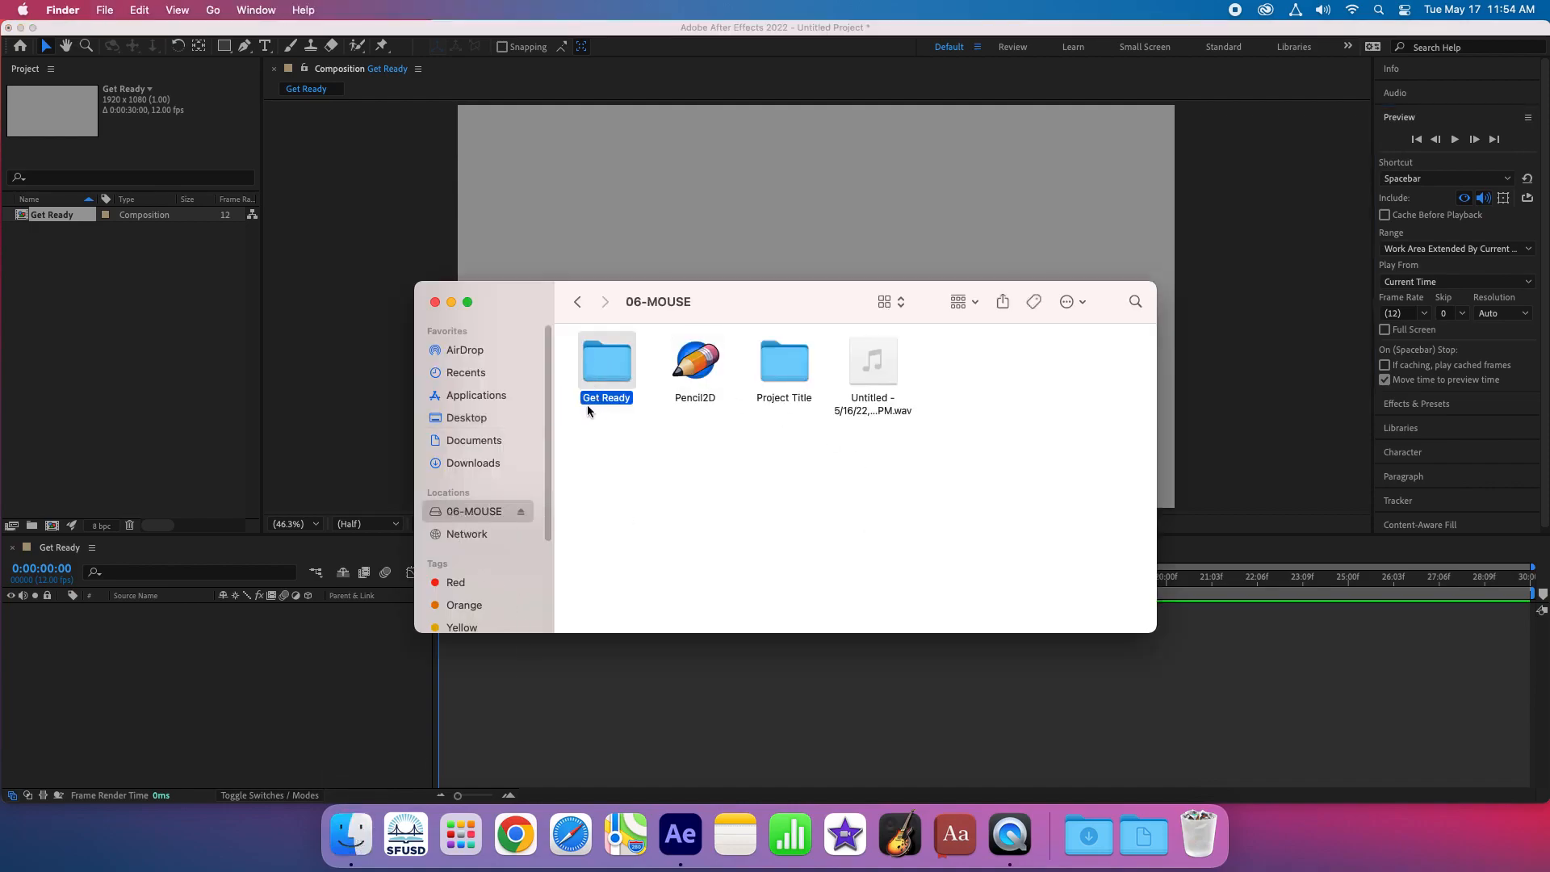
double_click(608, 371)
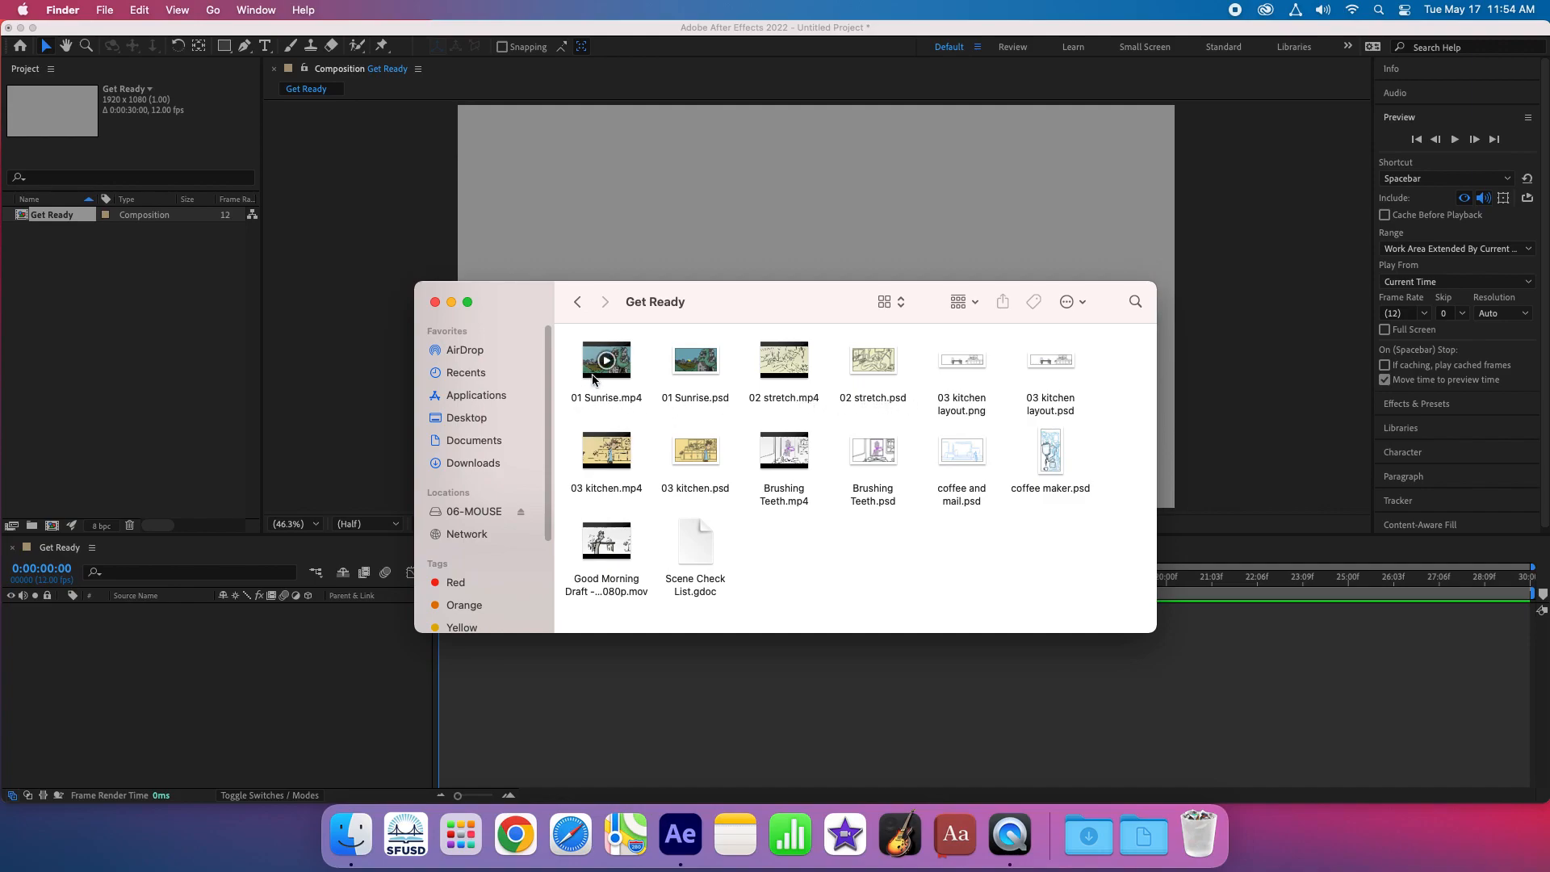
click(601, 402)
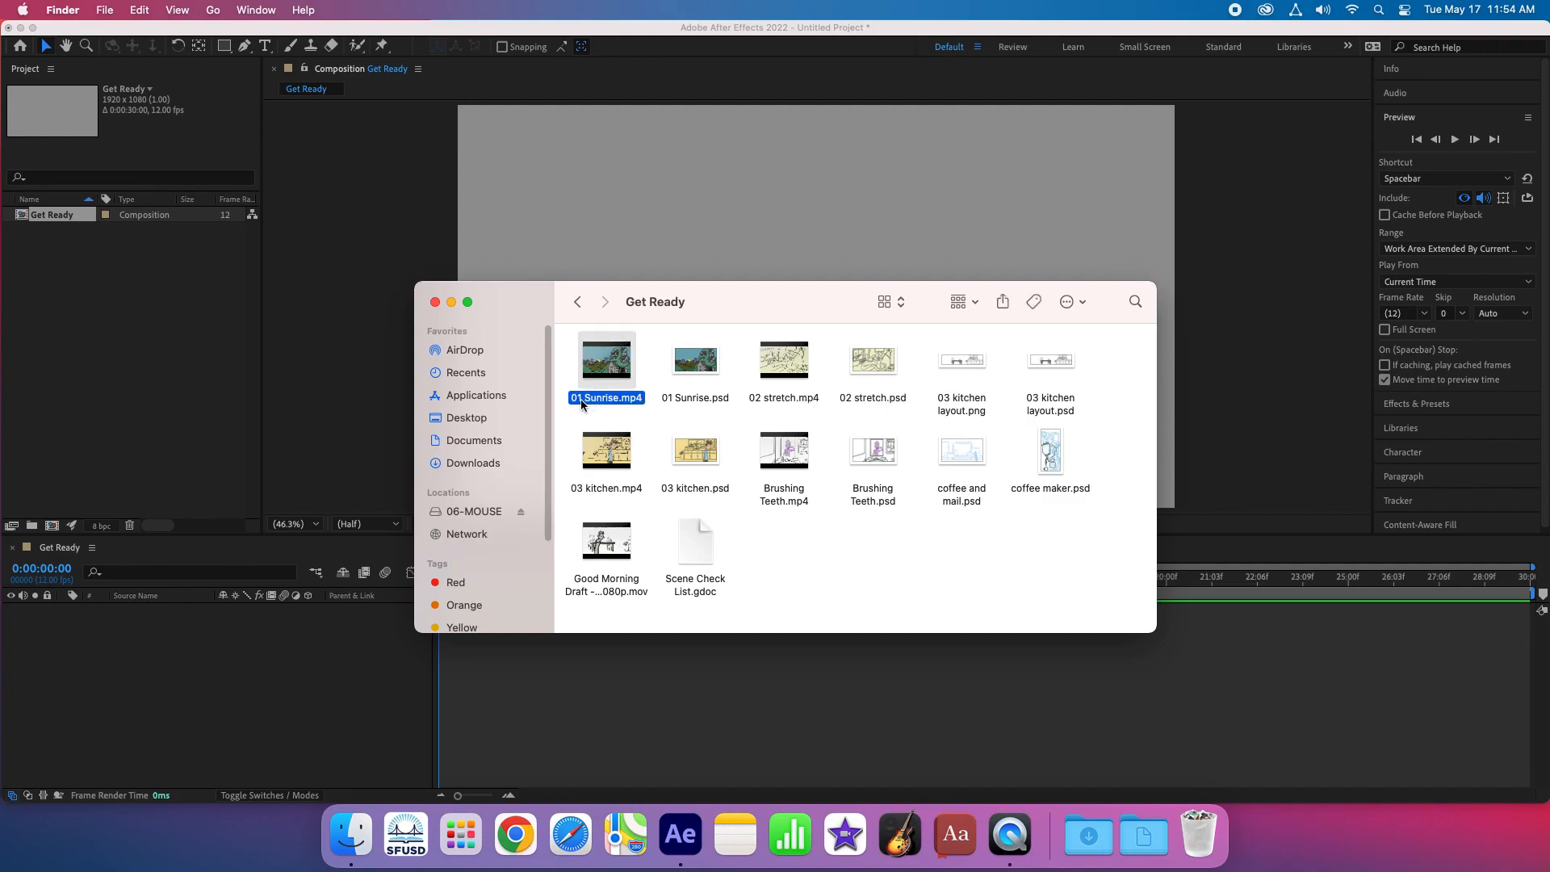
click(591, 379)
drag(591, 379, 80, 329)
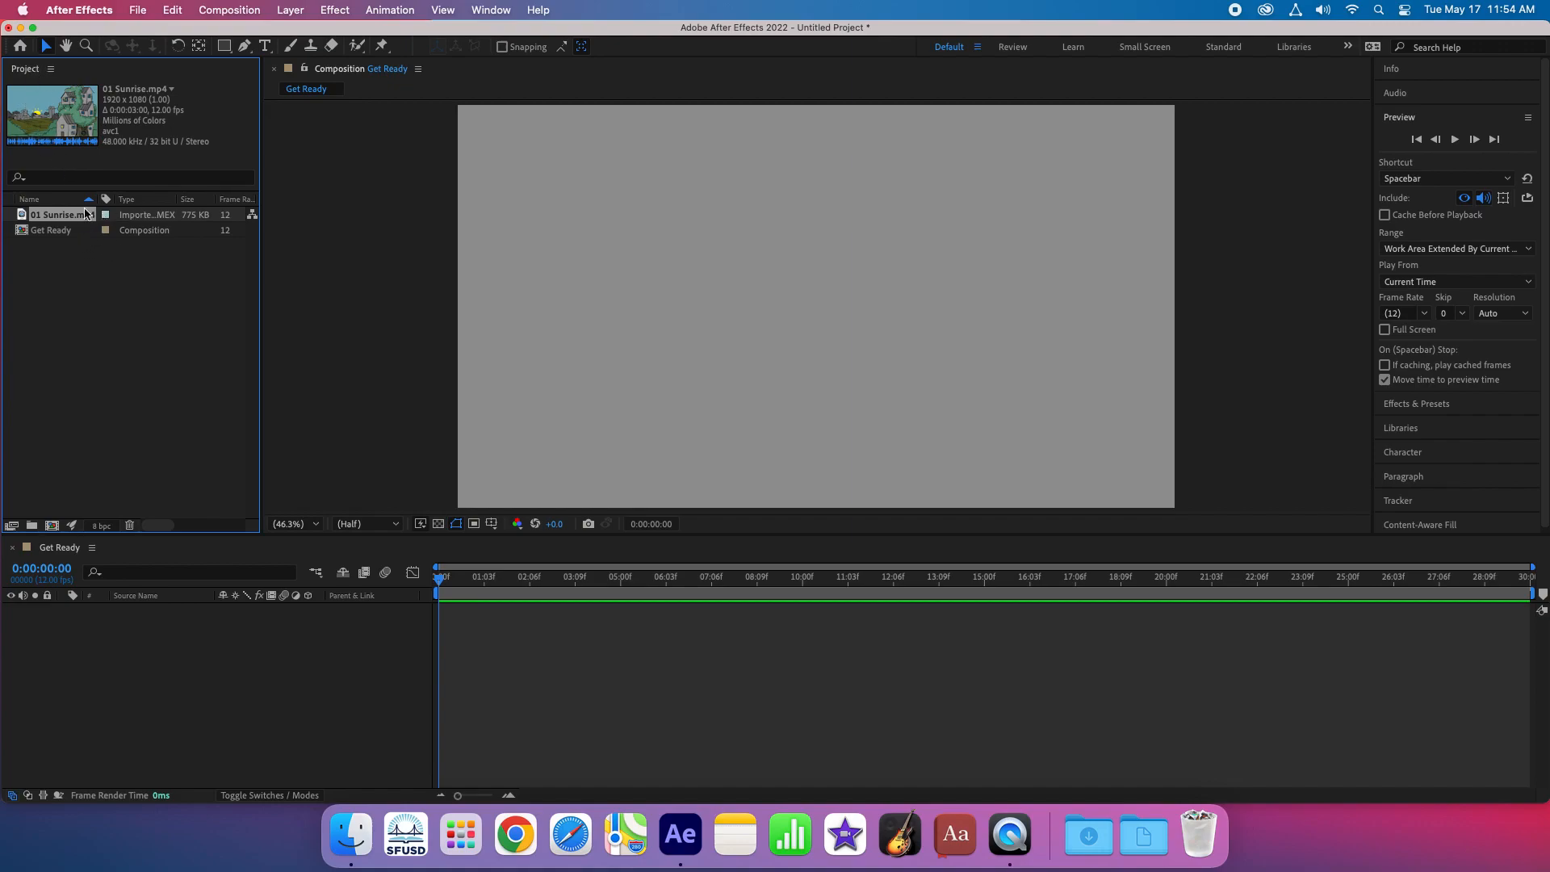
drag(21, 216, 274, 671)
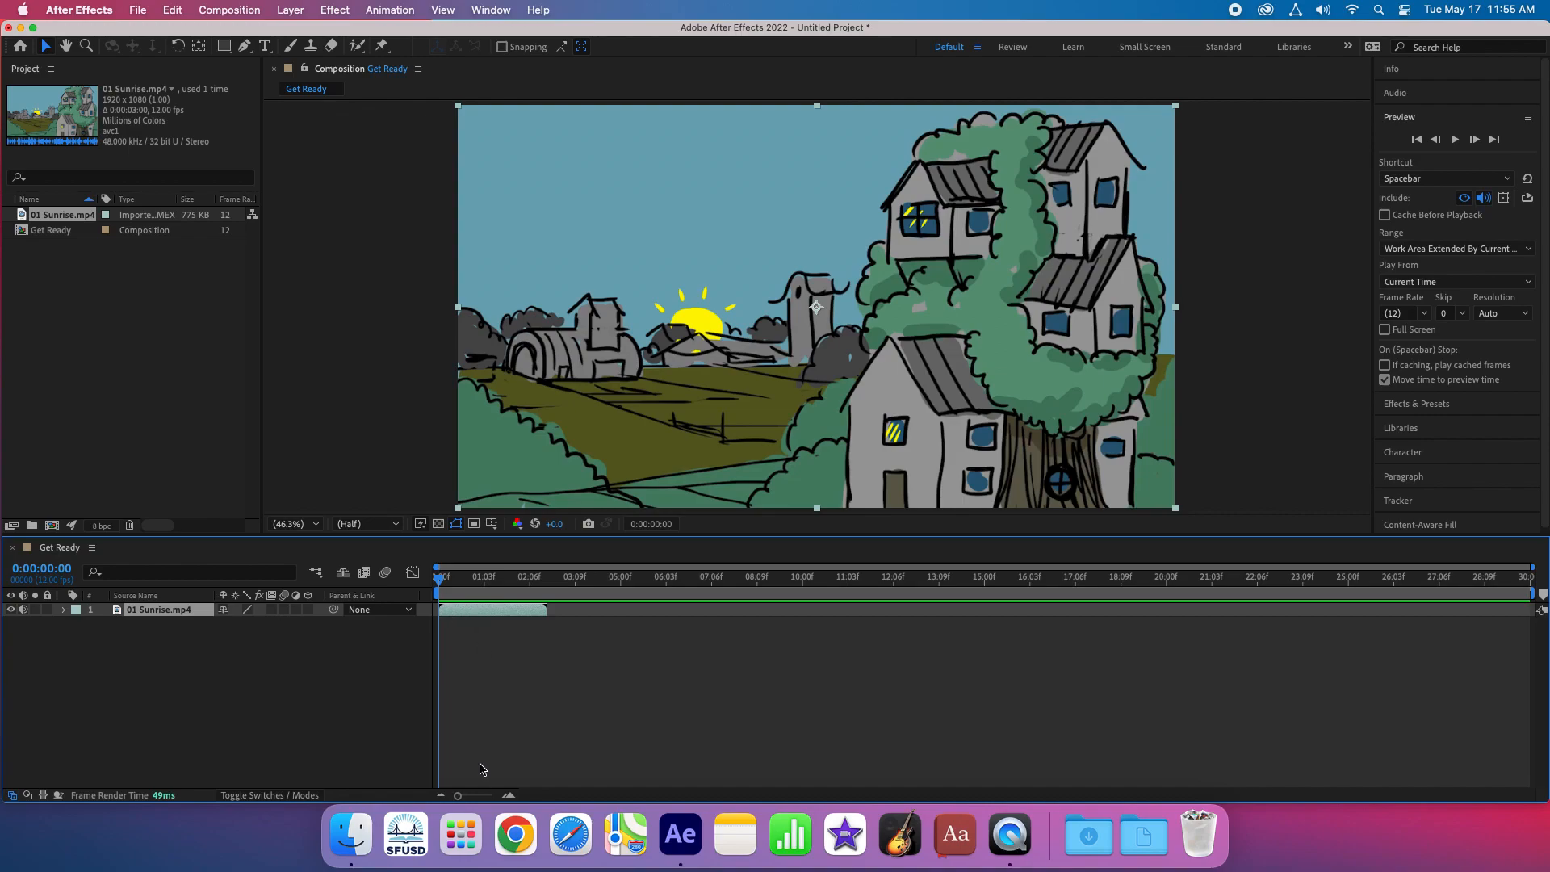
- Import 02 stretch.mp4 from the Get Ready folder and add it as a layer beneath 01 Sunrise.mp4
drag(458, 800, 477, 795)
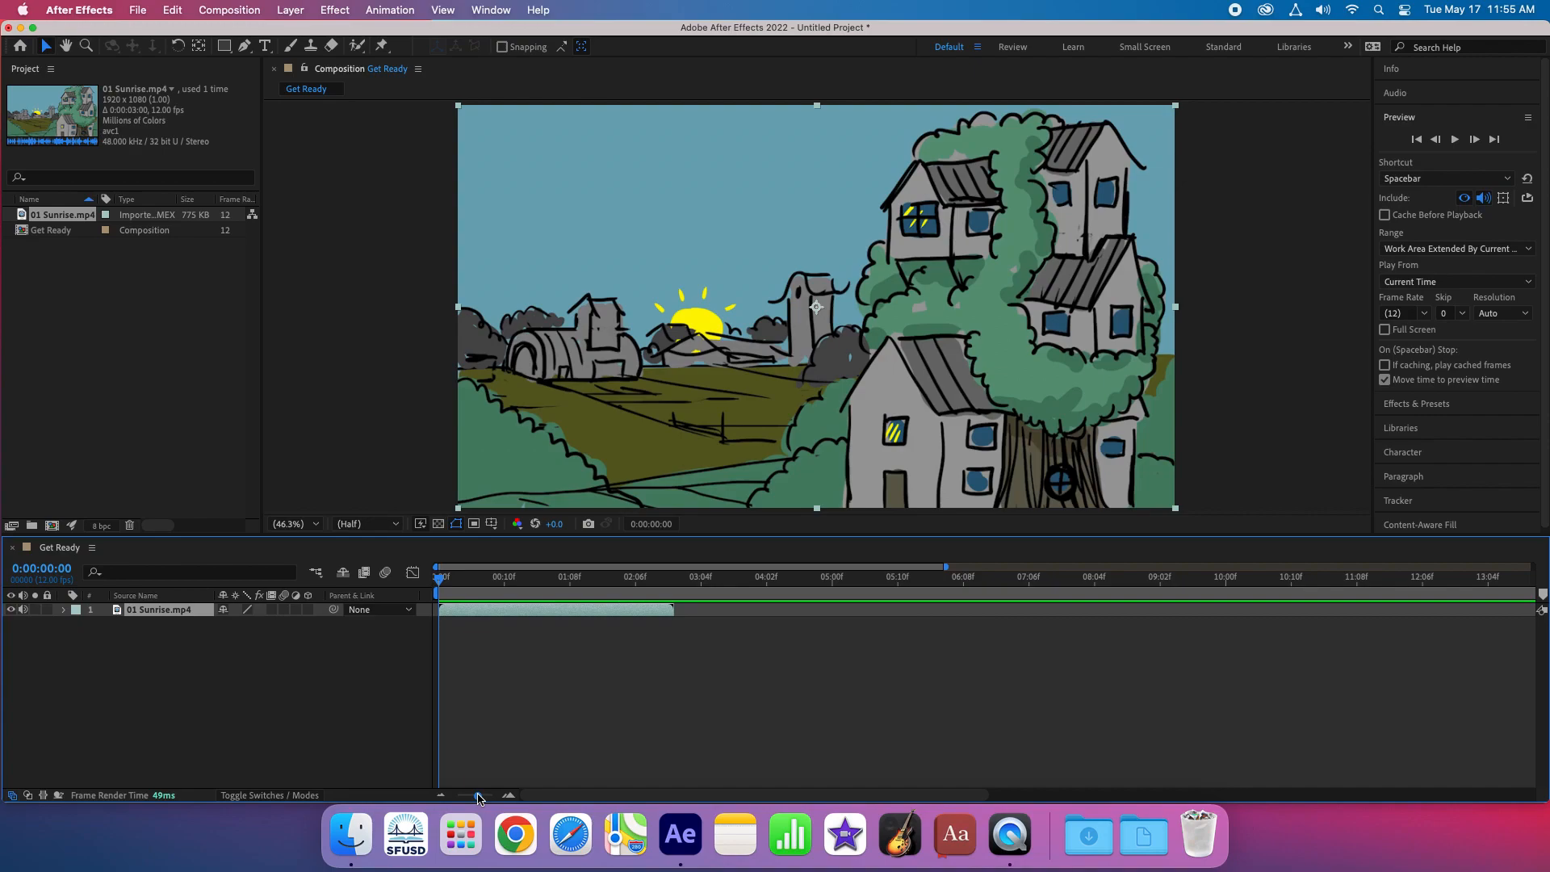
drag(479, 795, 485, 795)
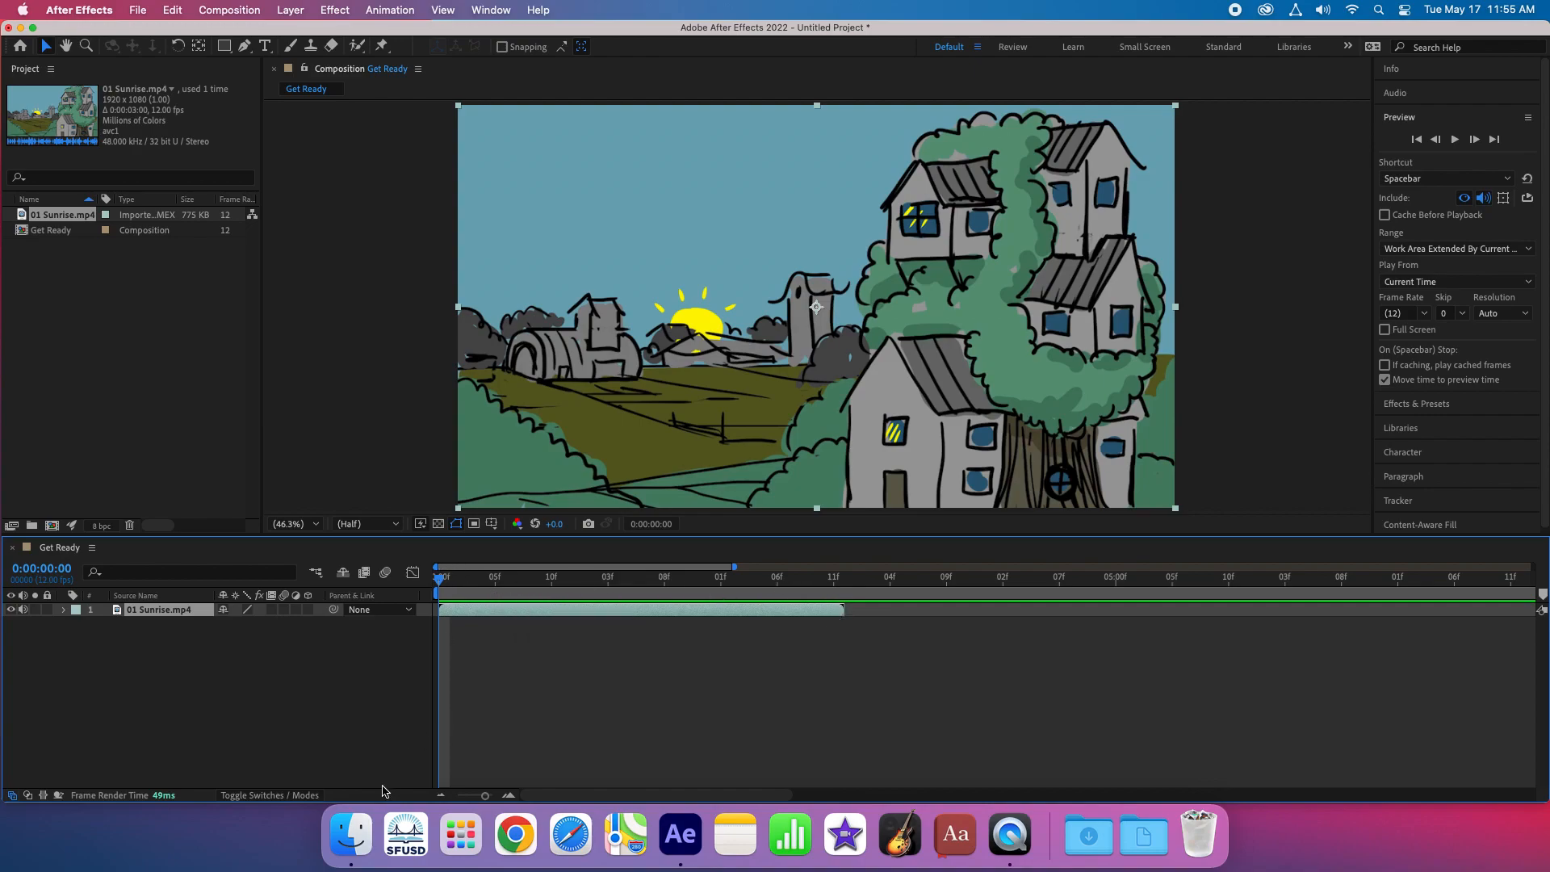
click(351, 834)
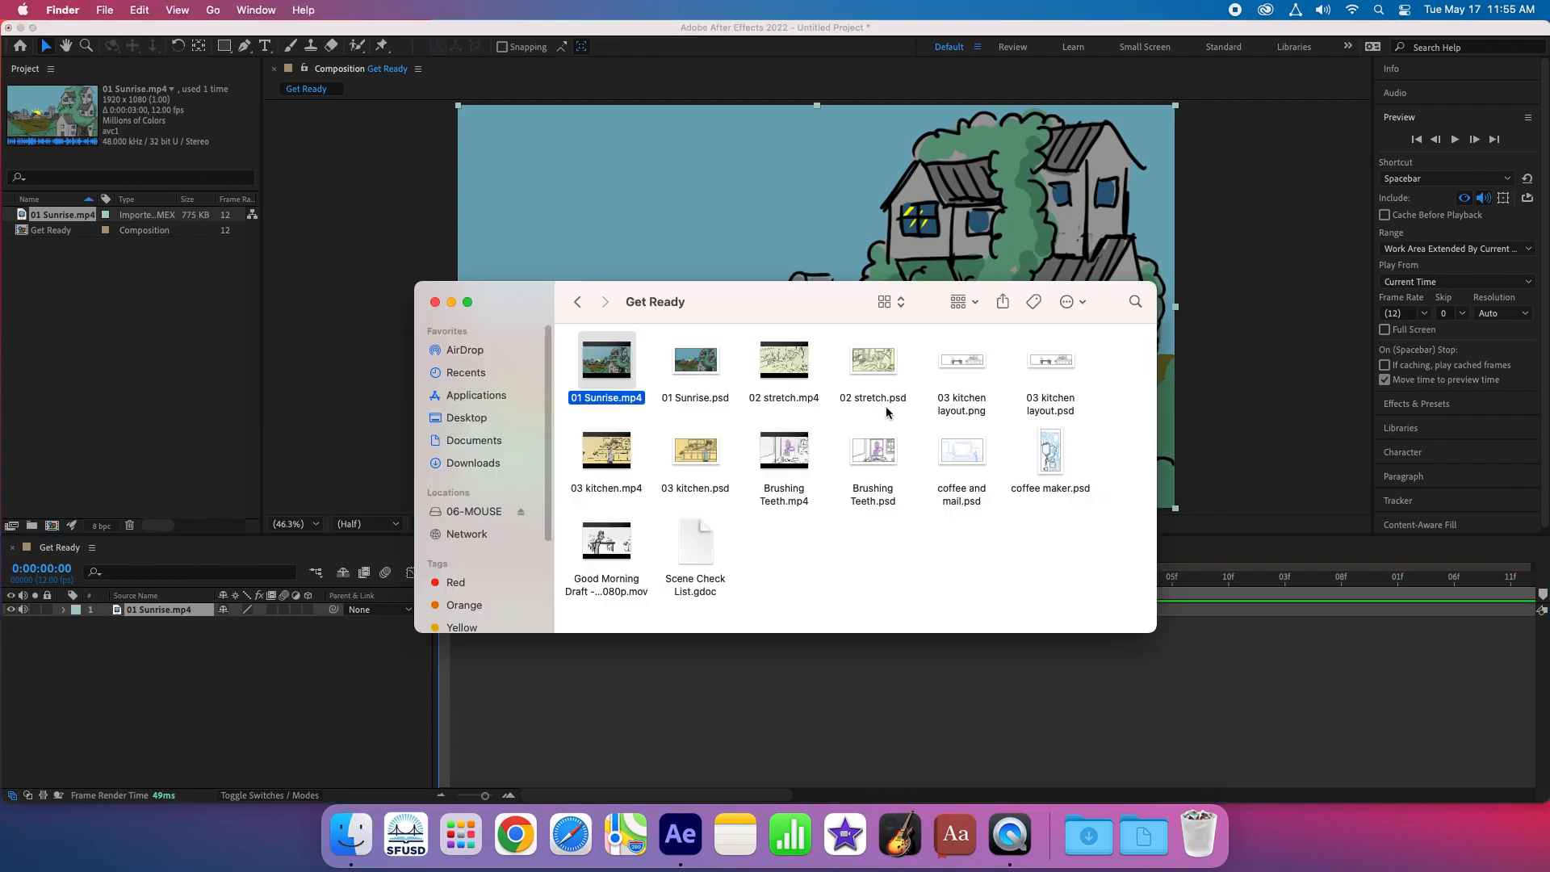
drag(792, 381, 138, 339)
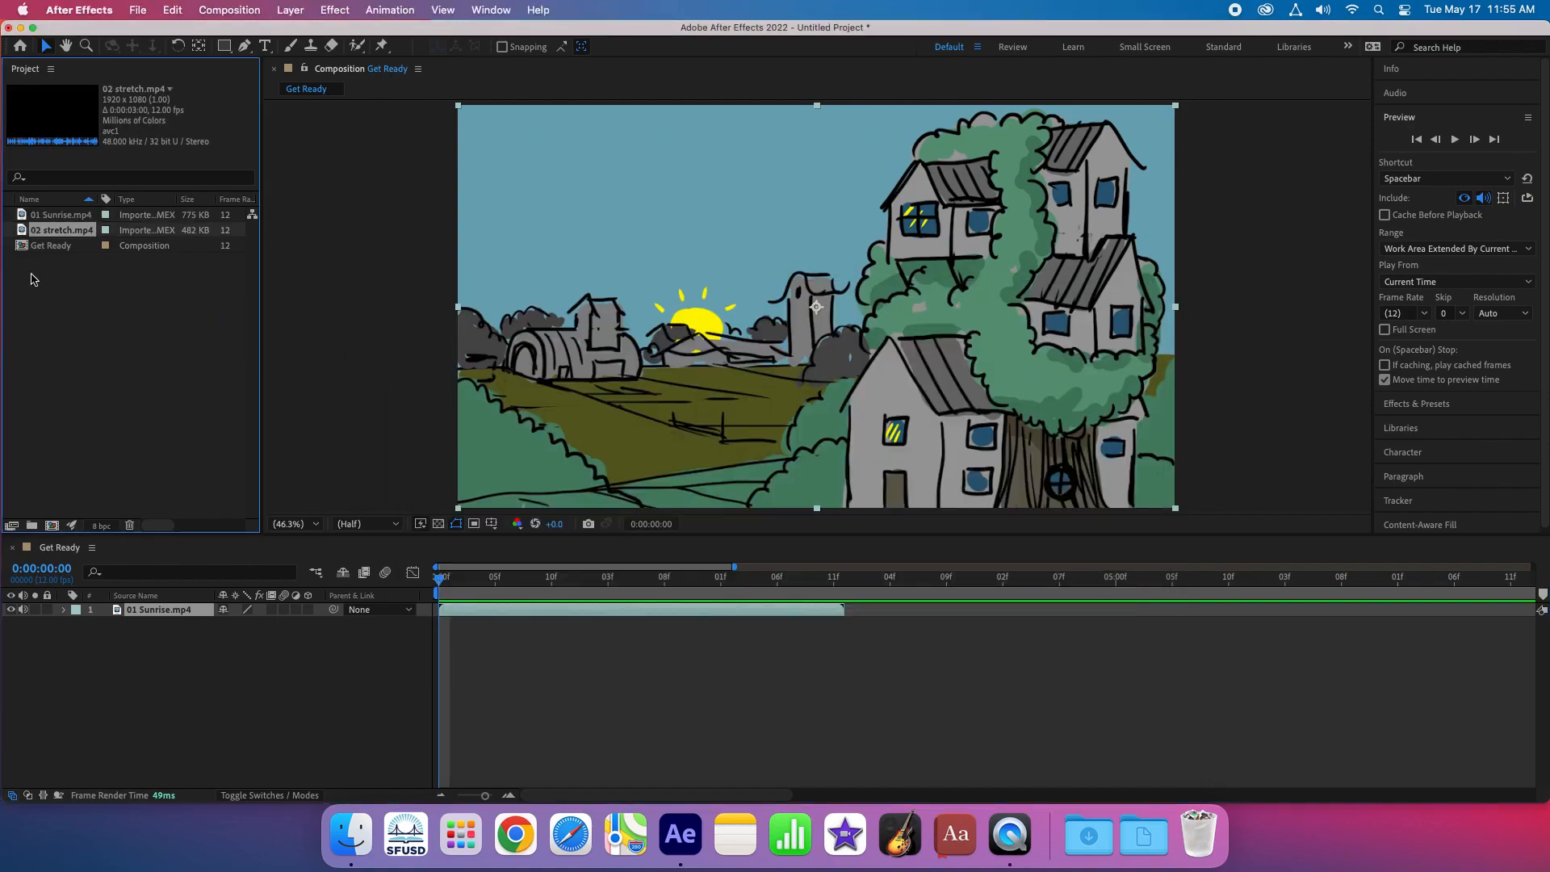
drag(22, 231, 160, 624)
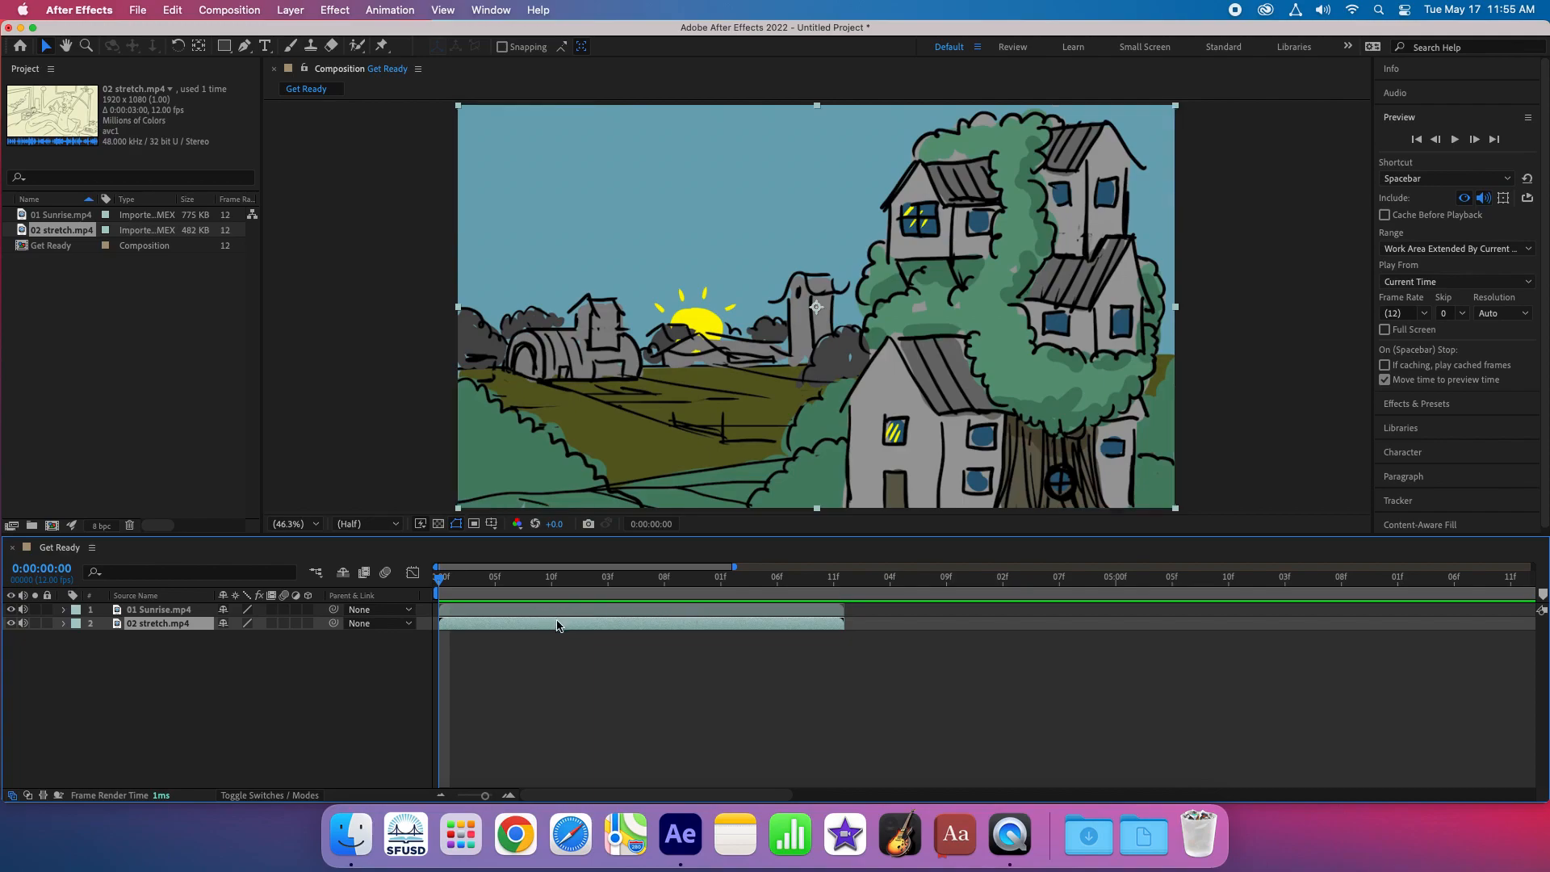
- Shift the 02 stretch.mp4 layer to start where 01 Sunrise.mp4 ends, and scrub across the transition to check it
mouse_move(438, 583)
mouse_down()
mouse_move(606, 578)
mouse_move(440, 578)
mouse_up()
drag(498, 627, 894, 625)
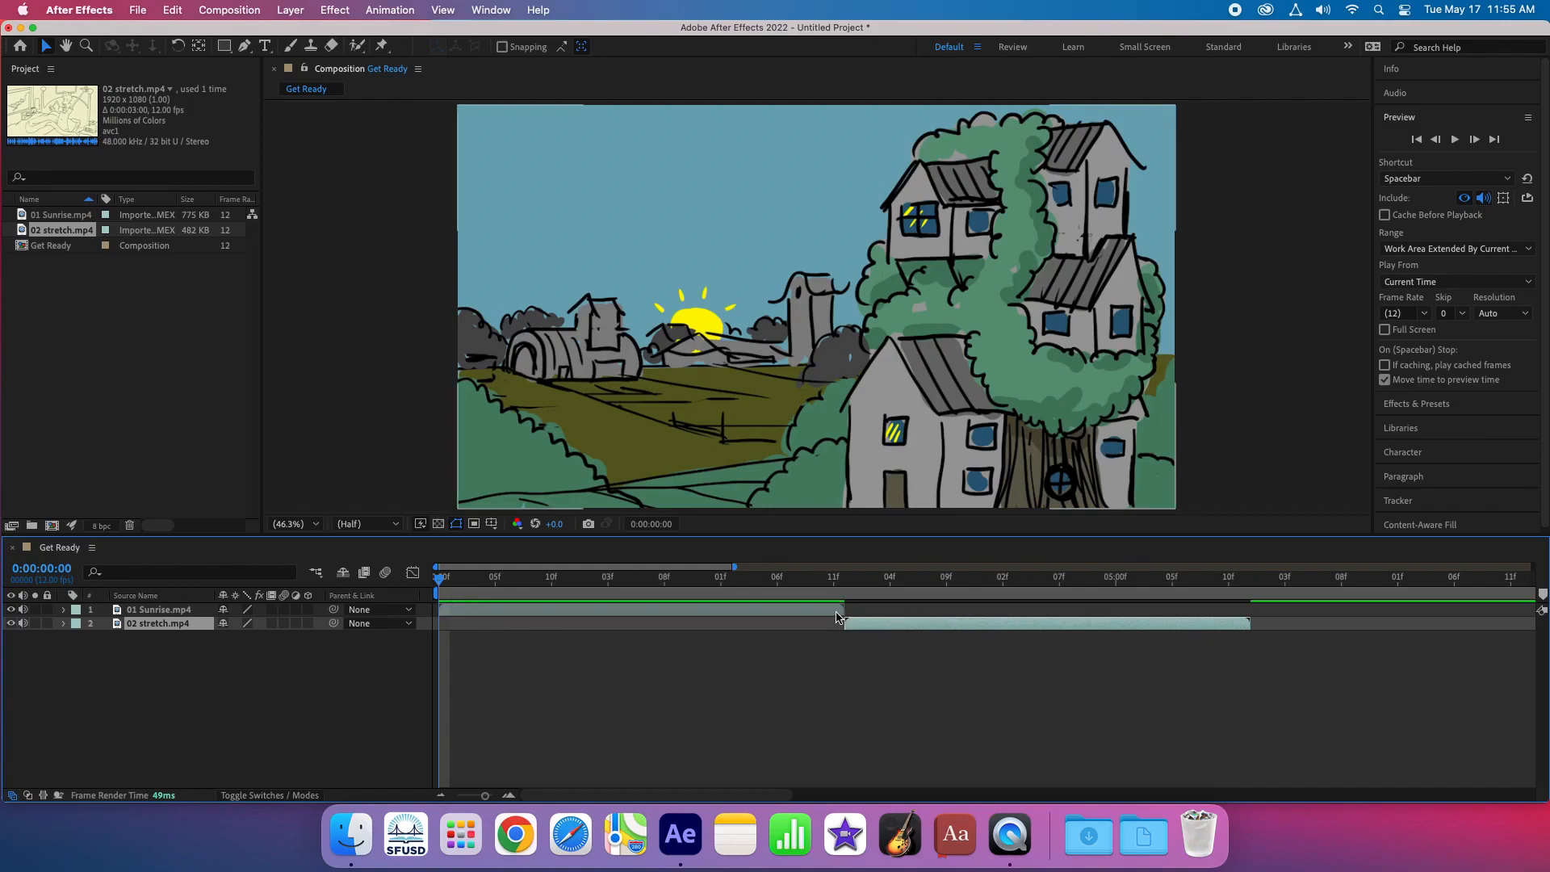
mouse_move(618, 578)
mouse_down()
mouse_move(707, 583)
mouse_move(527, 578)
mouse_move(1027, 602)
mouse_up()
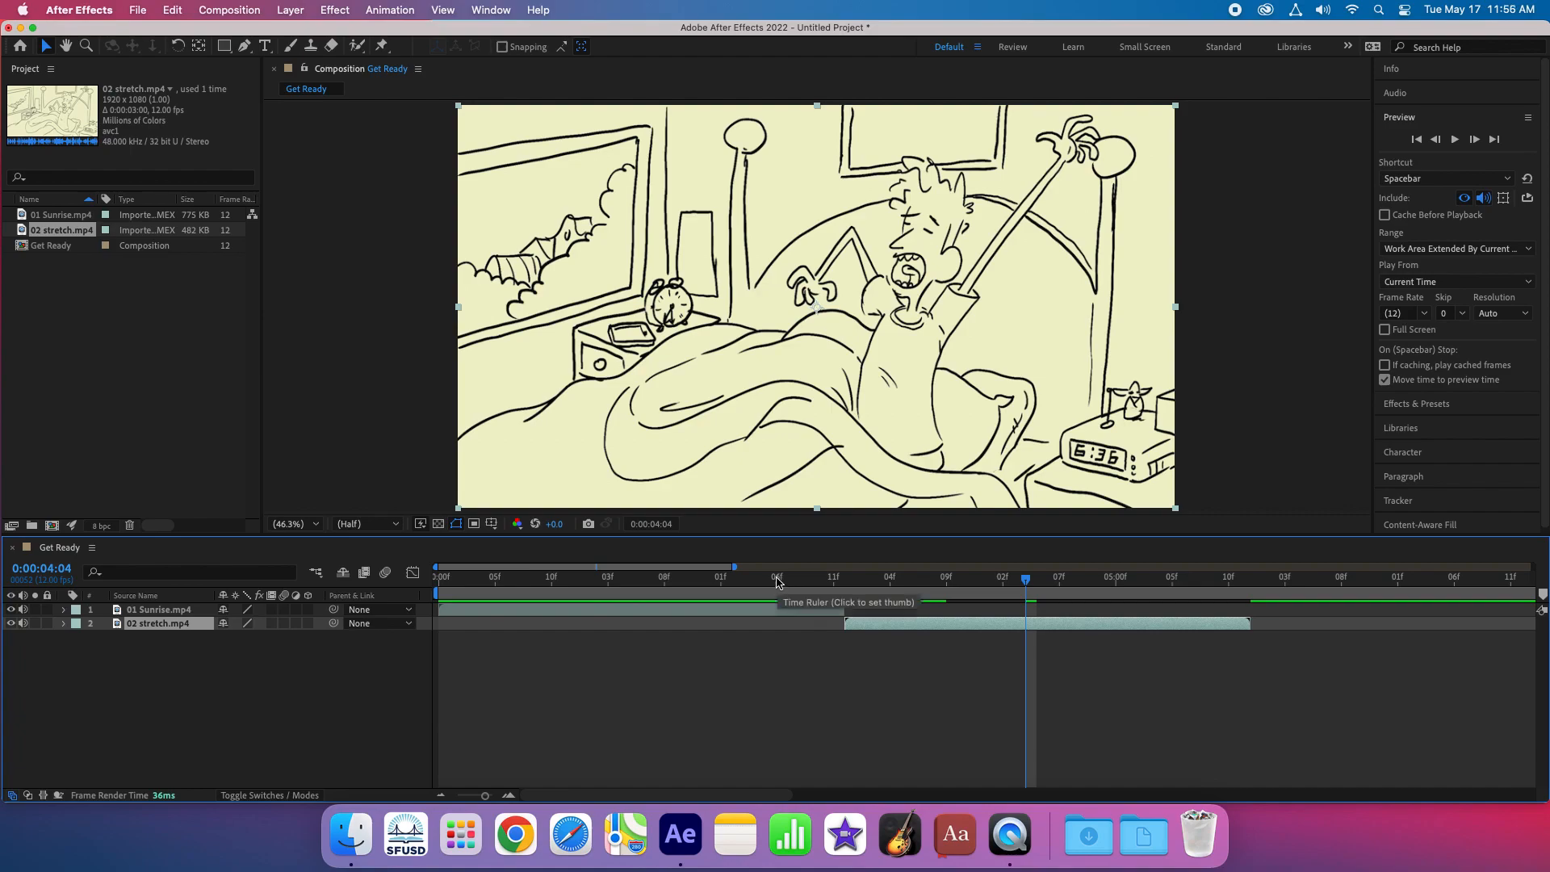
- Import 03 kitchen.mp4 and place it as the lowest layer, starting where 02 stretch.mp4 ends
click(350, 836)
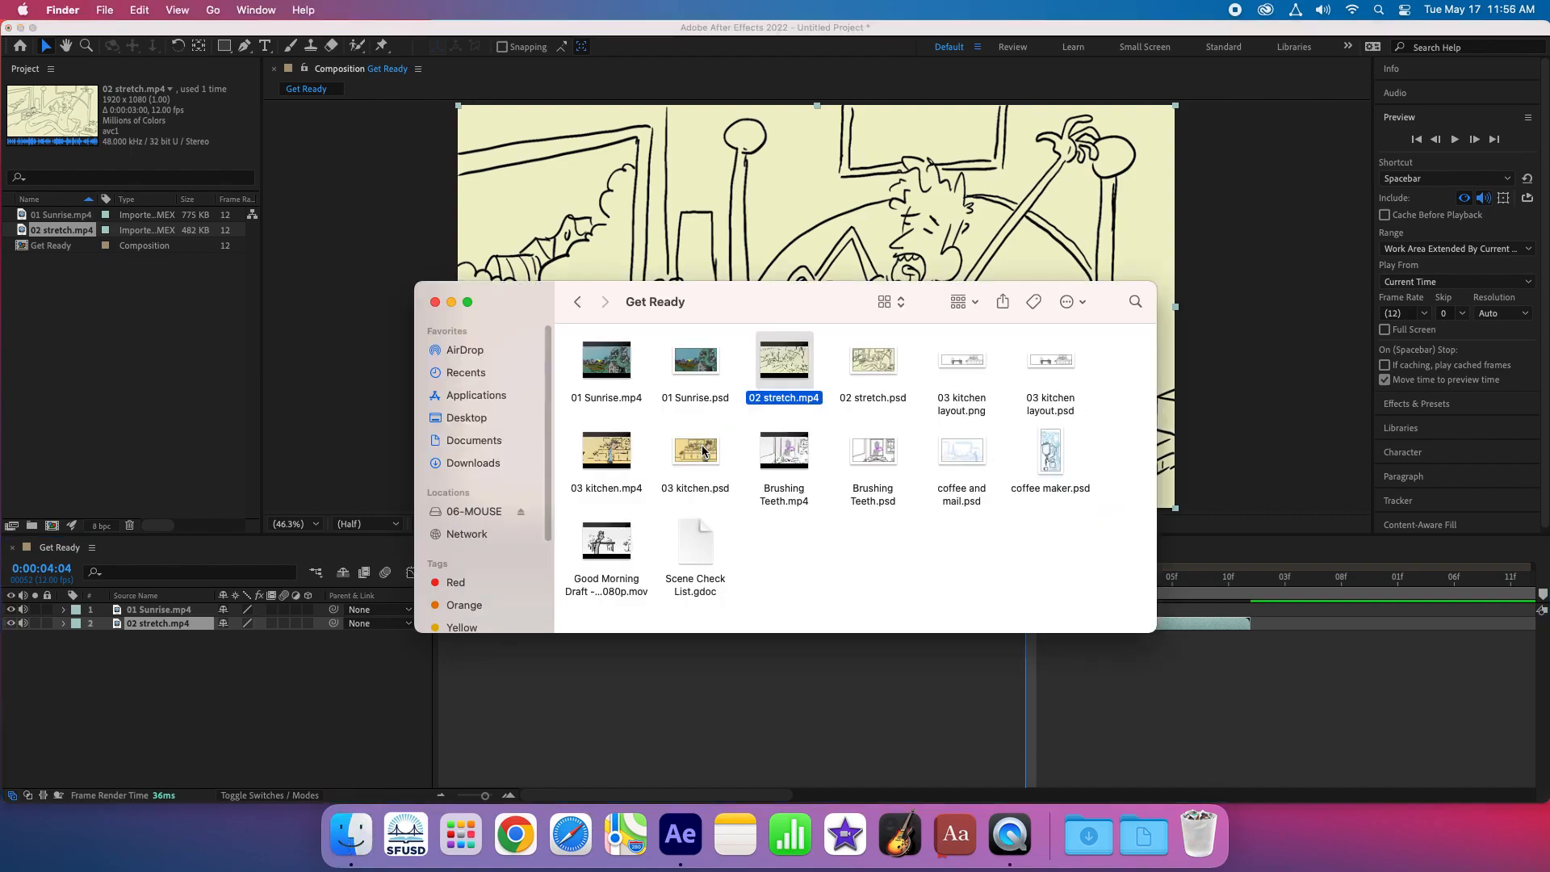
drag(602, 464, 157, 372)
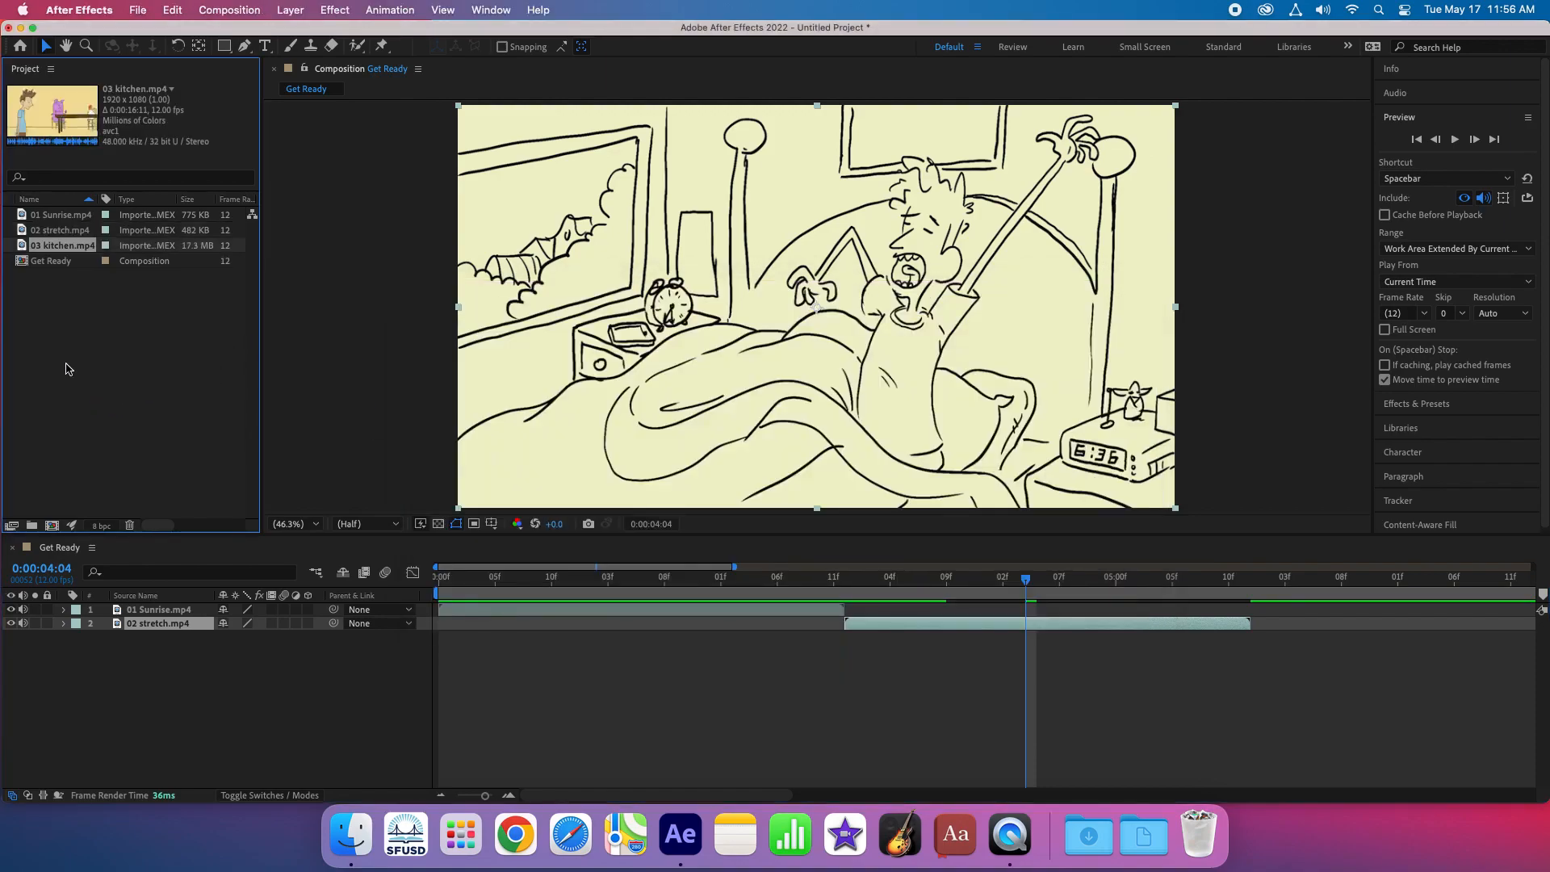
drag(17, 246, 137, 646)
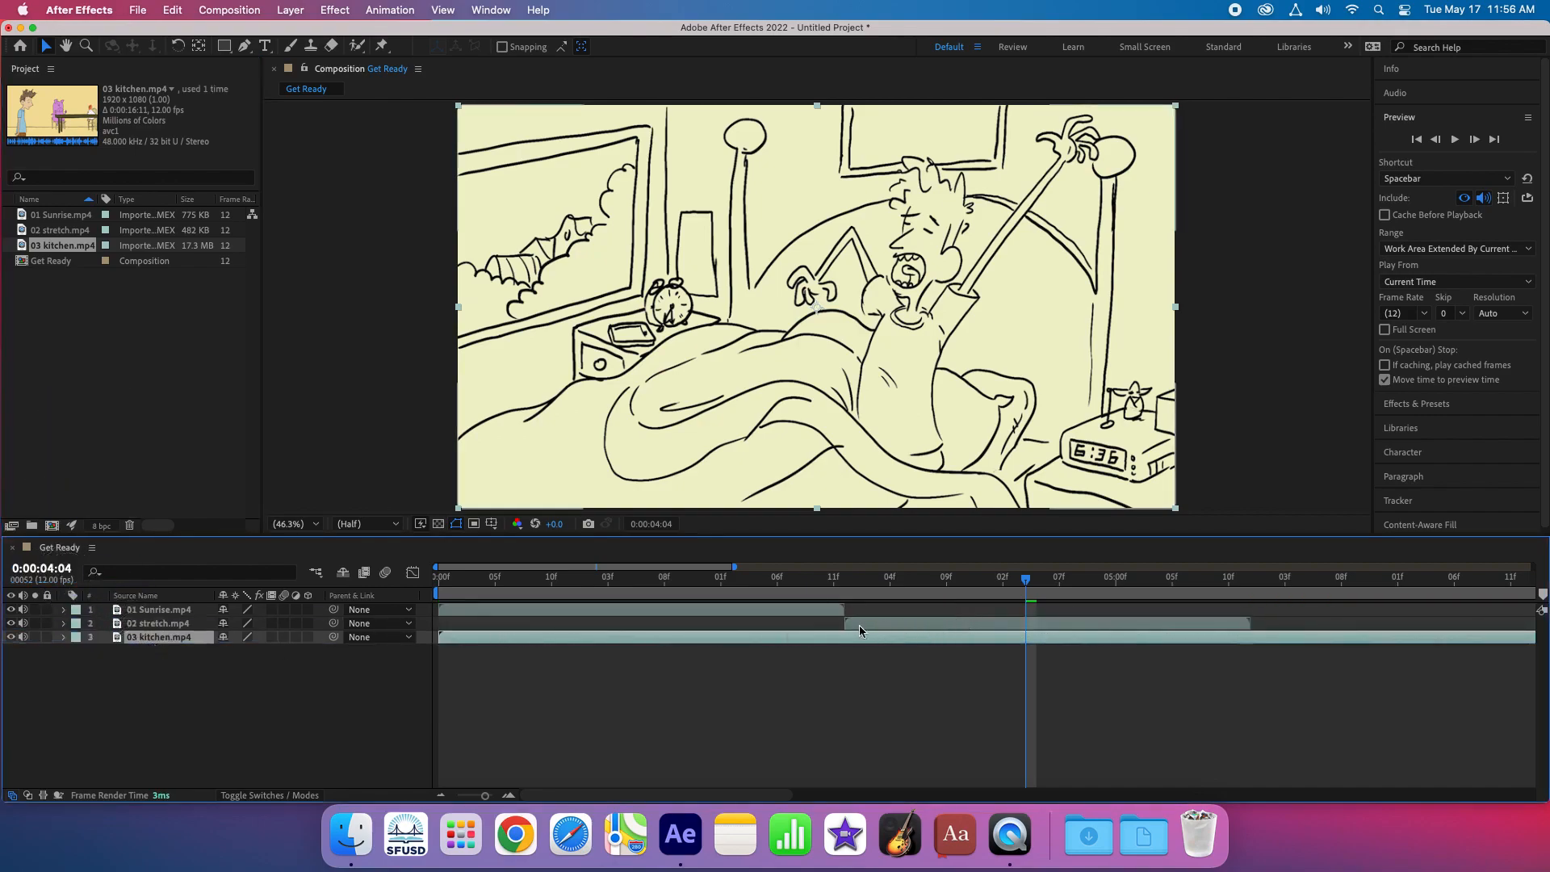
drag(487, 798, 439, 799)
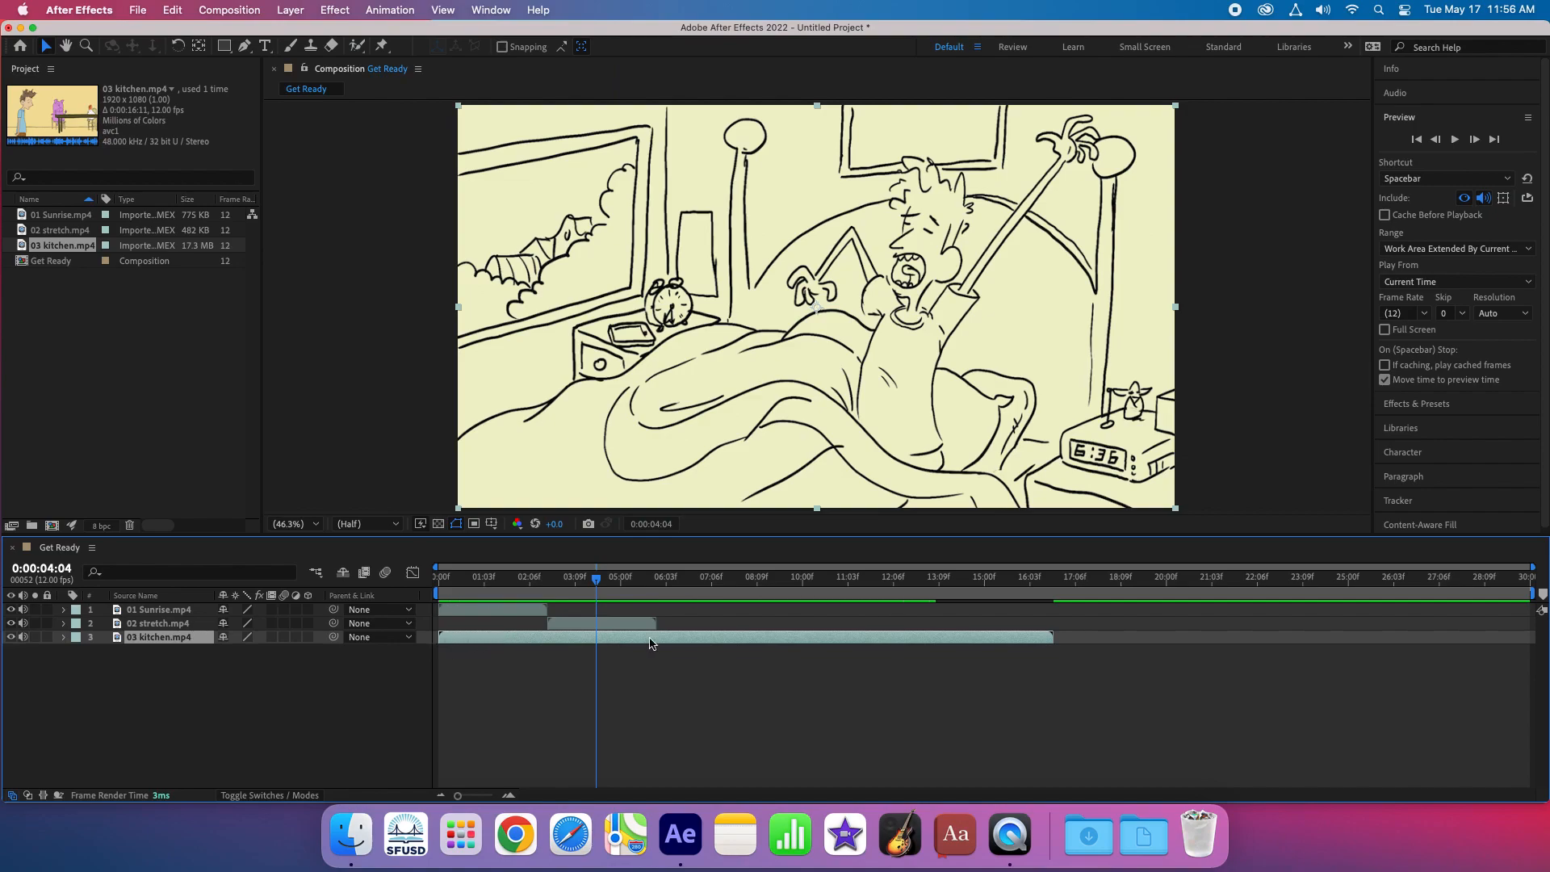
drag(475, 638, 691, 640)
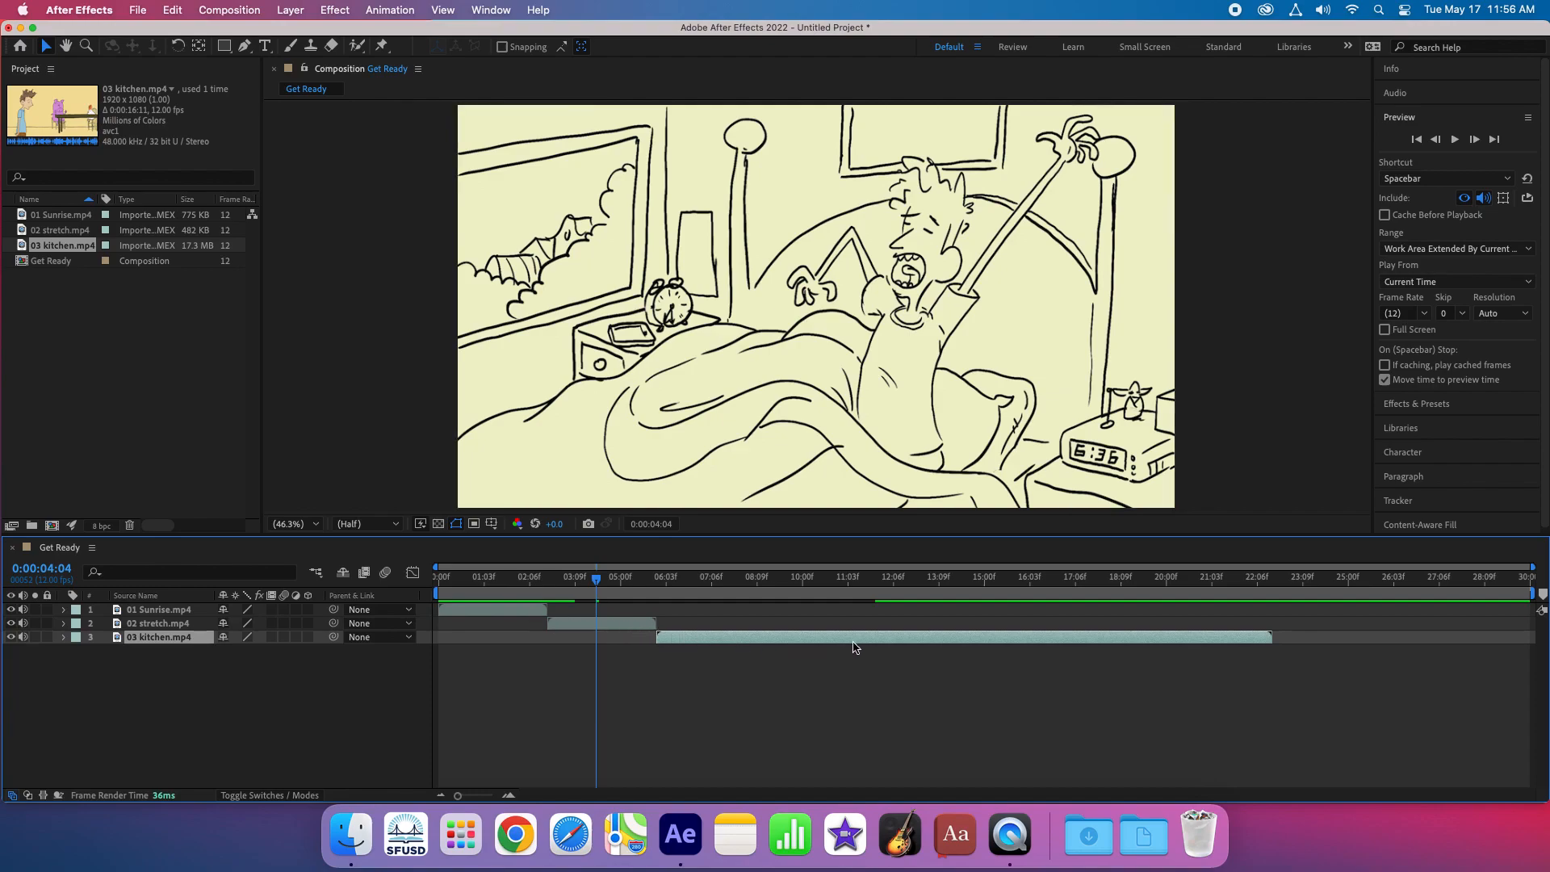
- Check the preview shortcut options and play the three-clip sequence from the beginning of the composition
drag(597, 582, 392, 583)
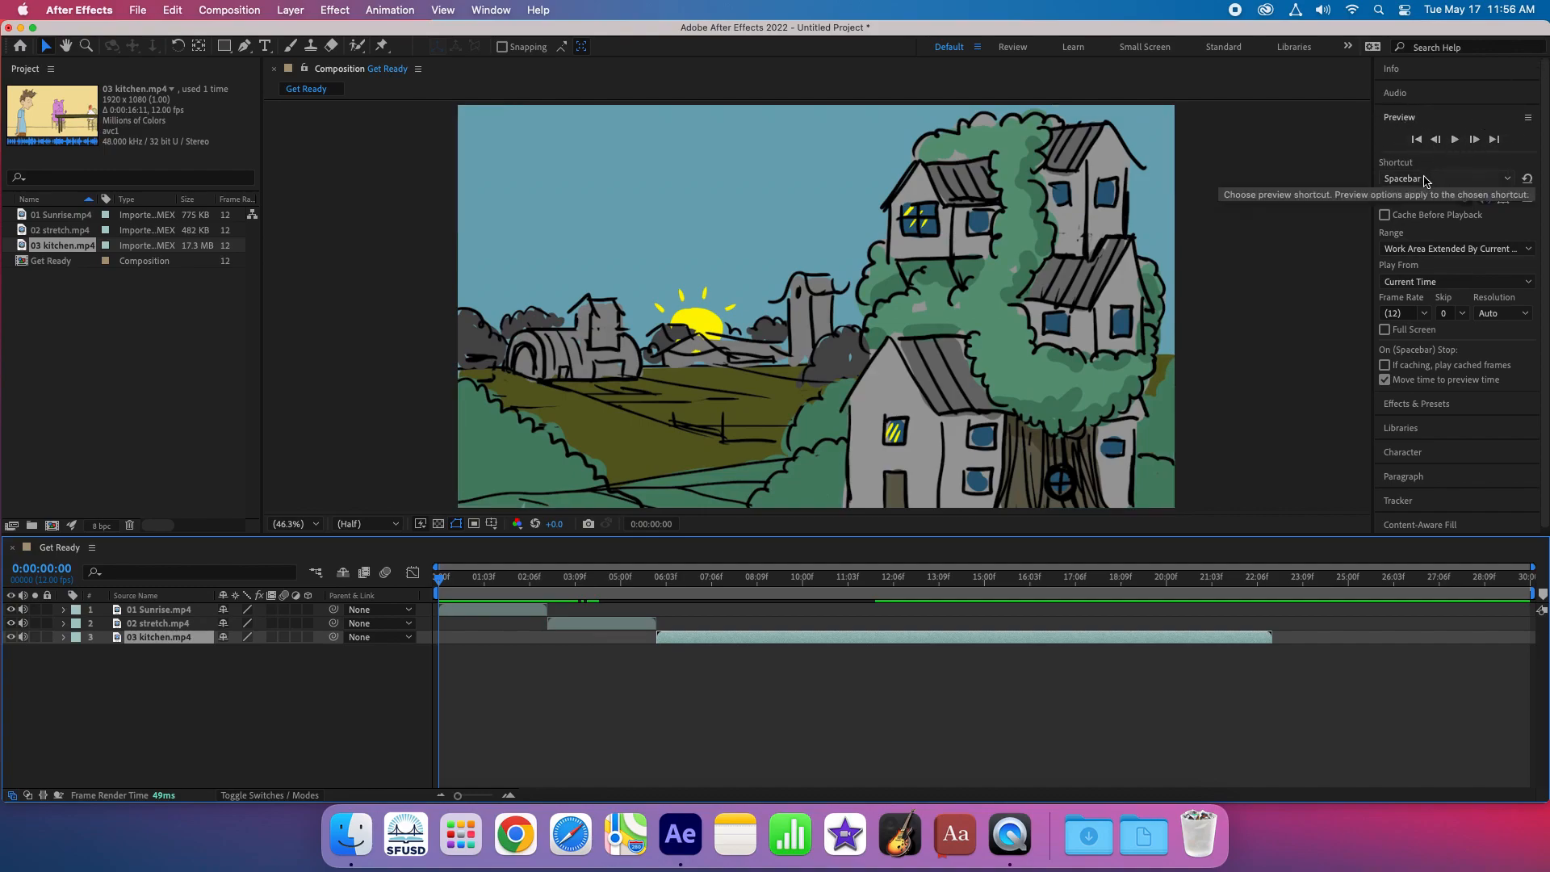
click(1470, 178)
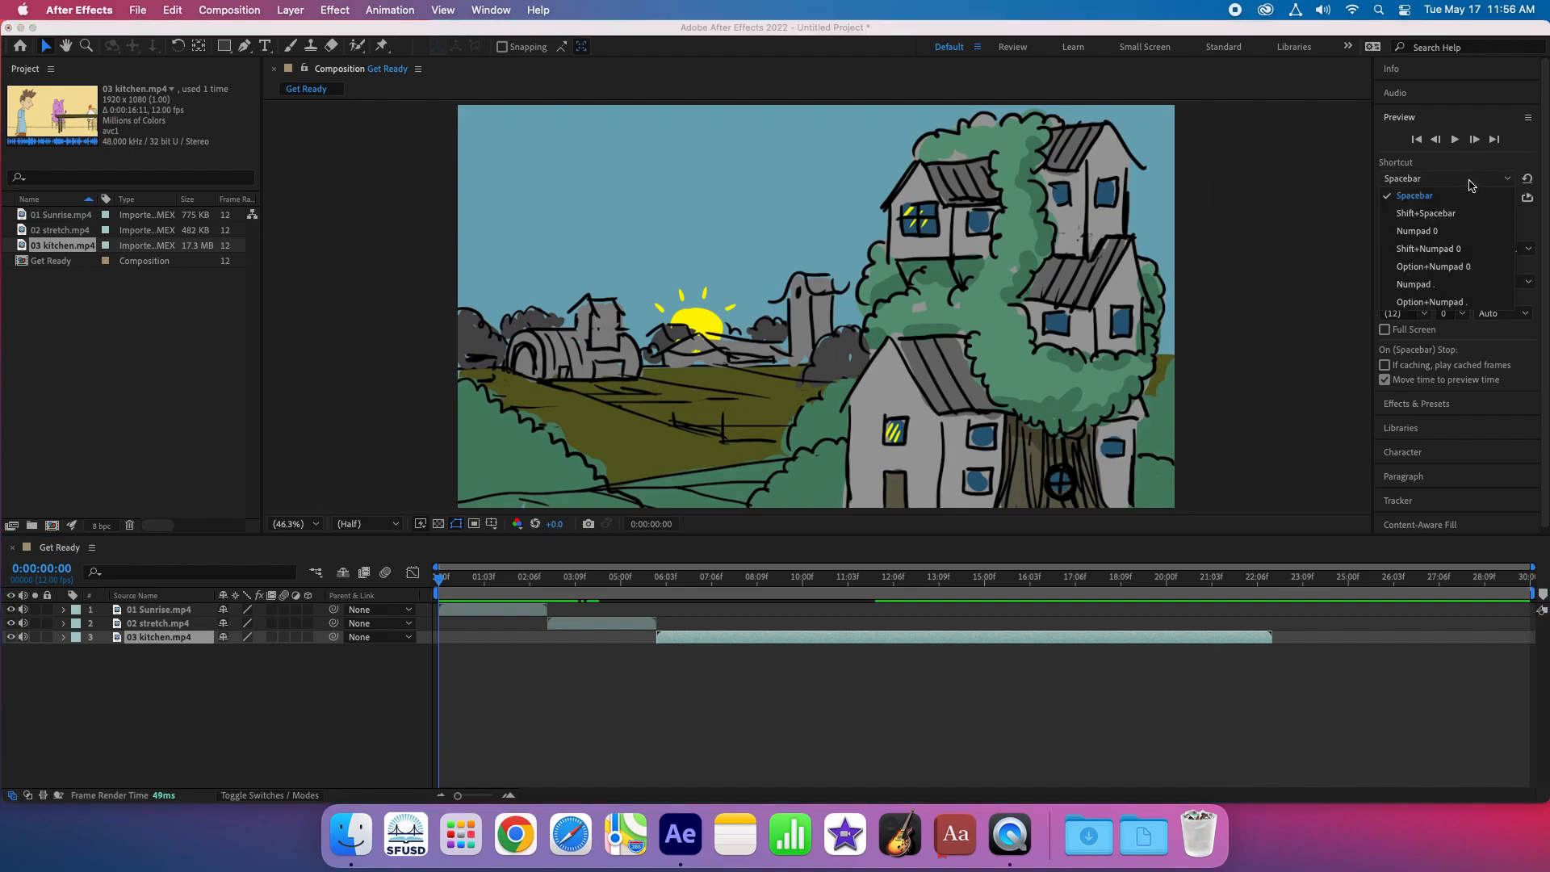
click(1471, 181)
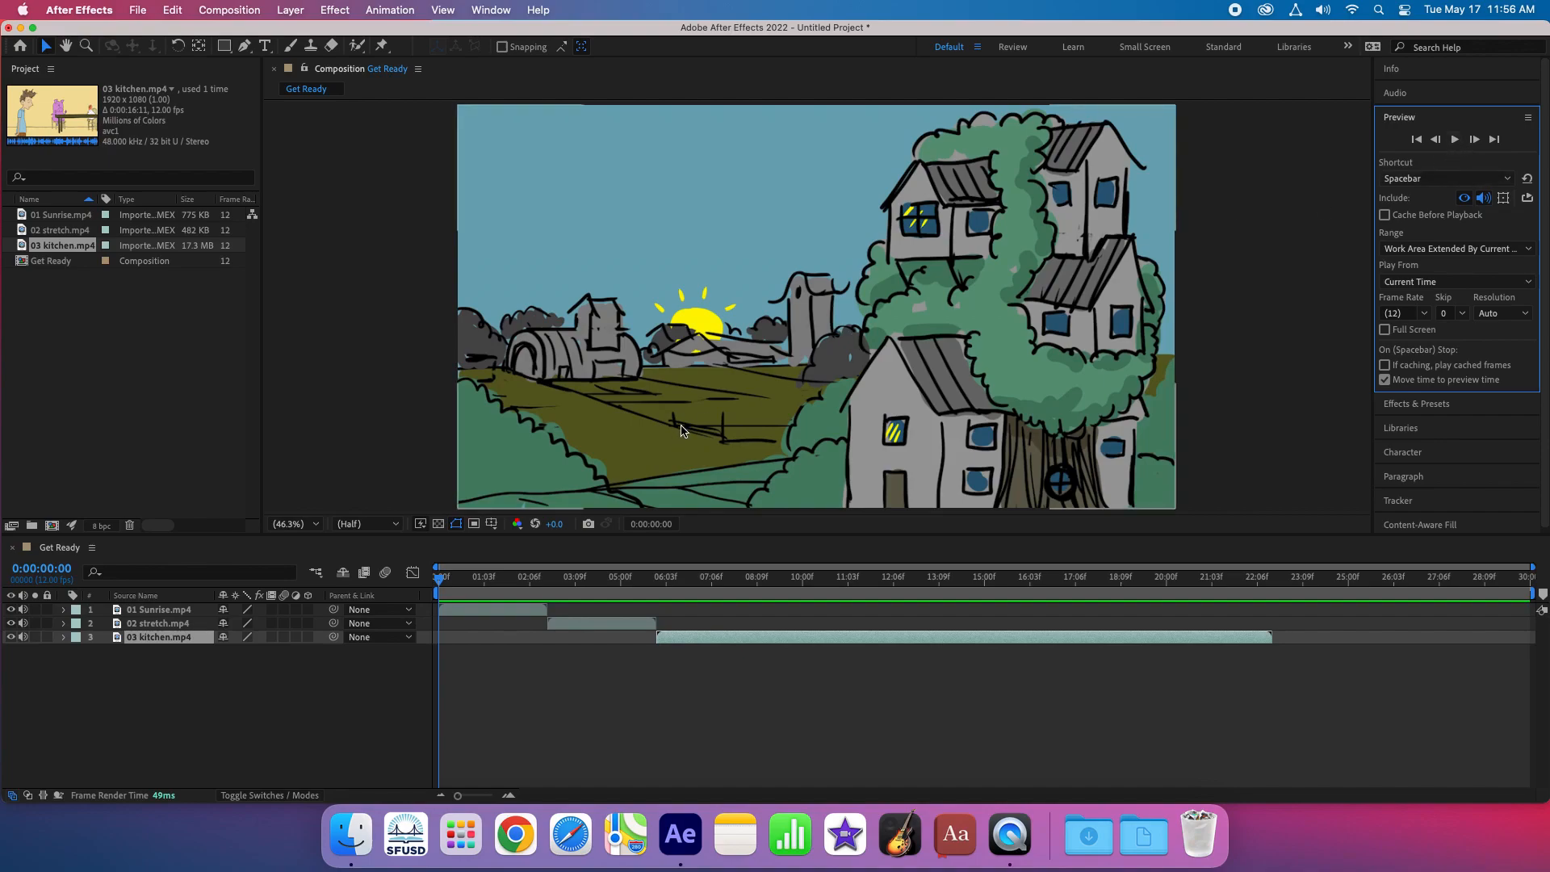
key(space)
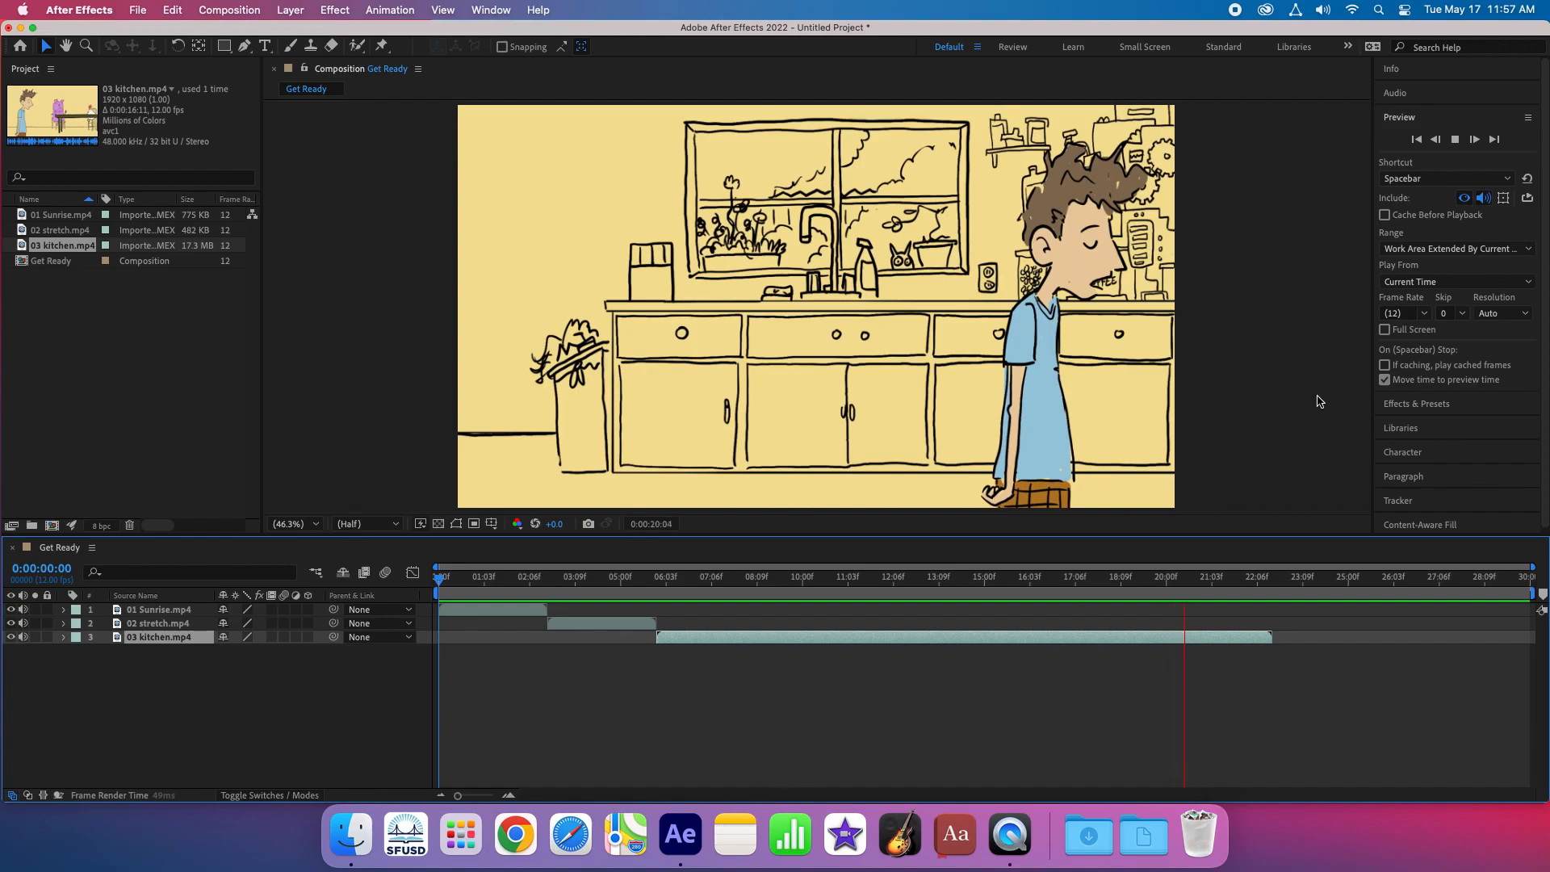
- Stop the preview and set the Get Ready composition's duration to 0:00:45:00, with the whole duration shown in the timeline
click(1456, 139)
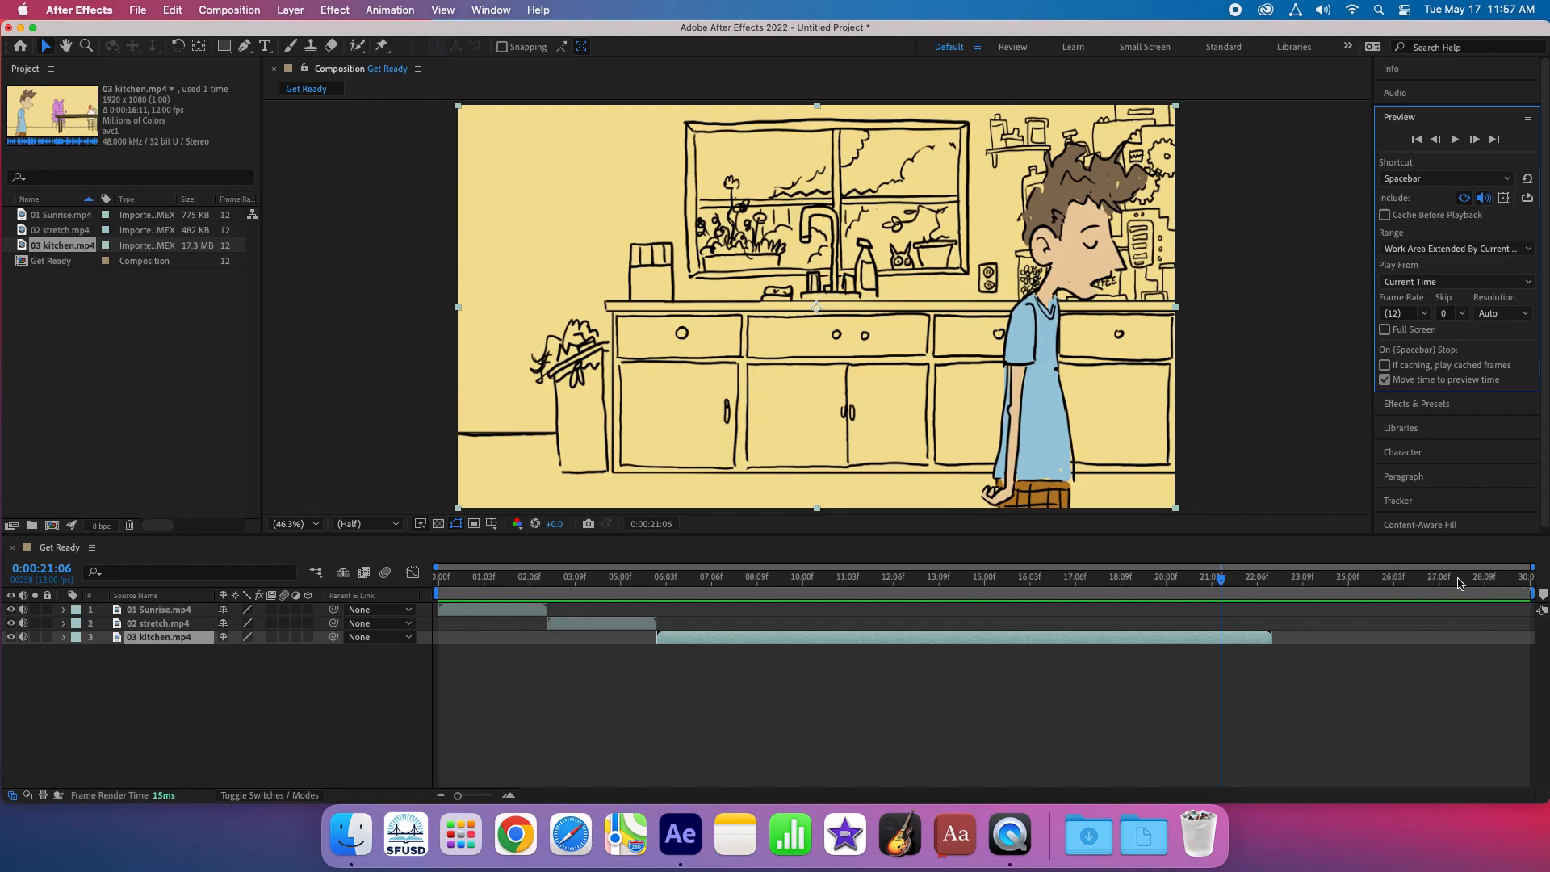
click(231, 10)
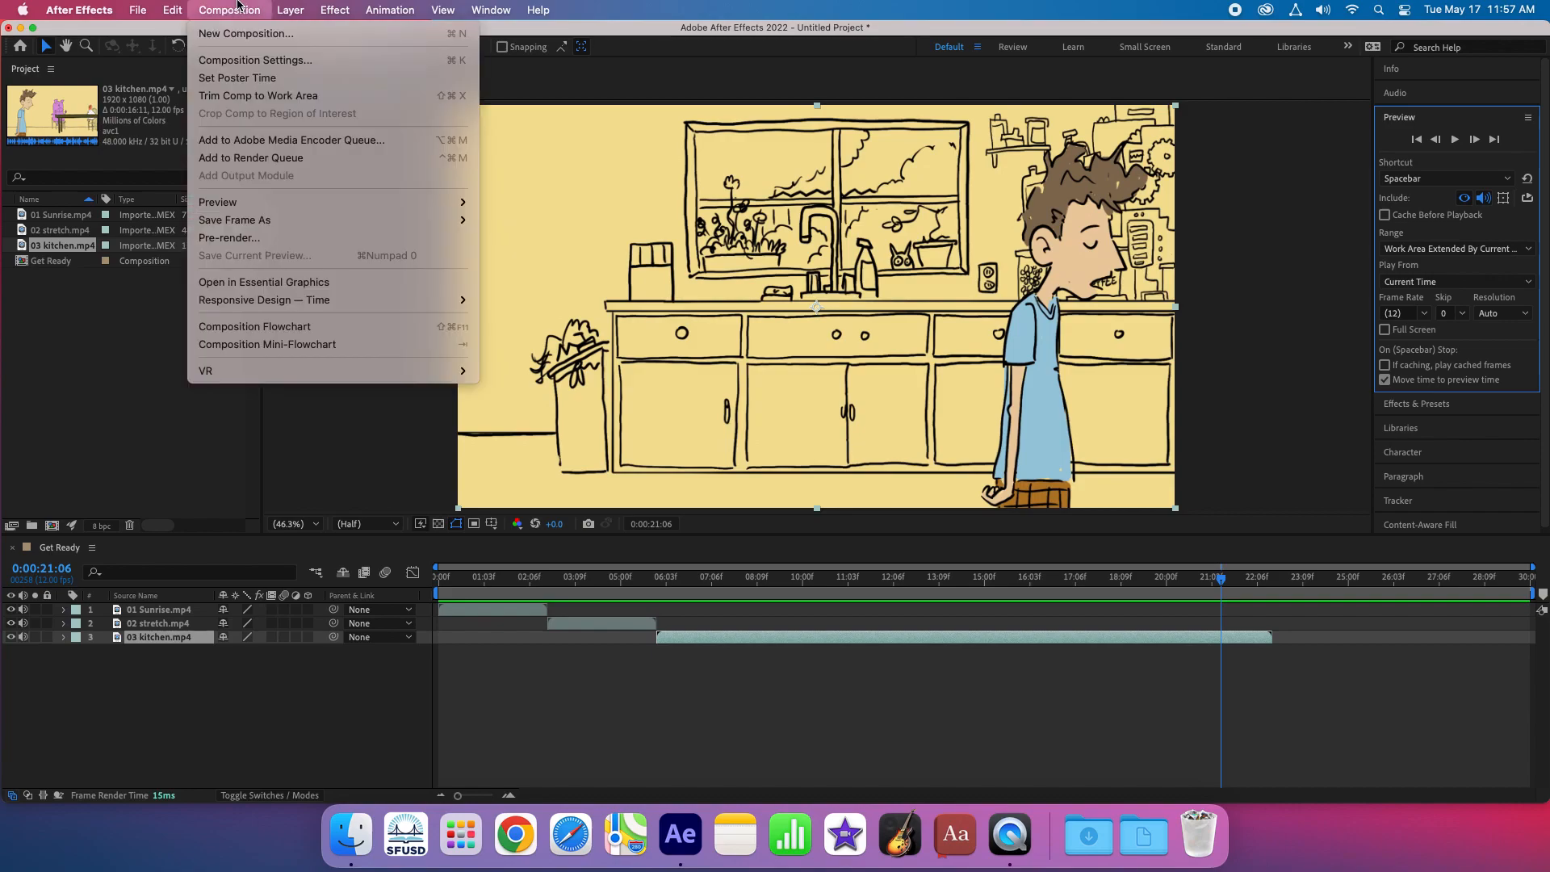
click(230, 60)
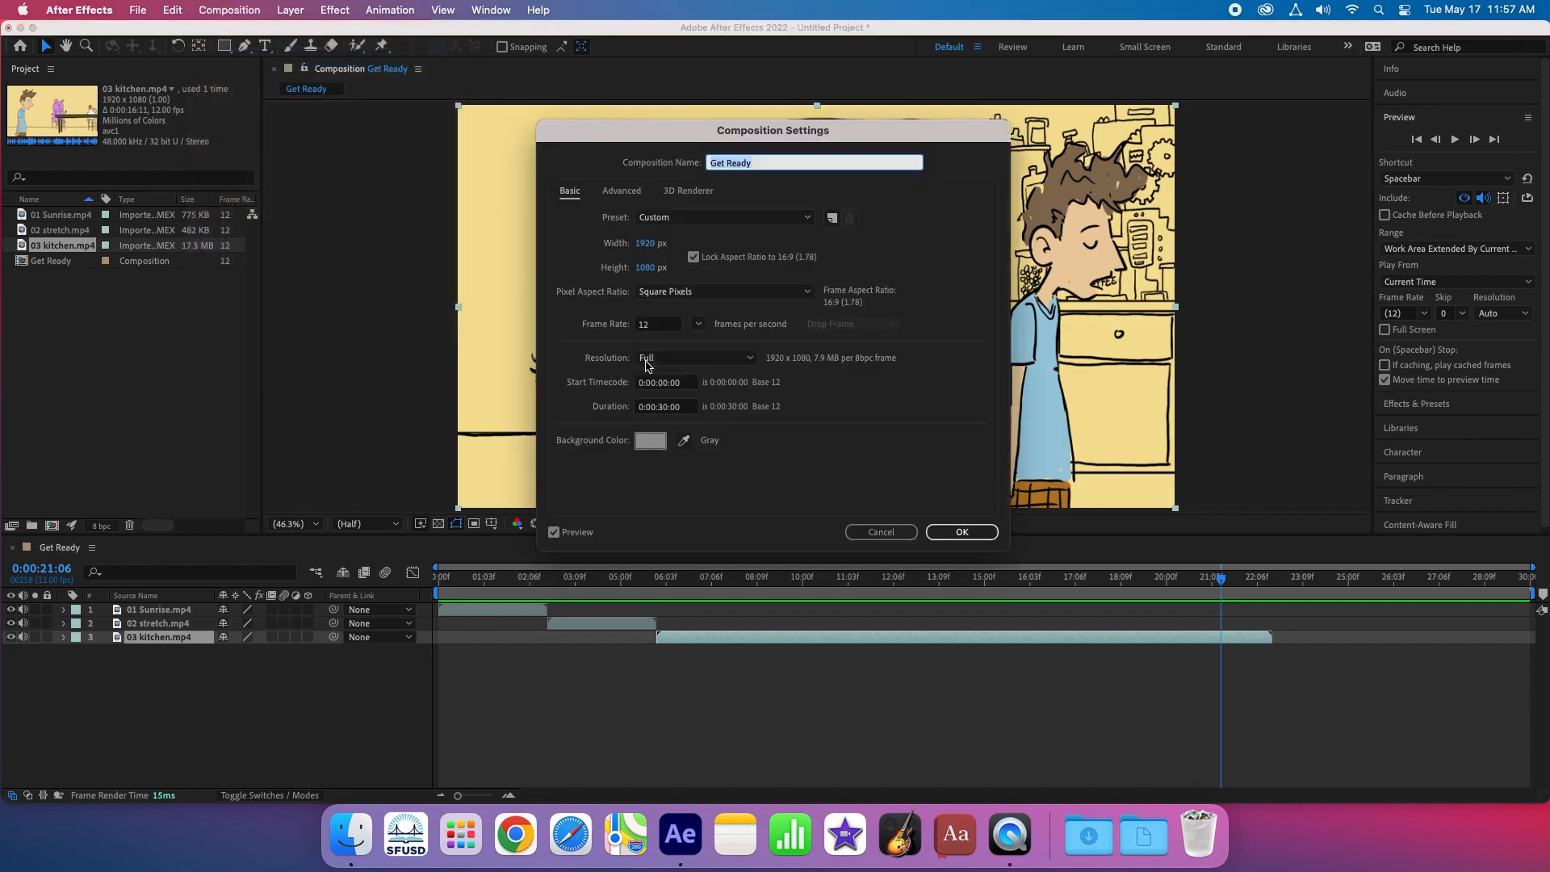
click(665, 409)
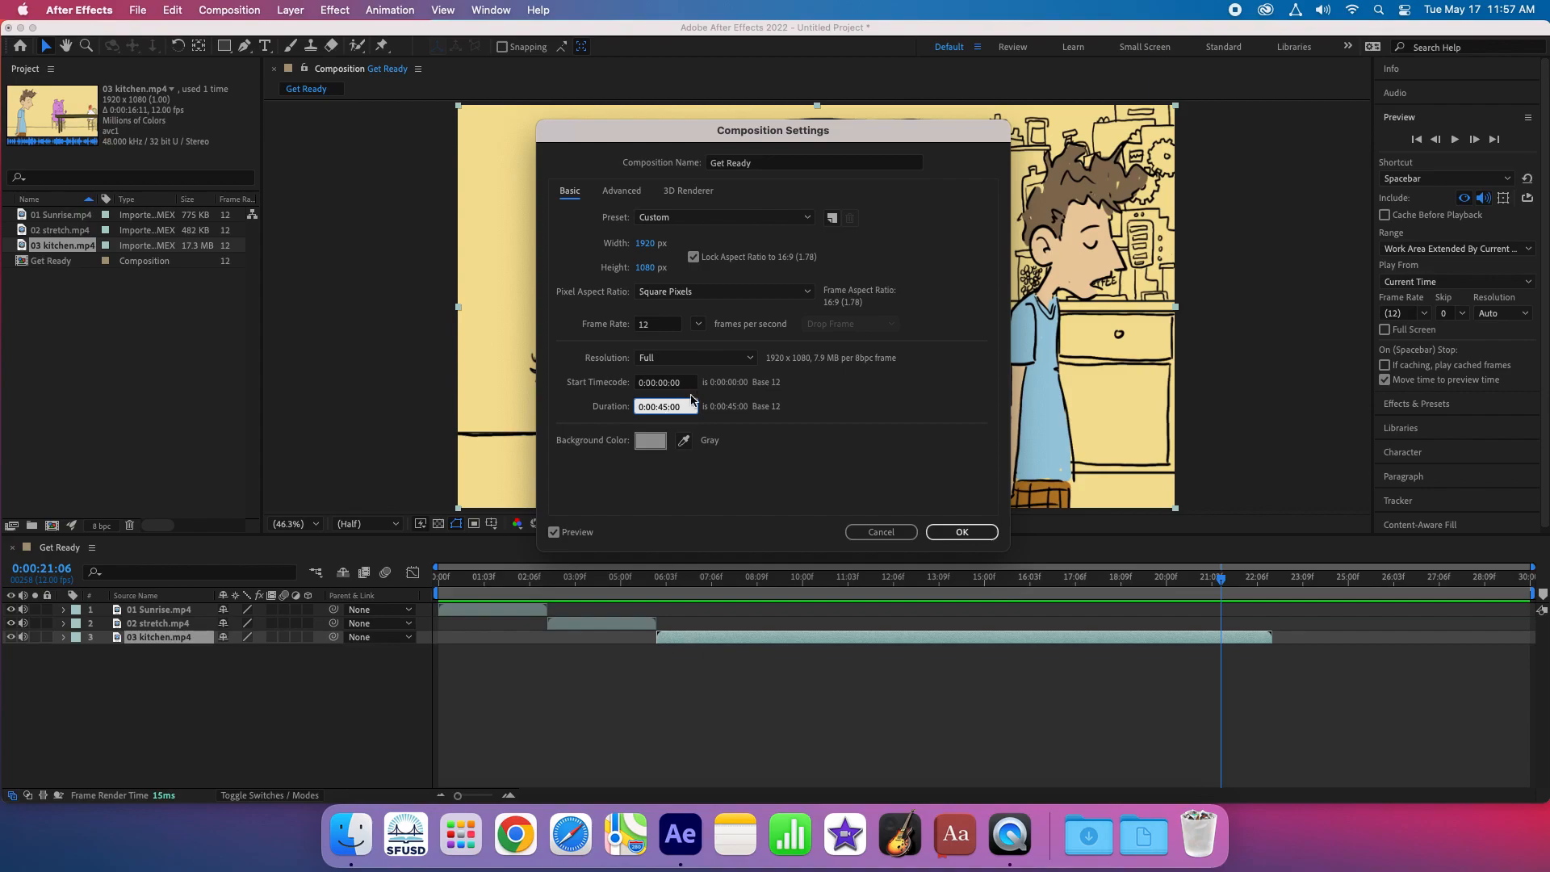
click(943, 531)
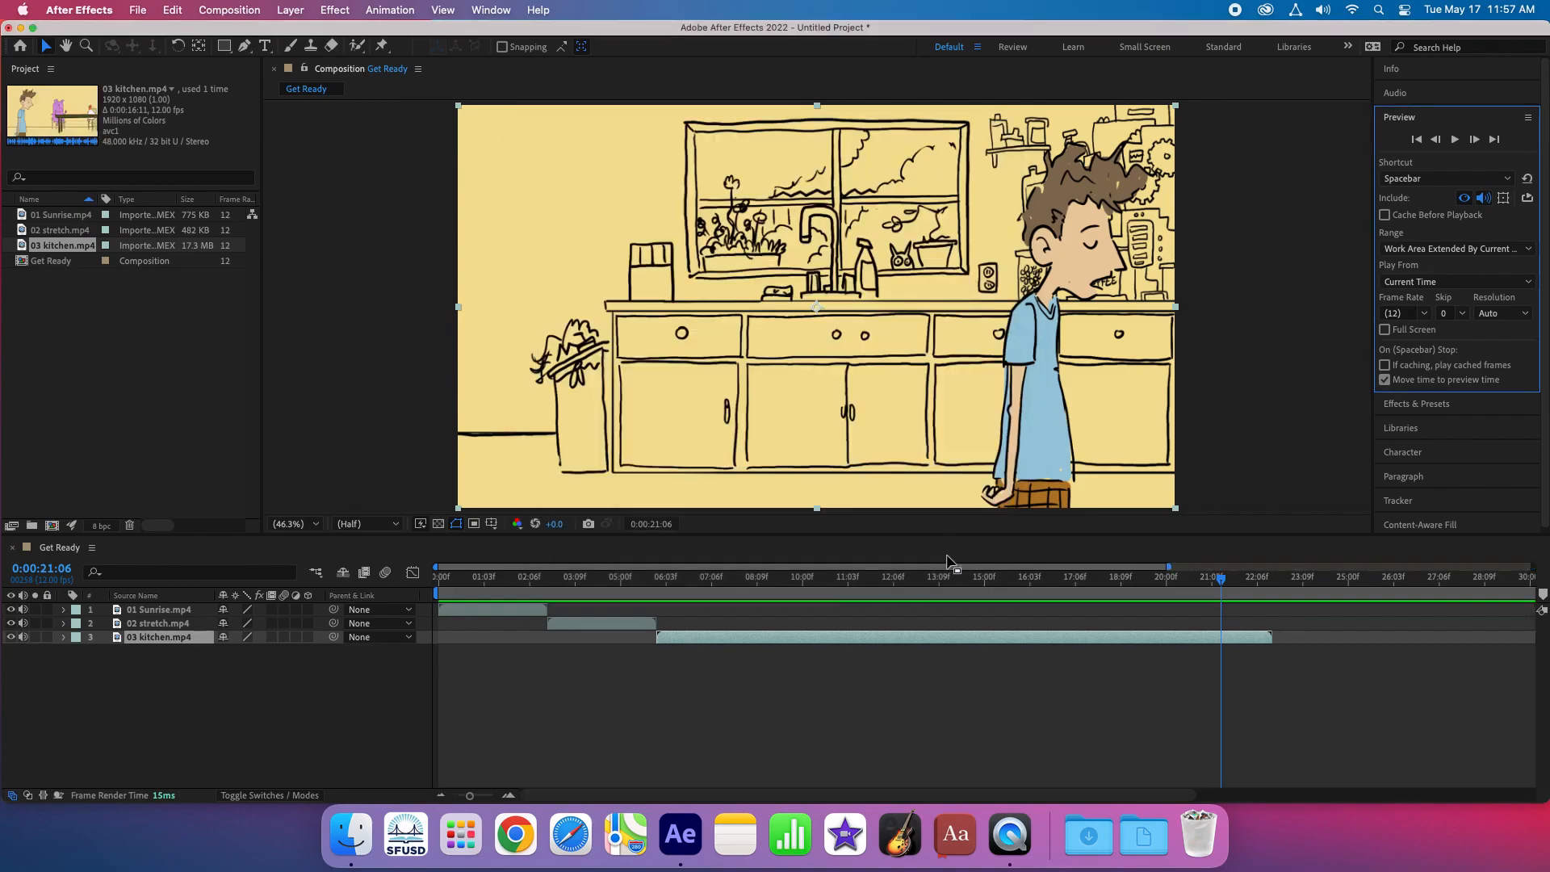
drag(471, 798, 456, 798)
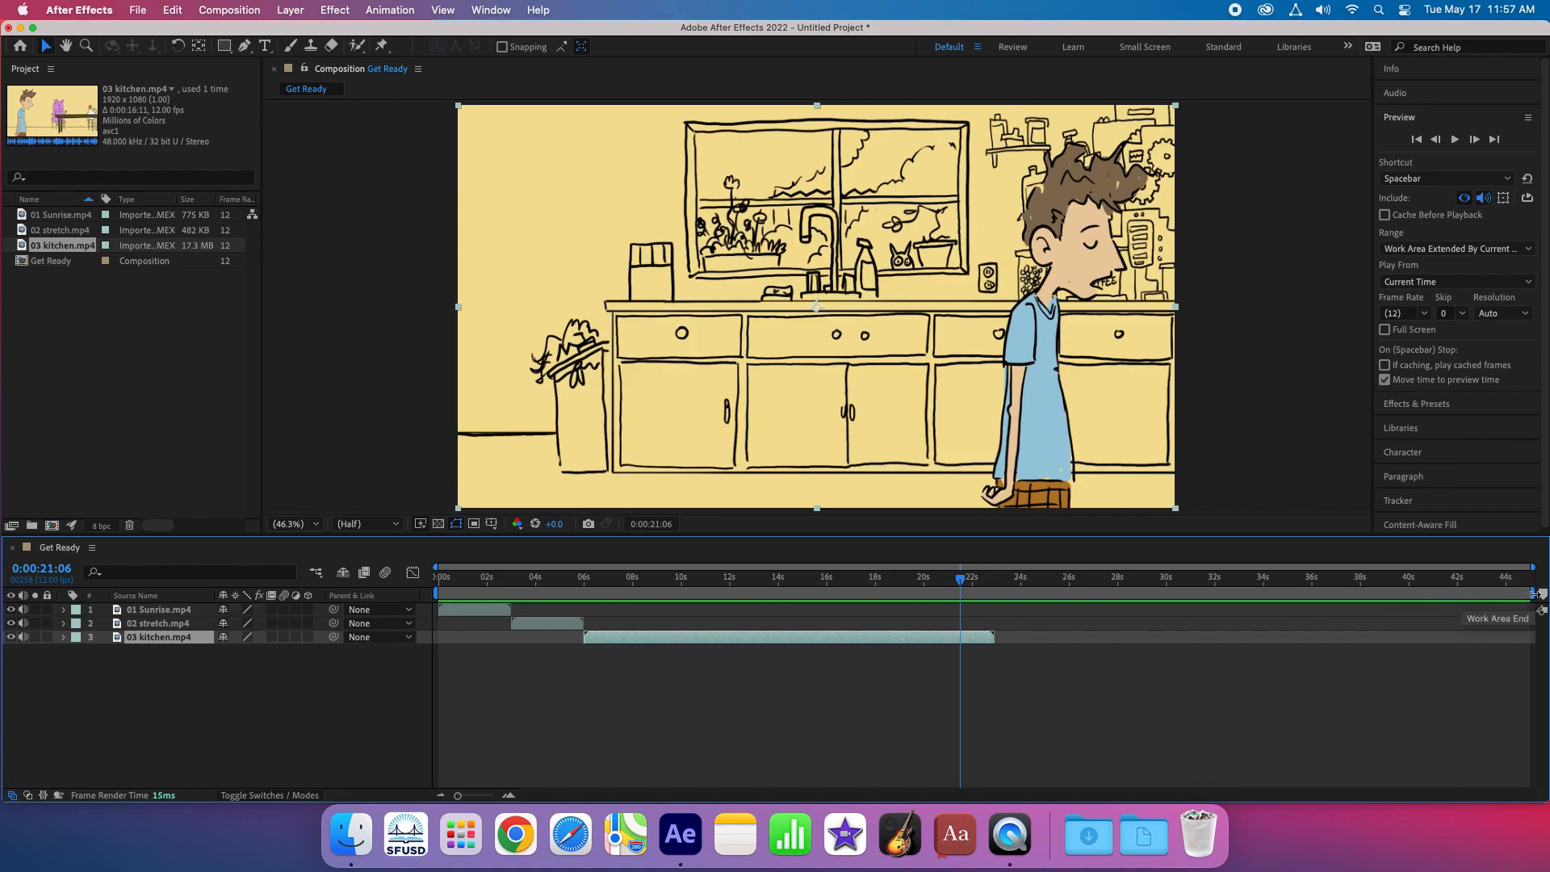
- Shorten the work area to finish where 03 kitchen.mp4 ends, and briefly preview the sequence from its start
drag(1534, 594, 999, 622)
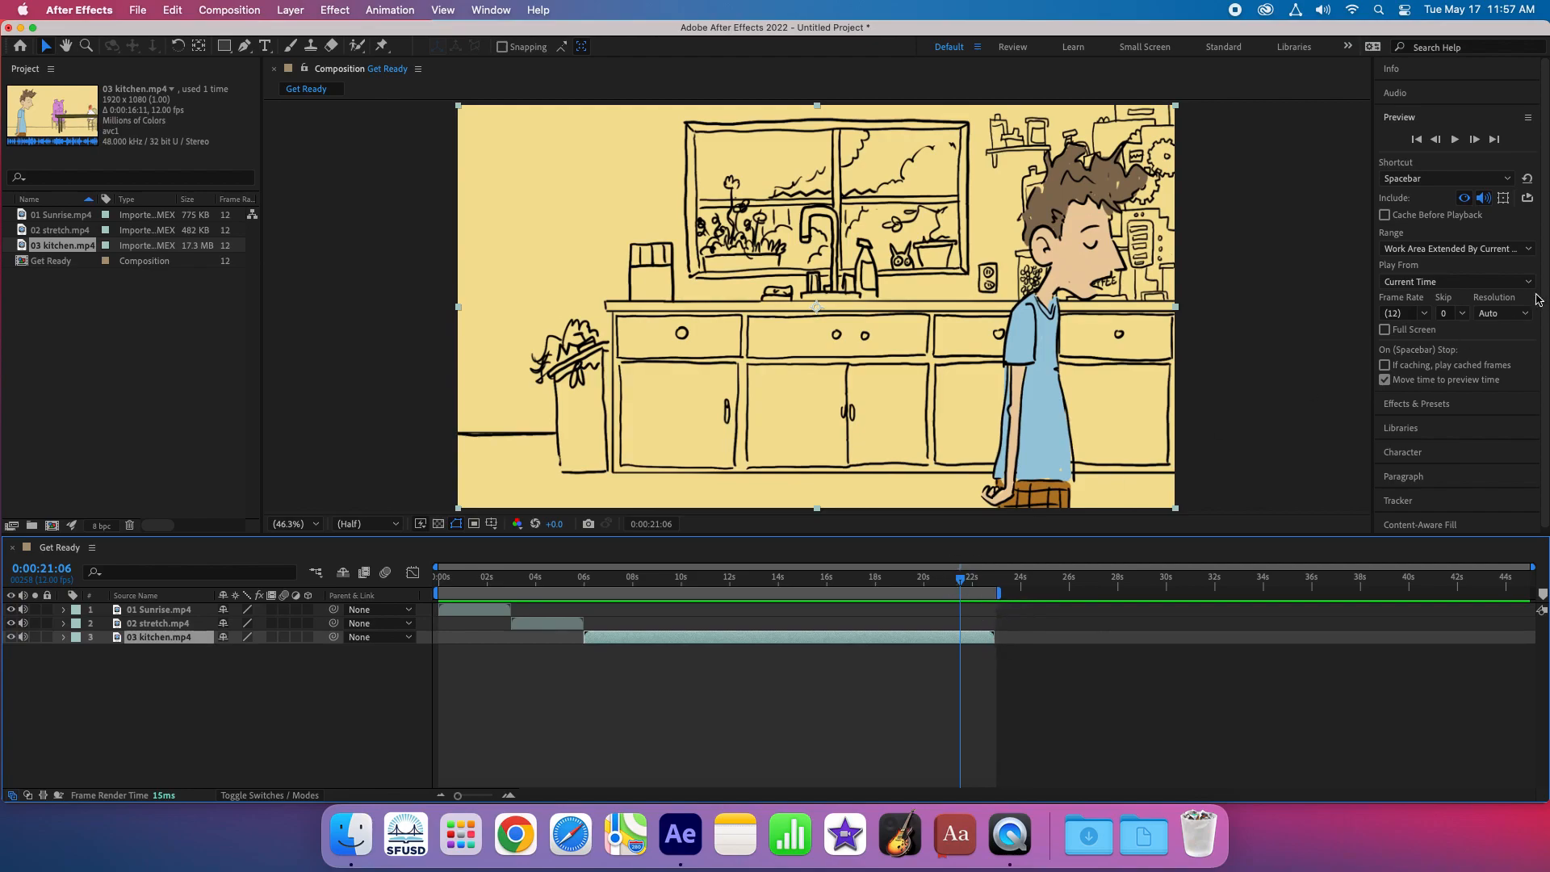
click(1456, 141)
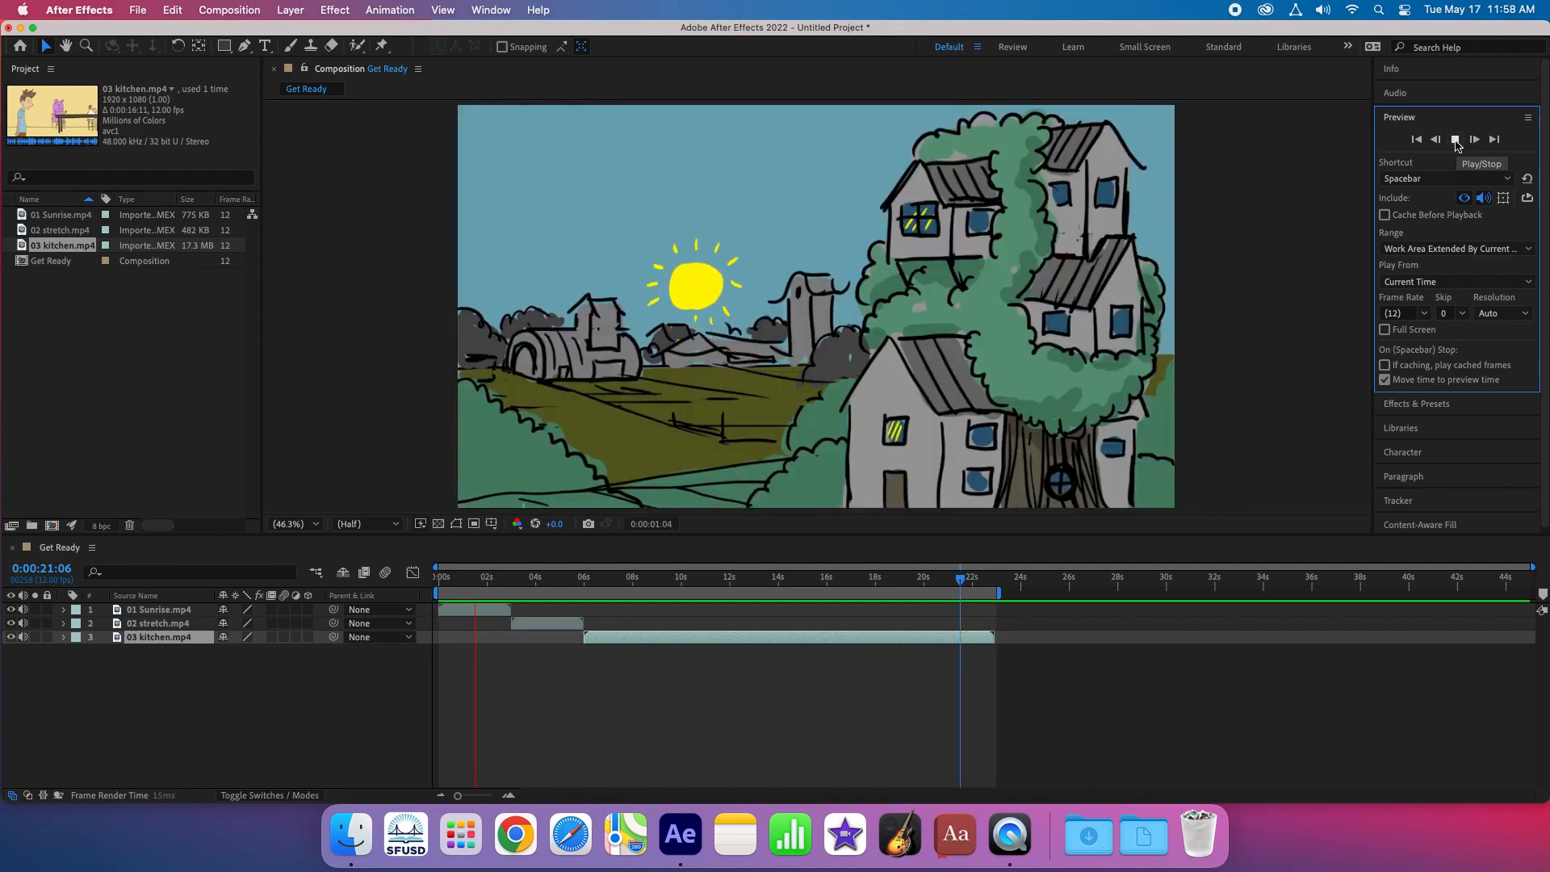
click(1456, 140)
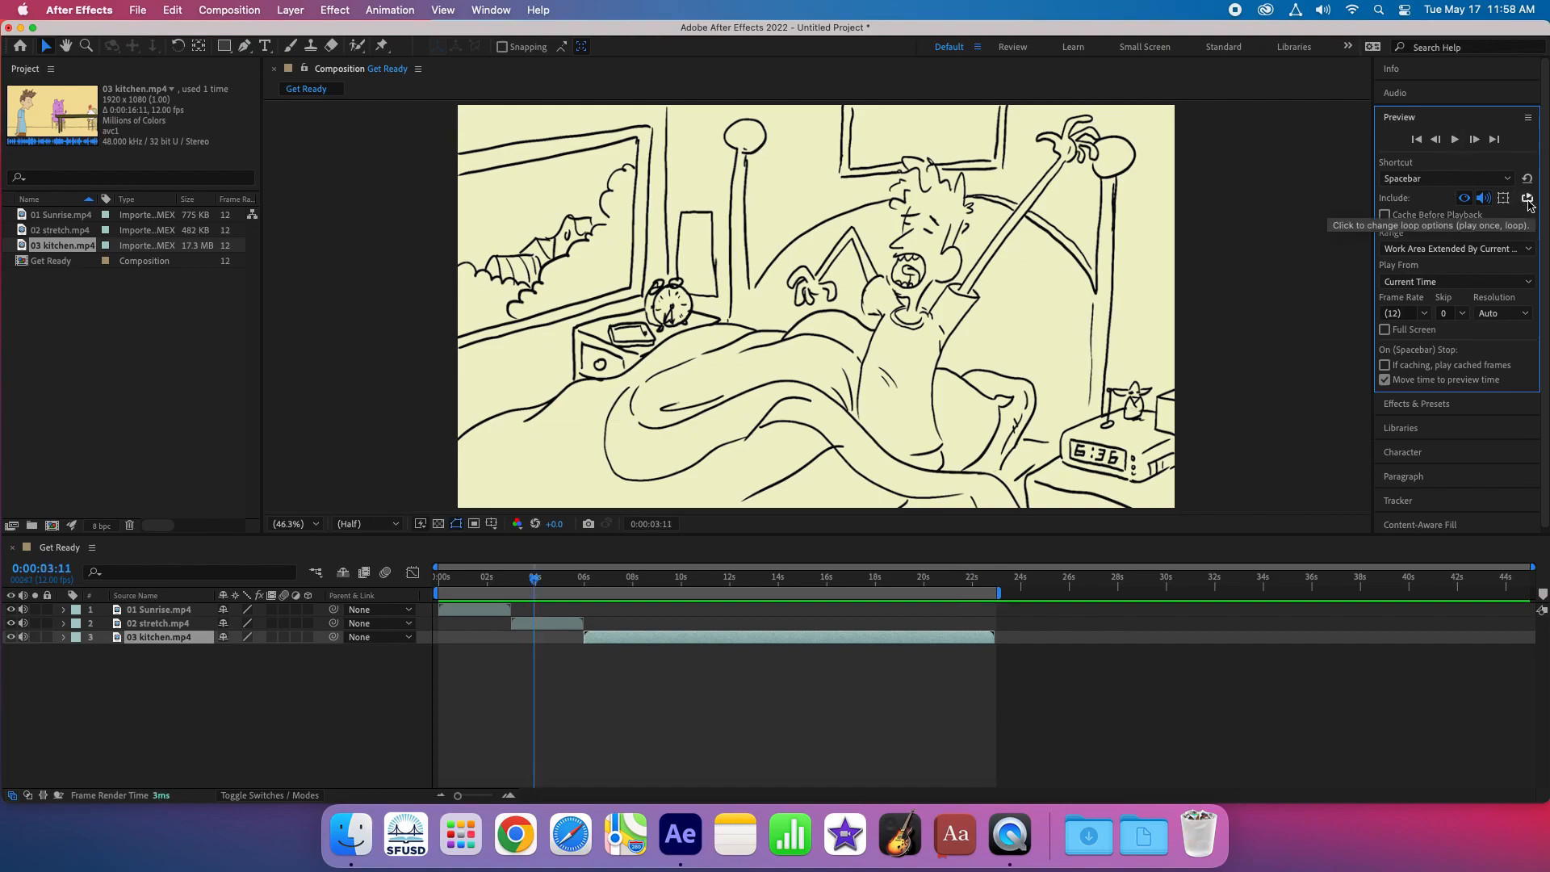
- Check the preview's loop and play-once options, and return the playhead to the start of the composition
click(1528, 199)
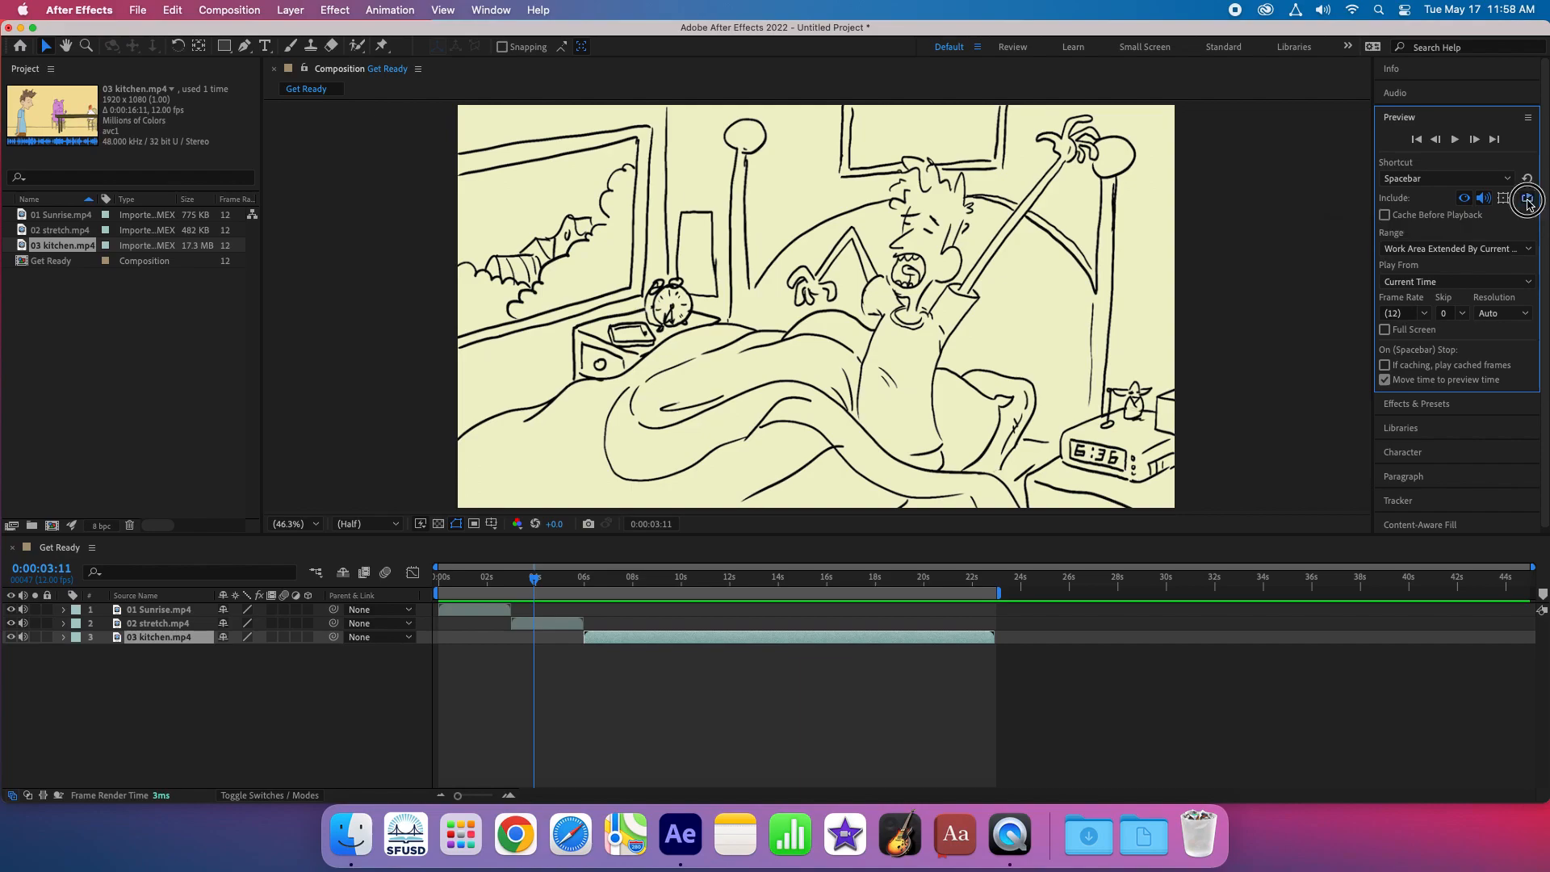
click(1529, 200)
scroll(929, 419, up, 1)
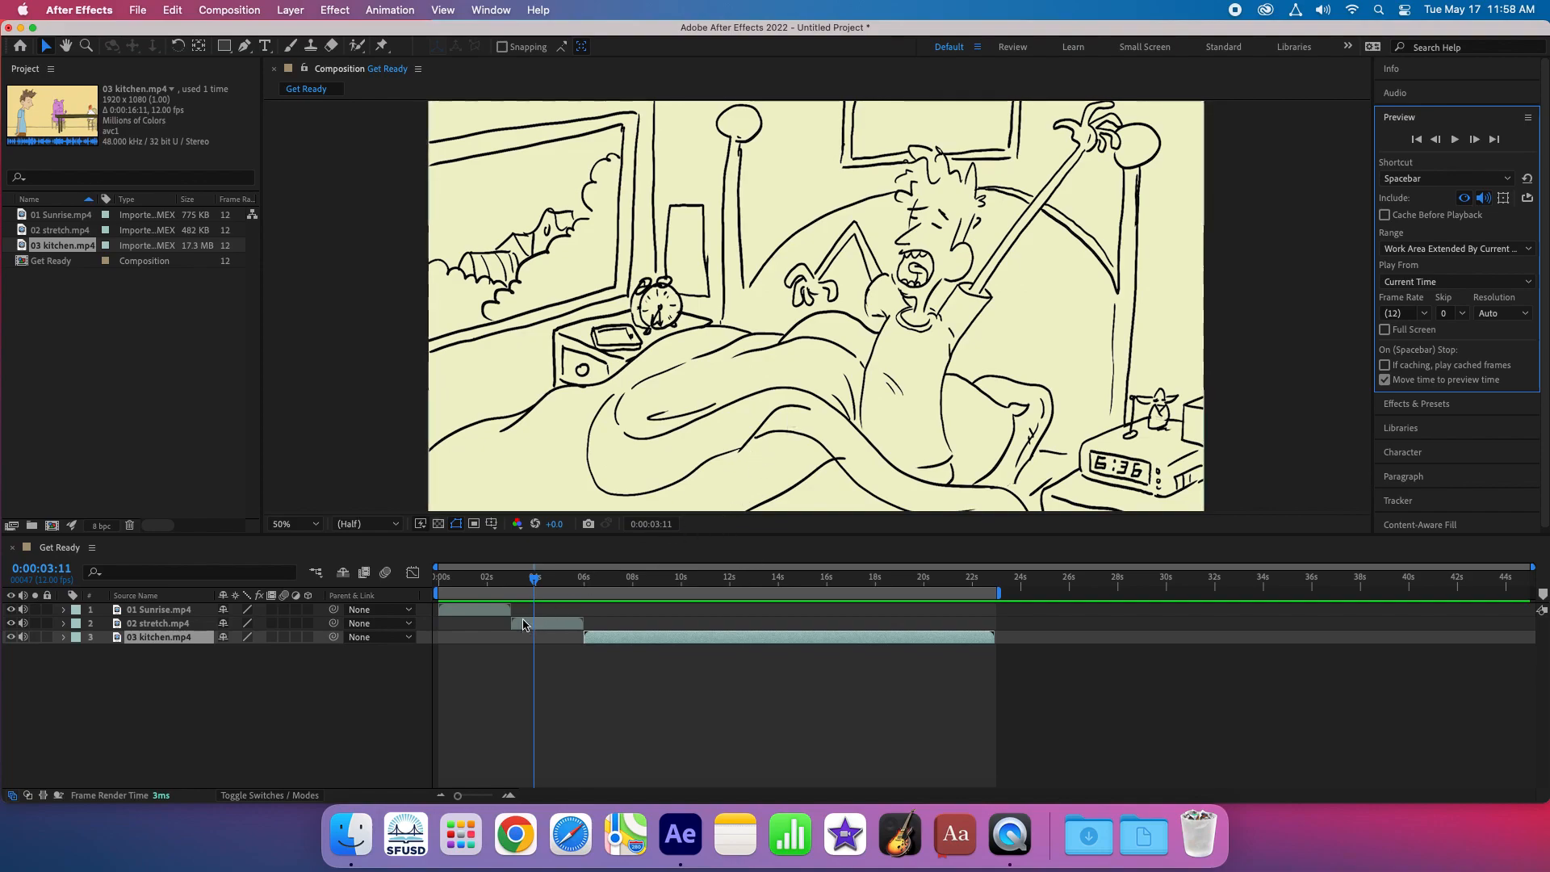
drag(535, 578, 374, 591)
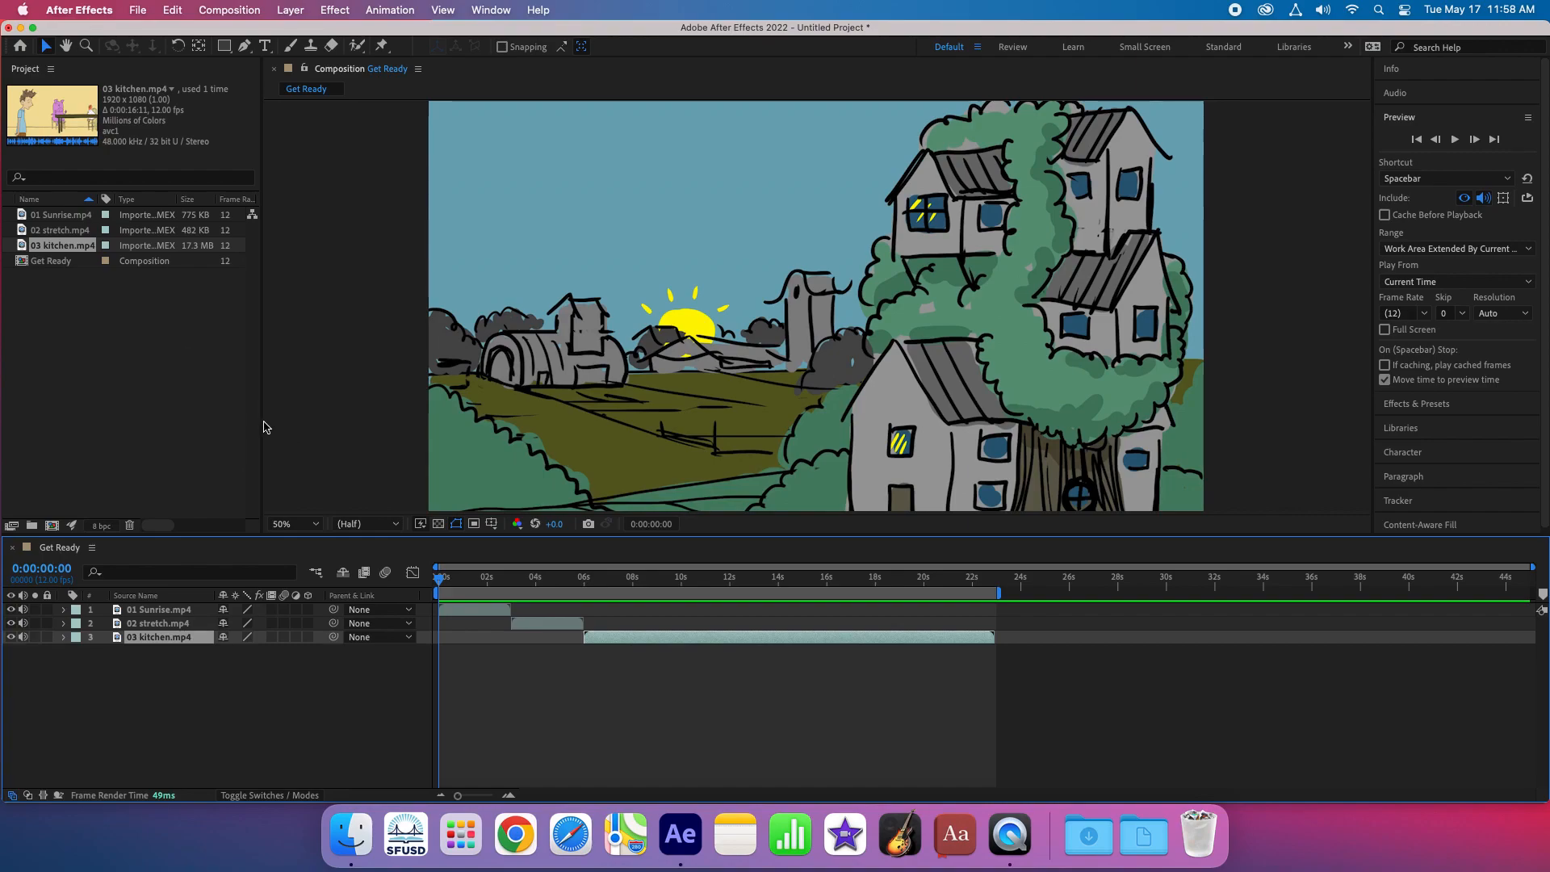
- Add the Get Ready composition to the render queue and set its output to Get Ready.mov on the 06-MOUSE drive in QuickTime format
click(136, 11)
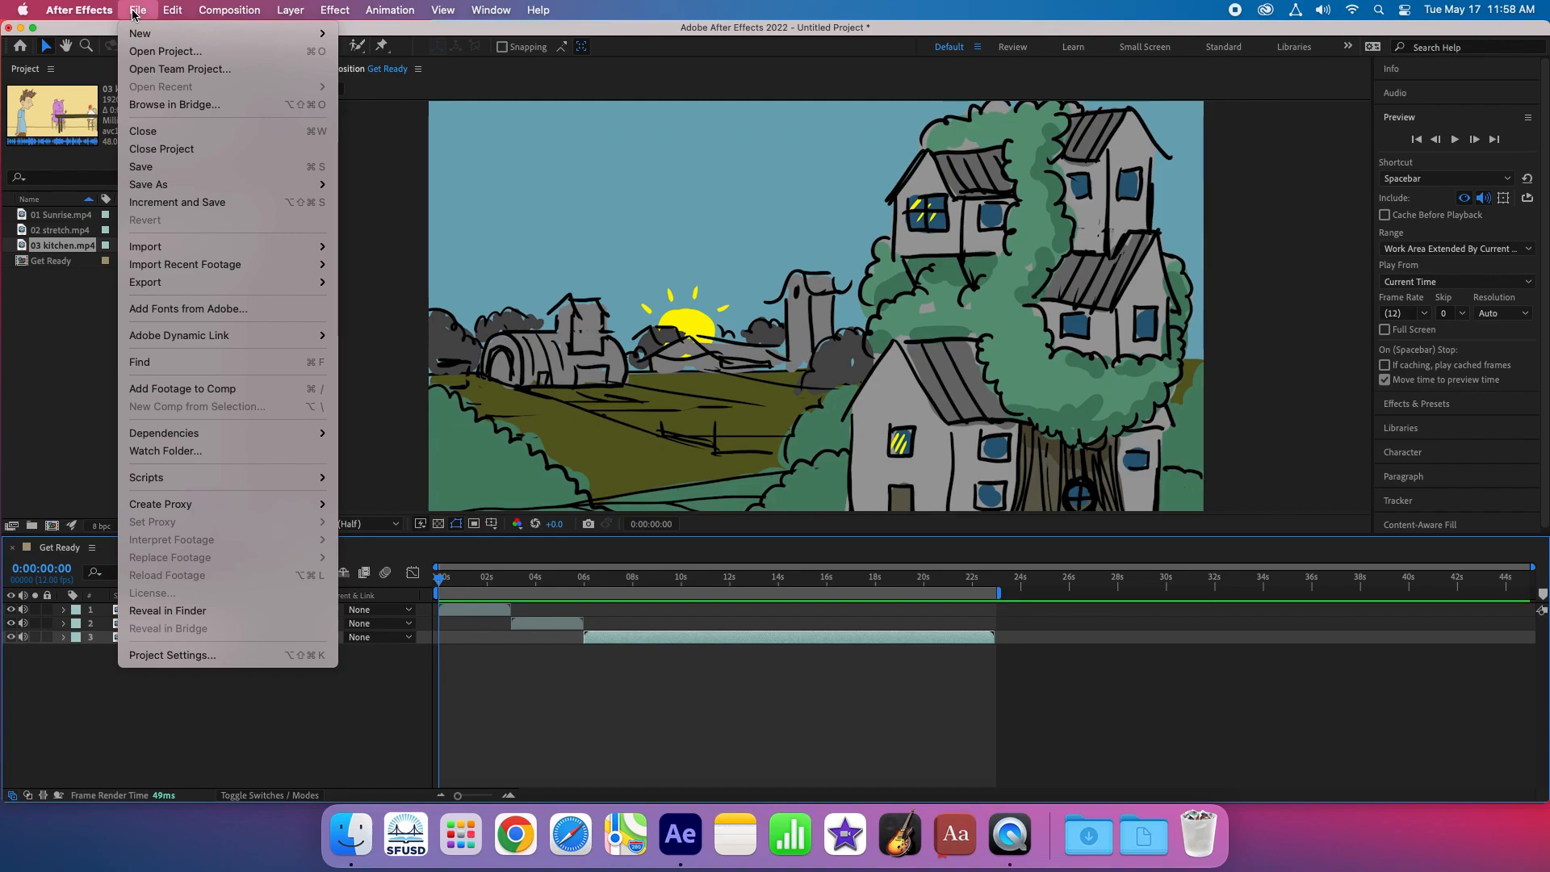
mouse_move(258, 289)
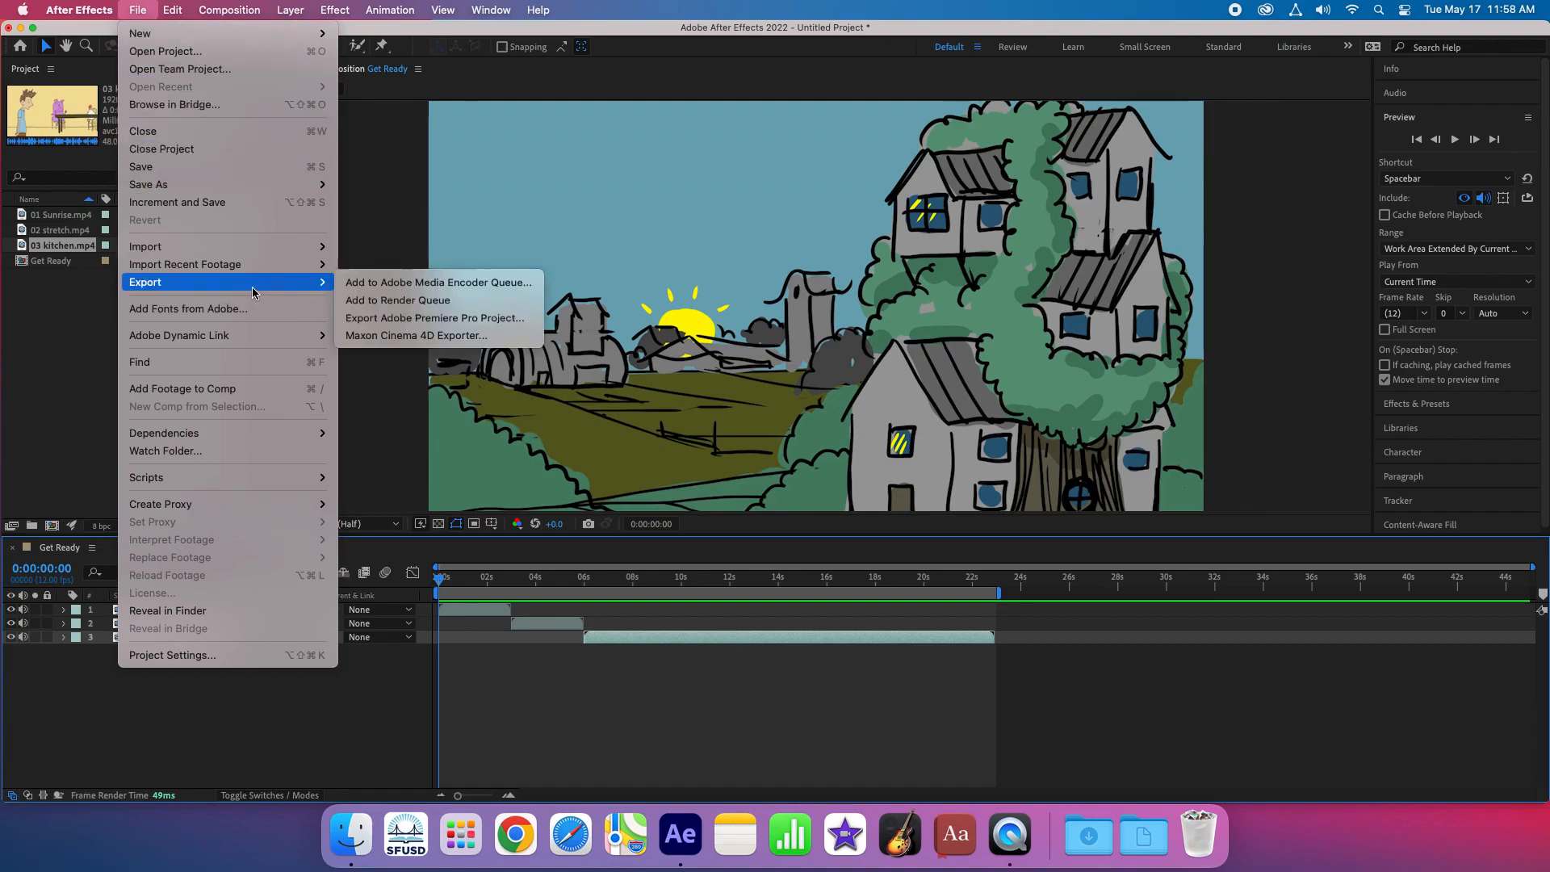
click(384, 302)
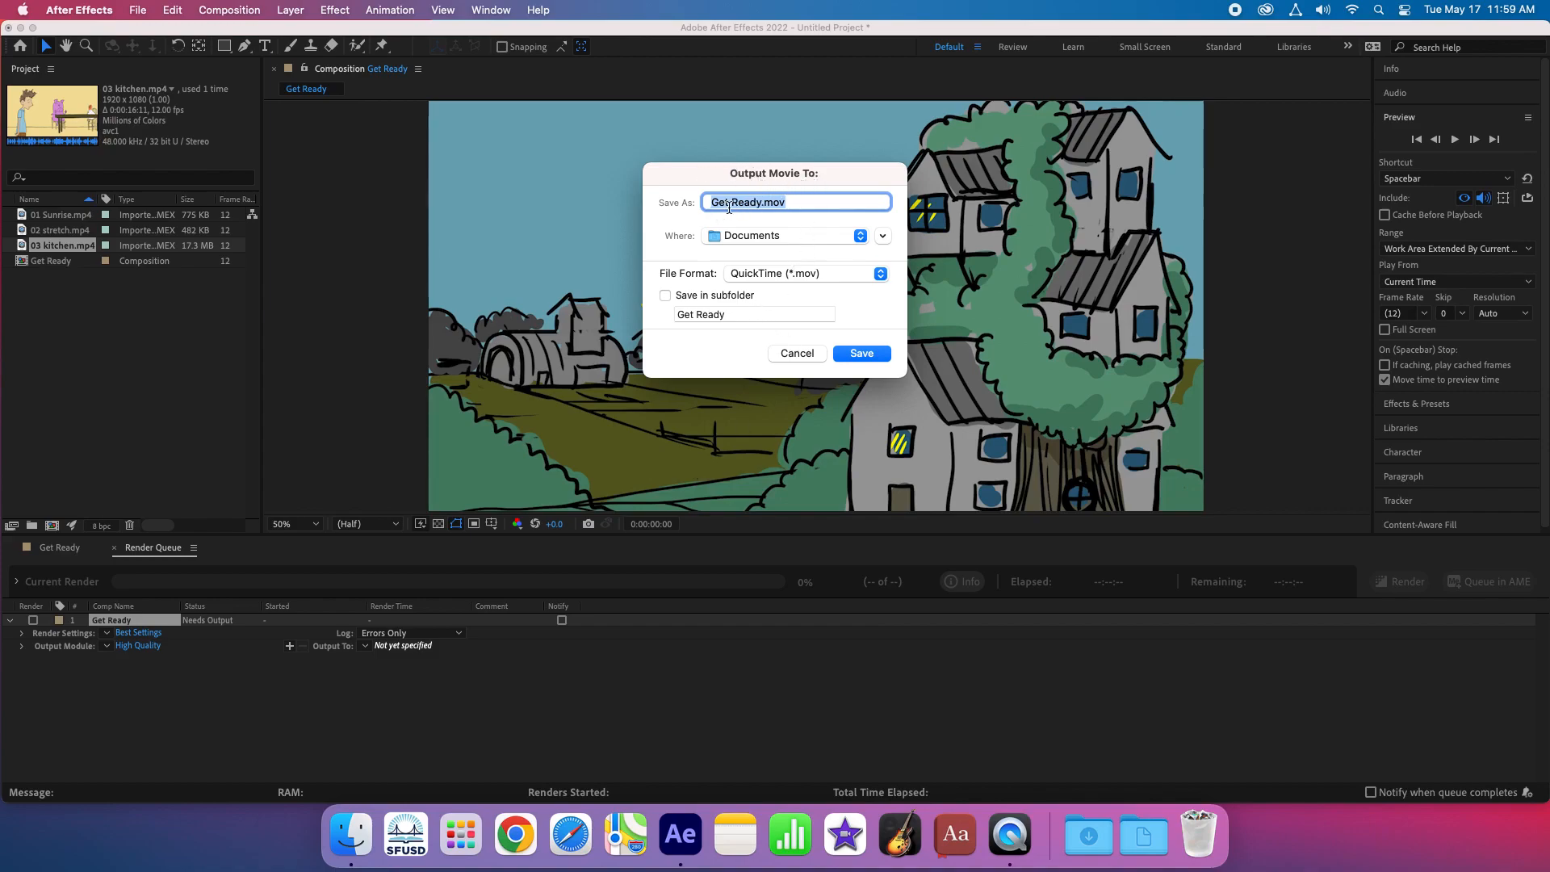
click(882, 236)
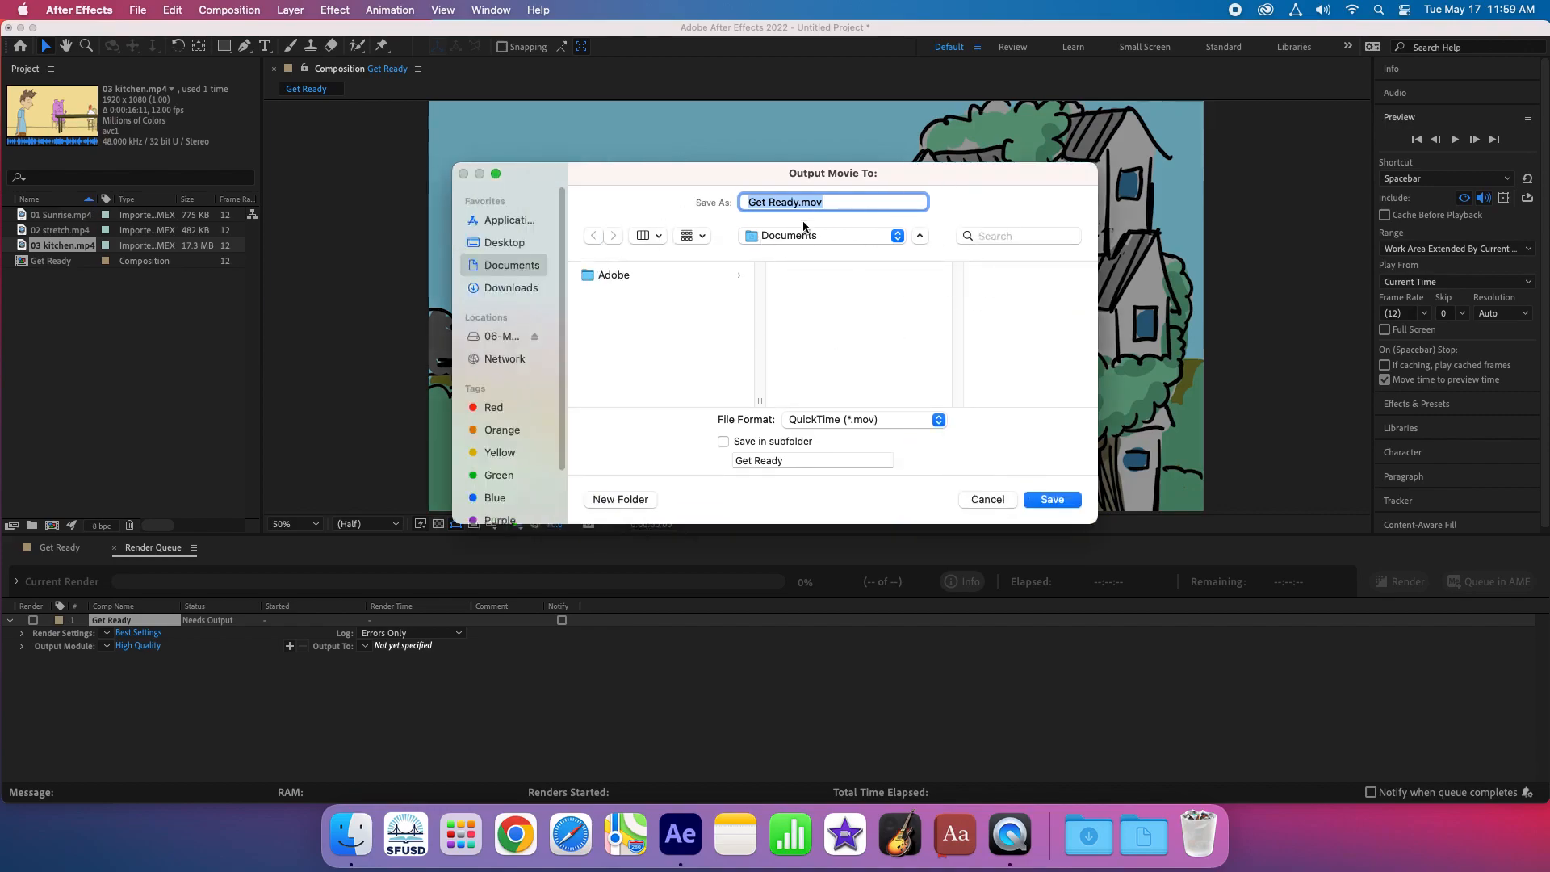
click(497, 338)
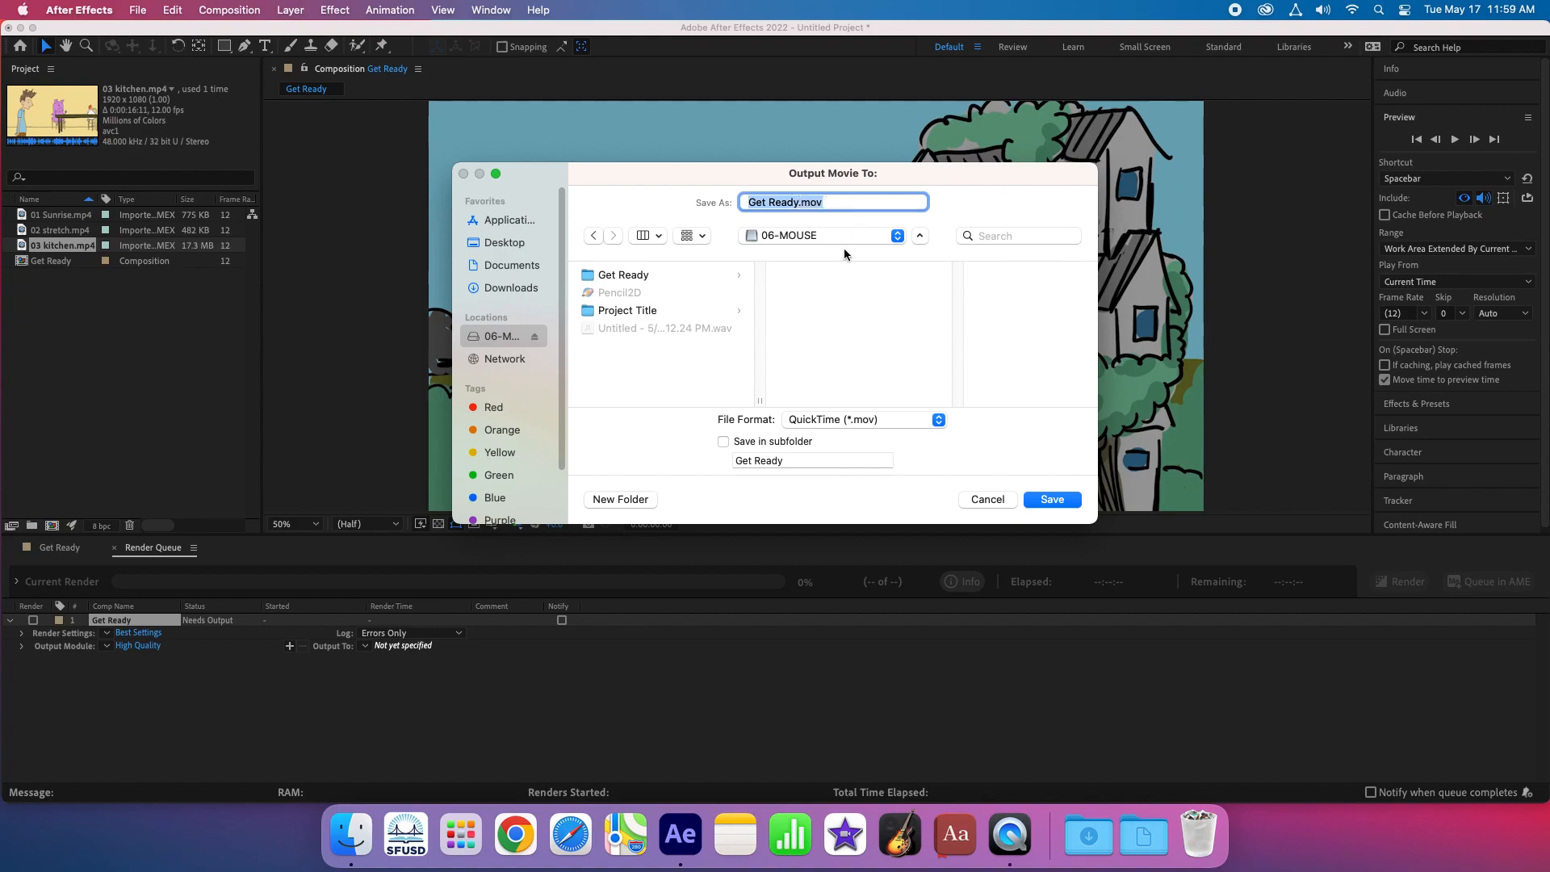
click(878, 421)
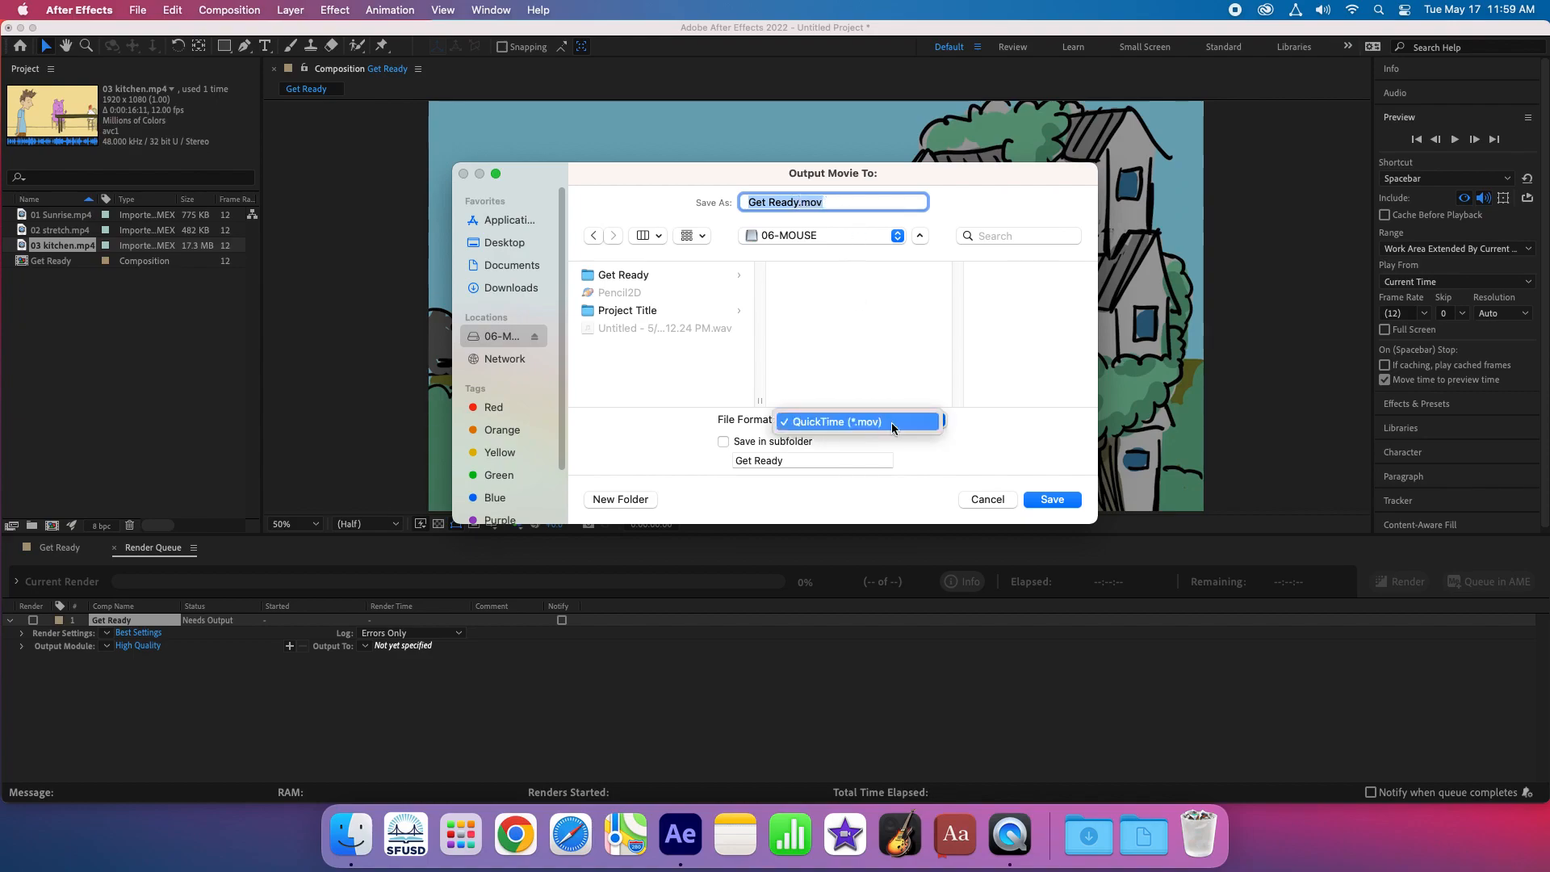
click(884, 423)
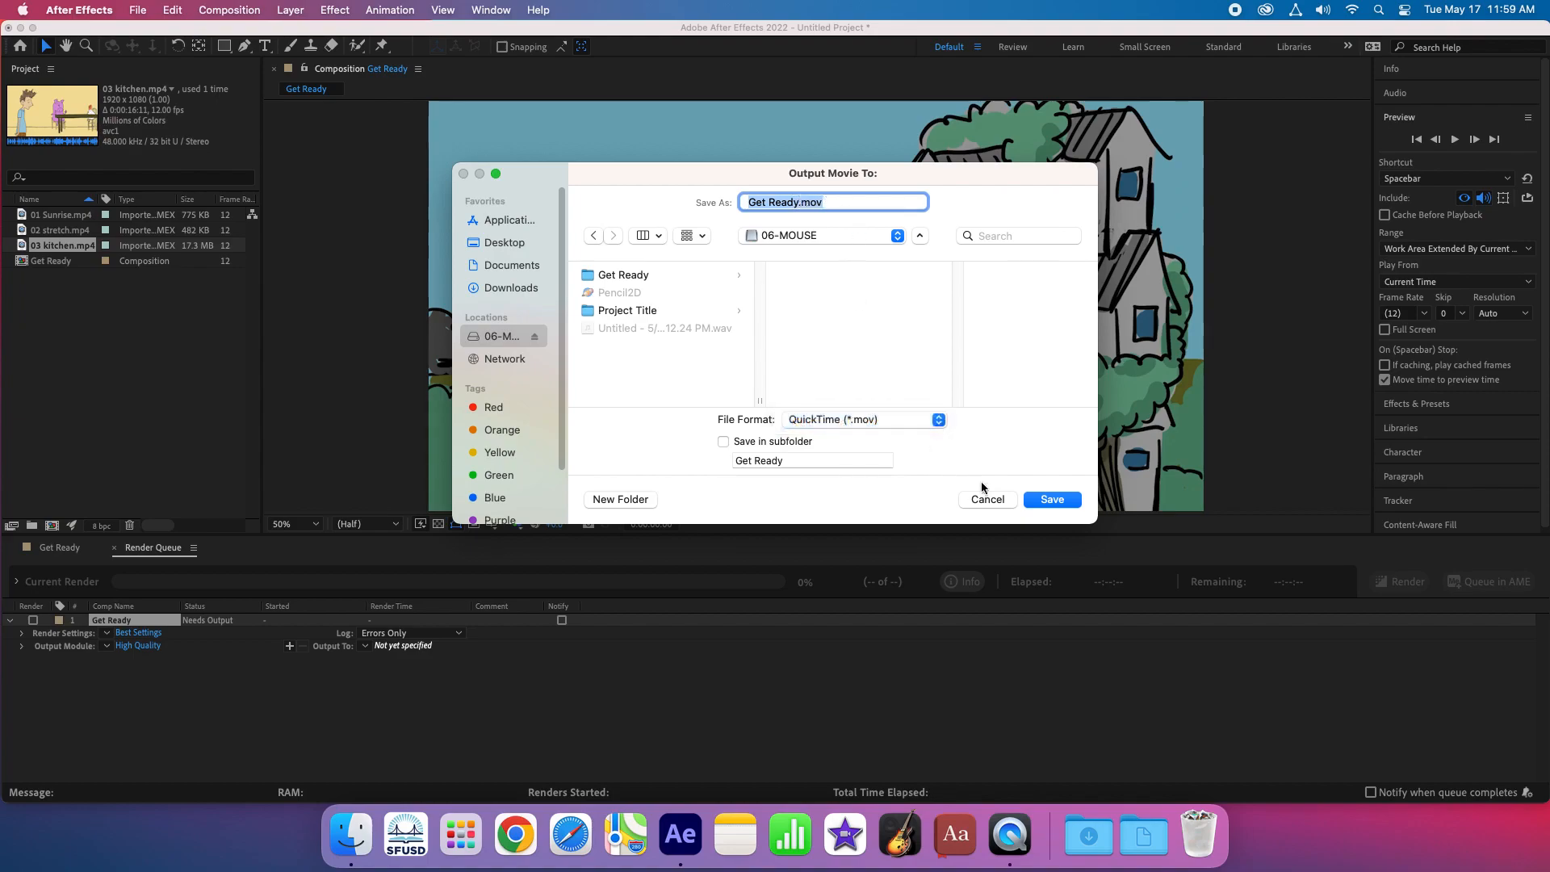
click(1052, 500)
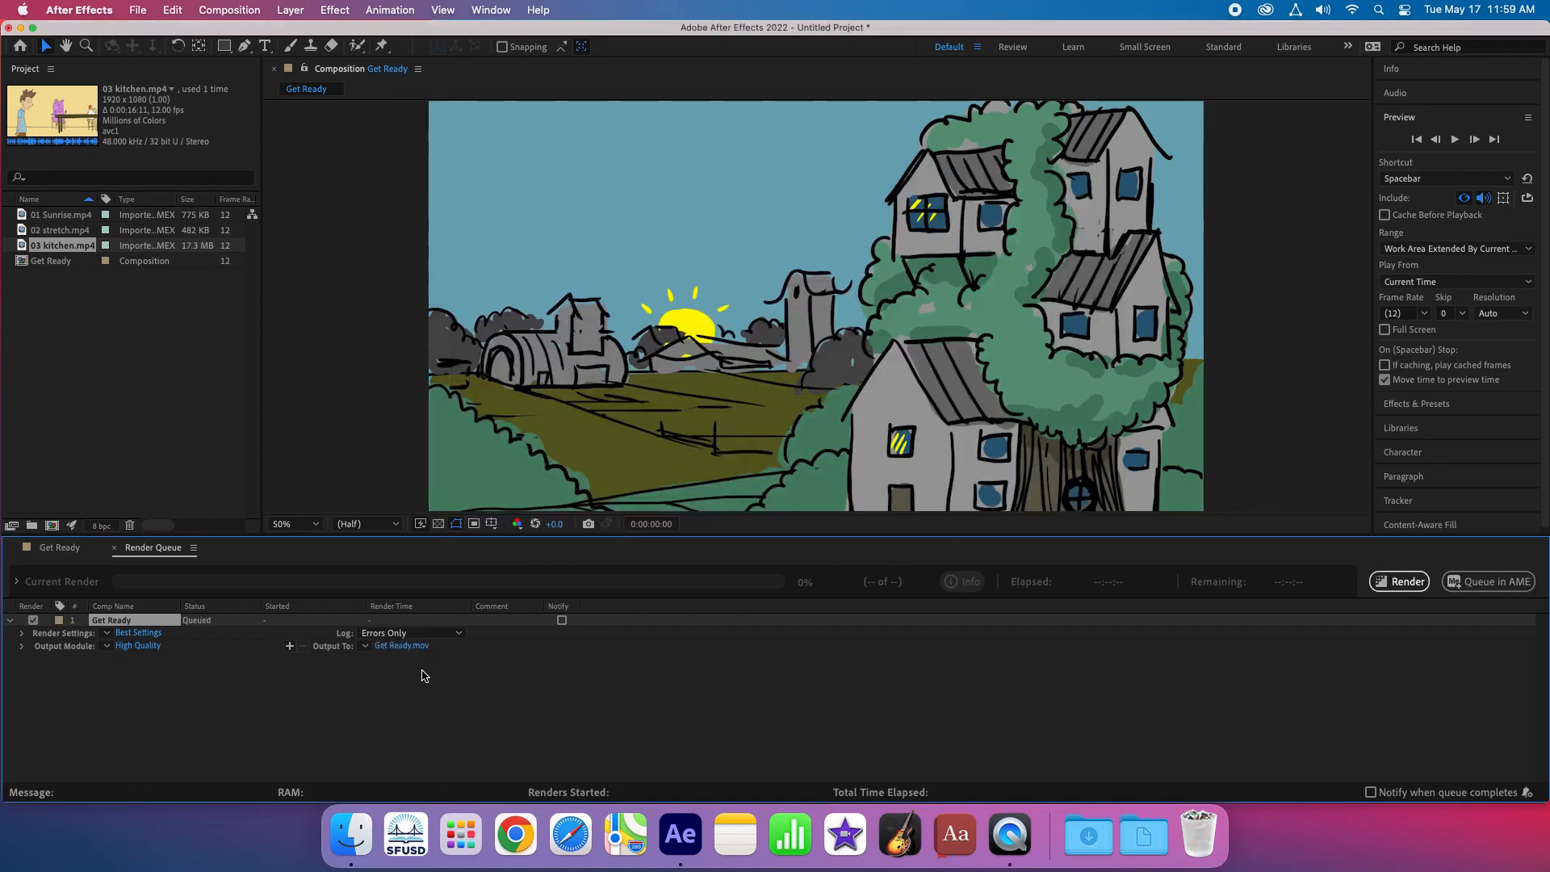
- Set the output module to QuickTime format with the Apple ProRes 422 video codec, and render the queued composition
click(137, 646)
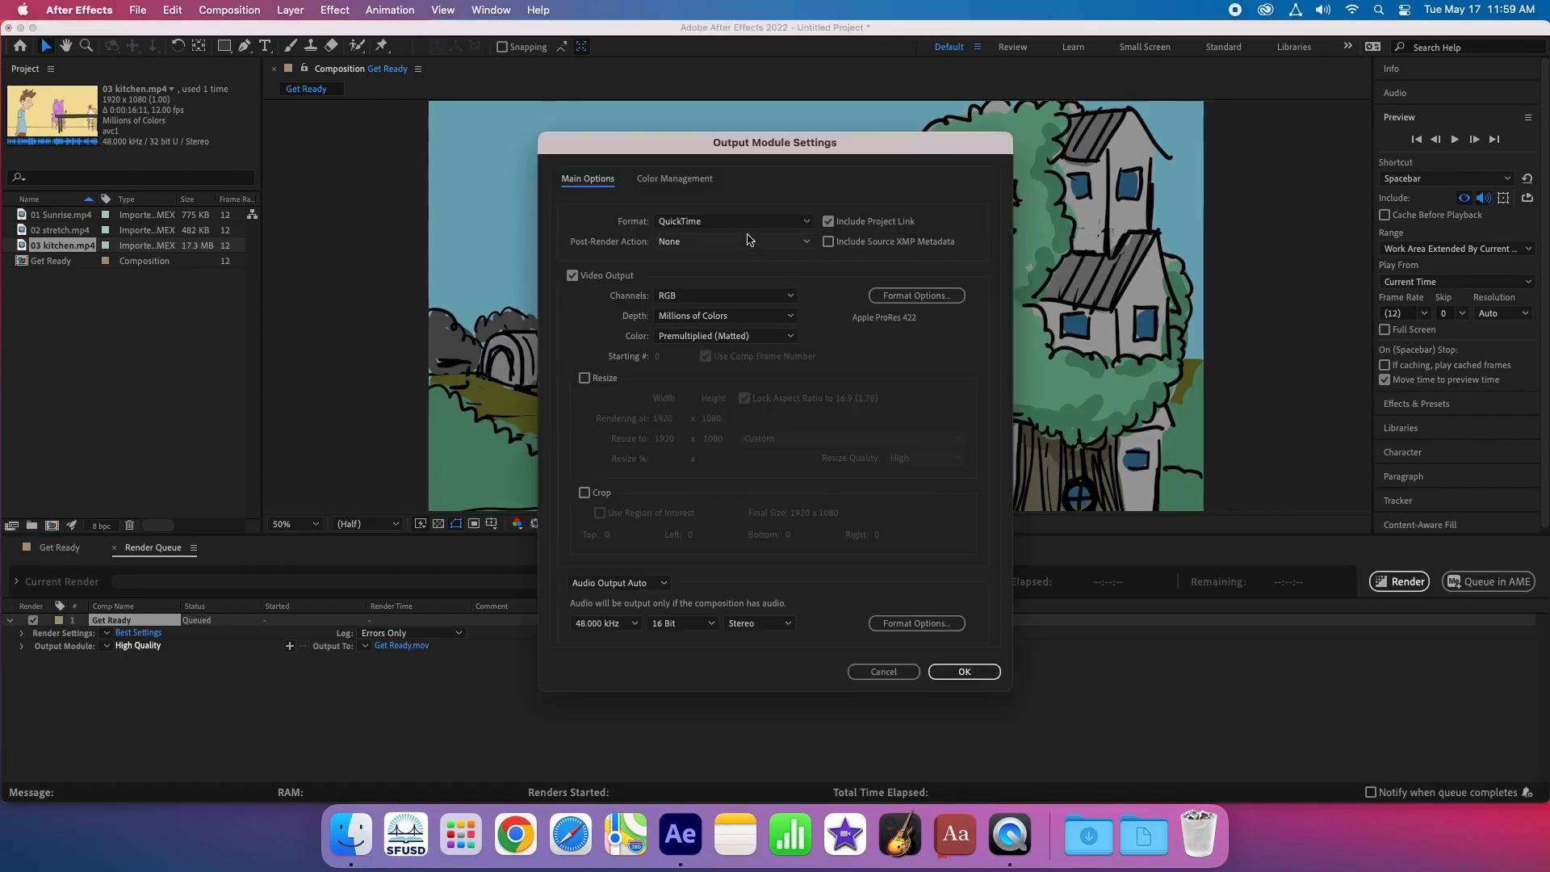
click(770, 223)
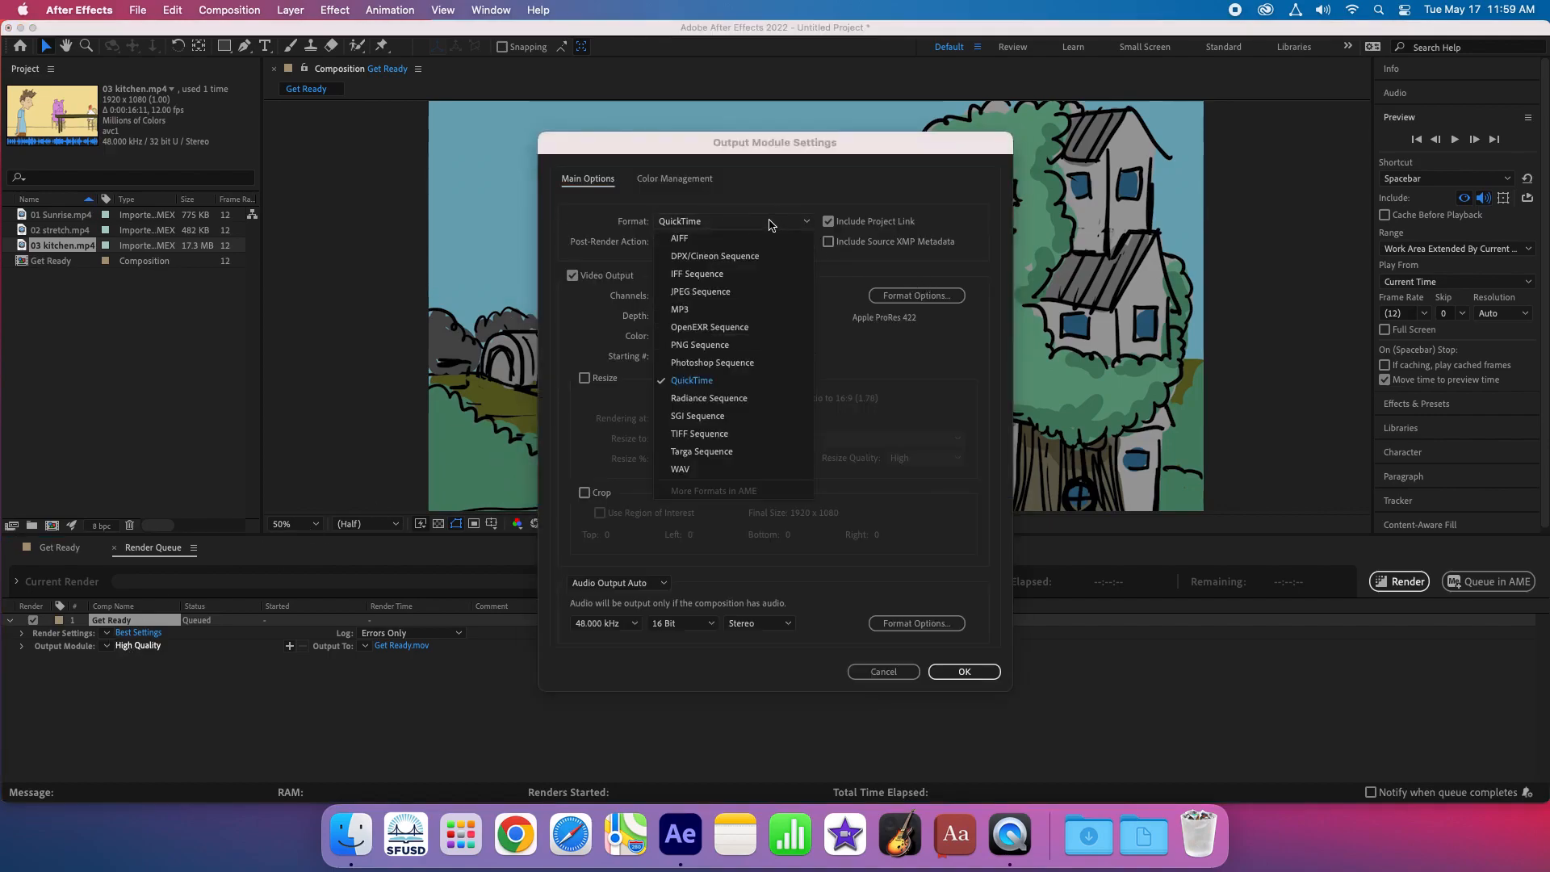
click(860, 381)
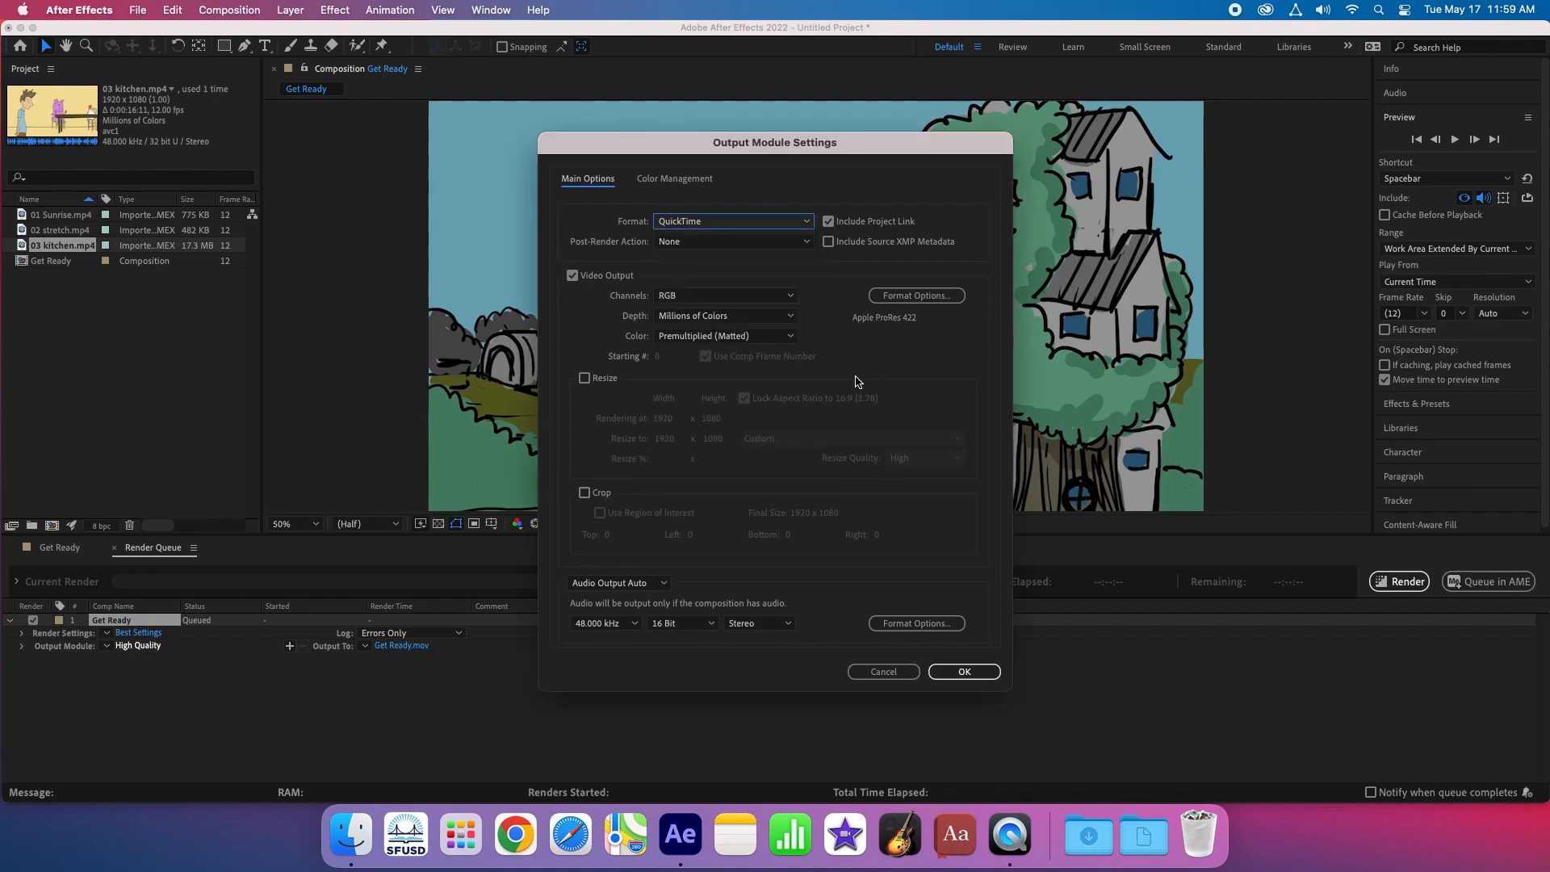
click(910, 299)
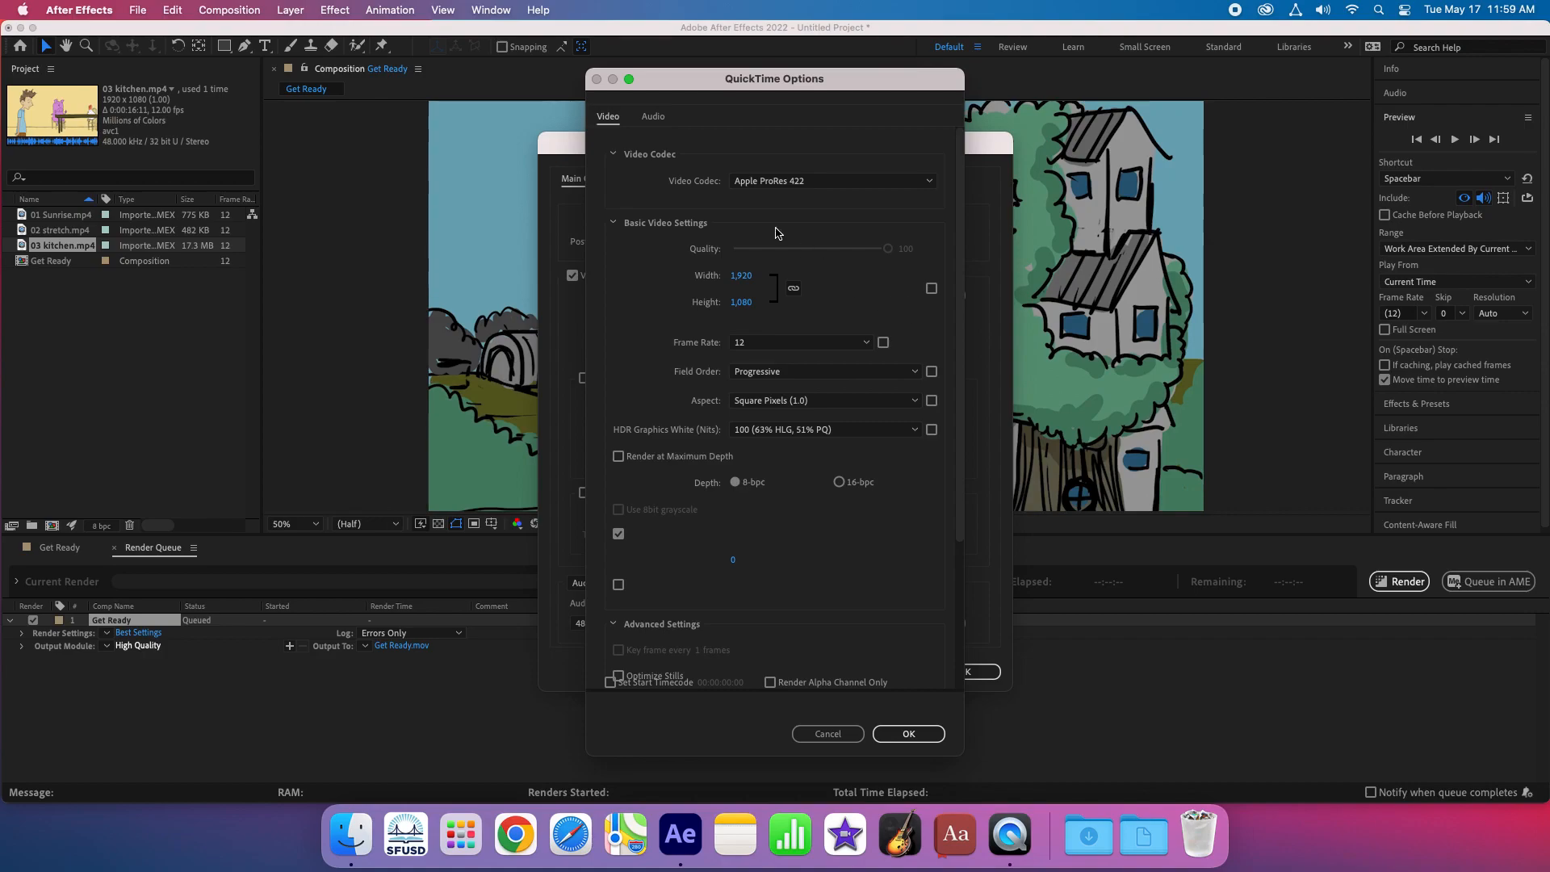
click(807, 181)
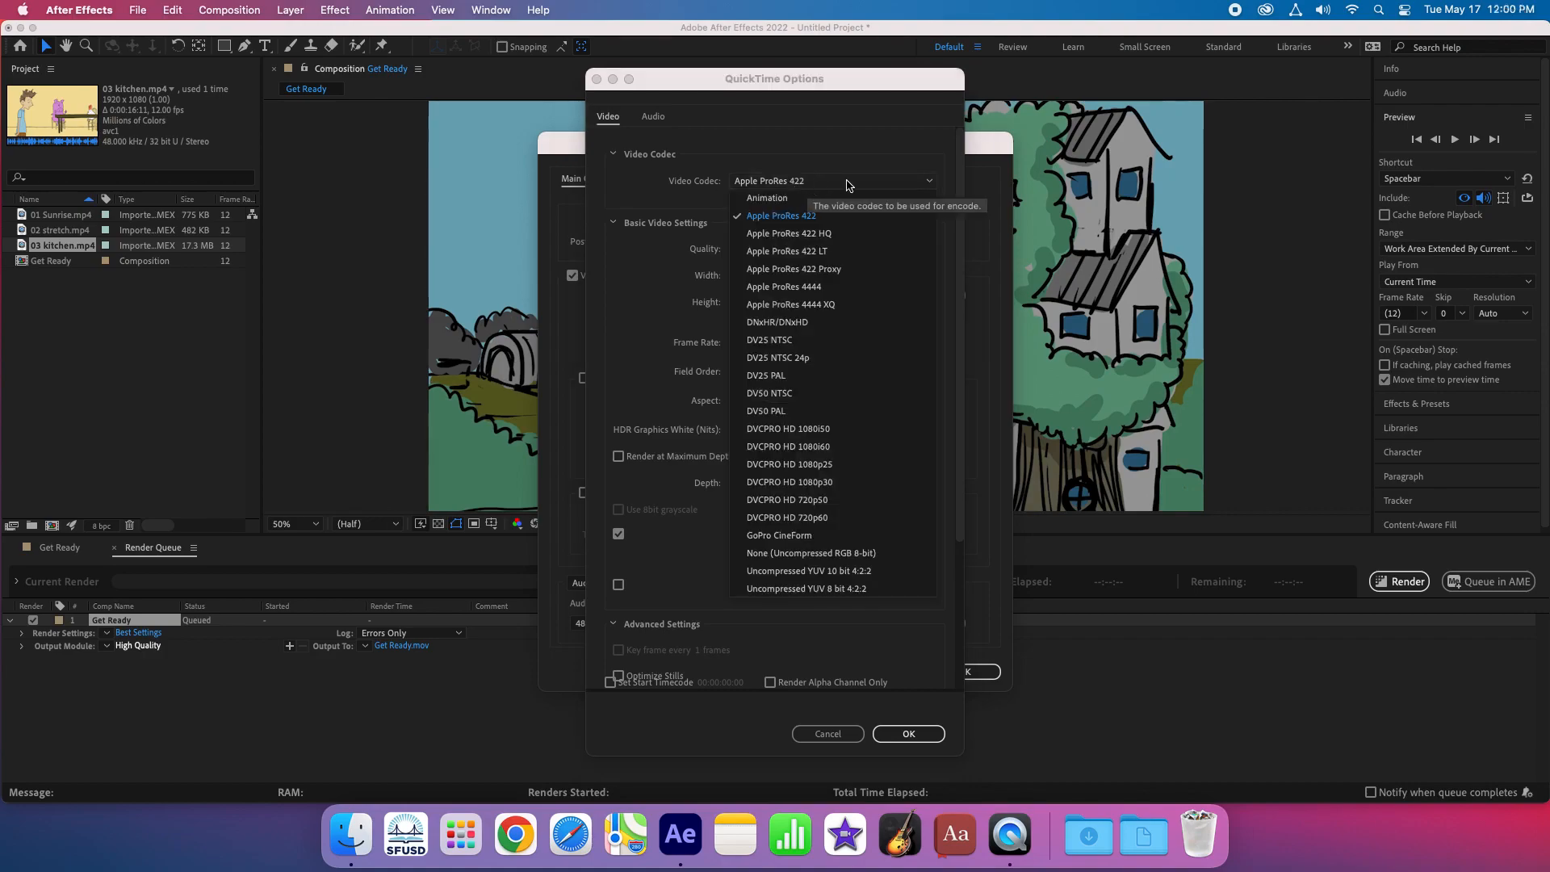
click(774, 223)
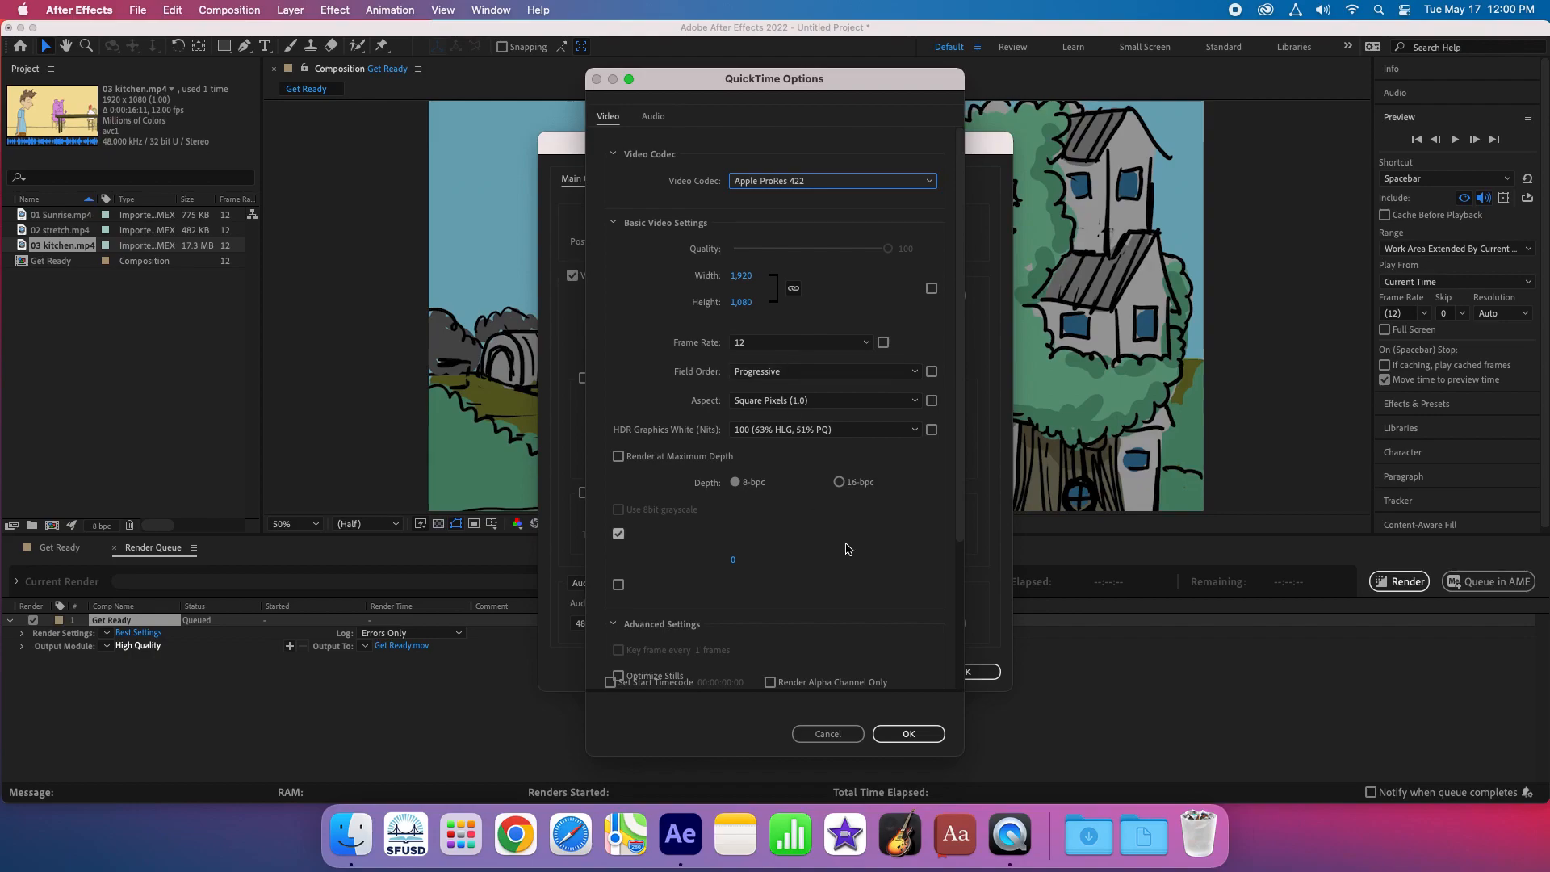
click(910, 733)
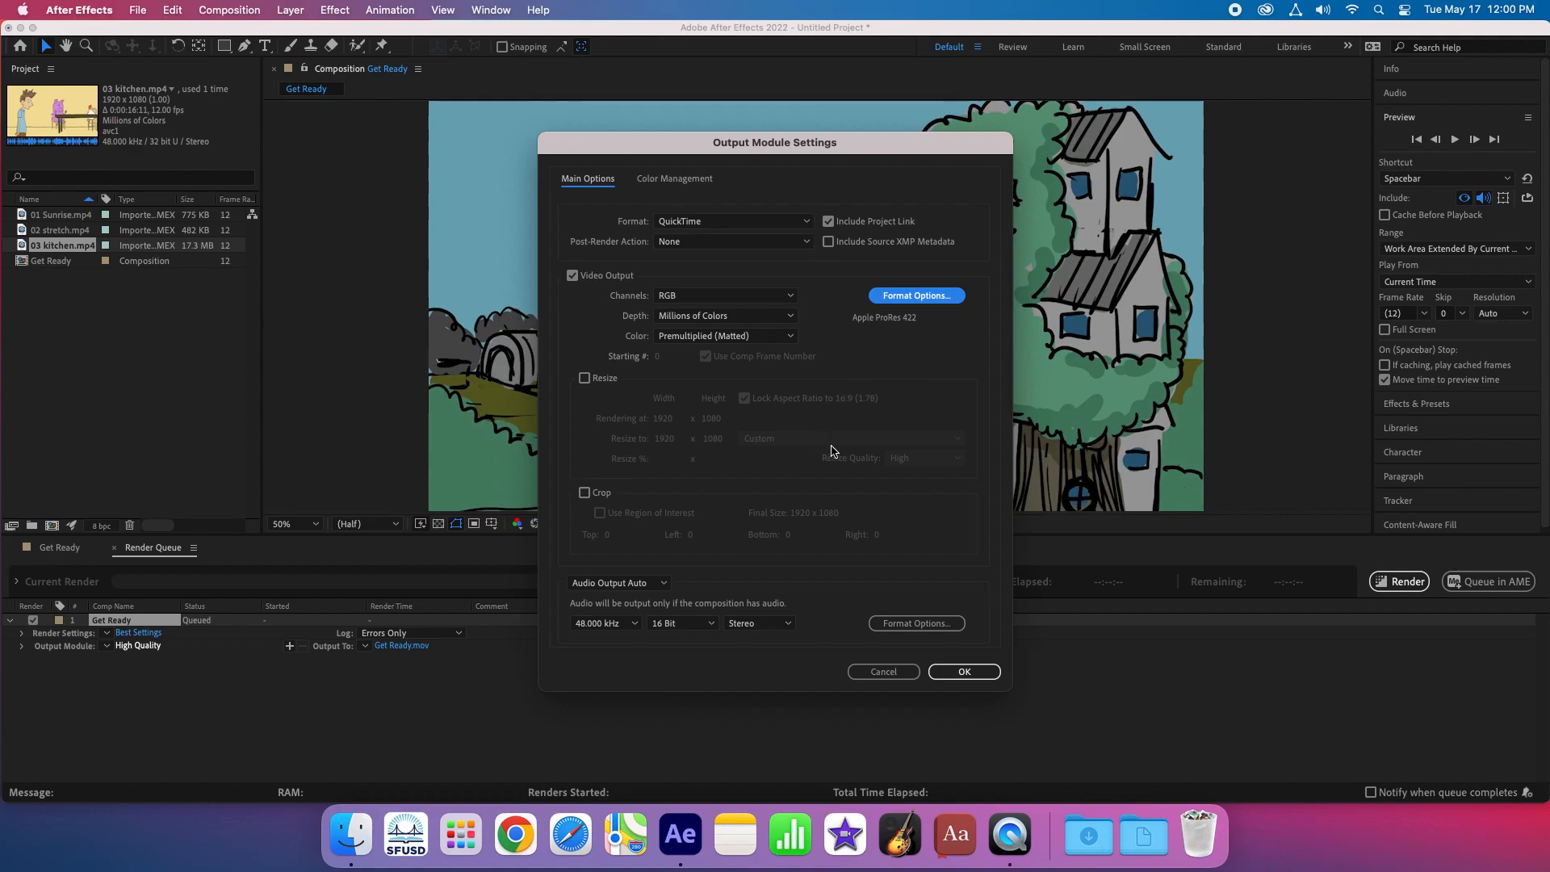
click(964, 671)
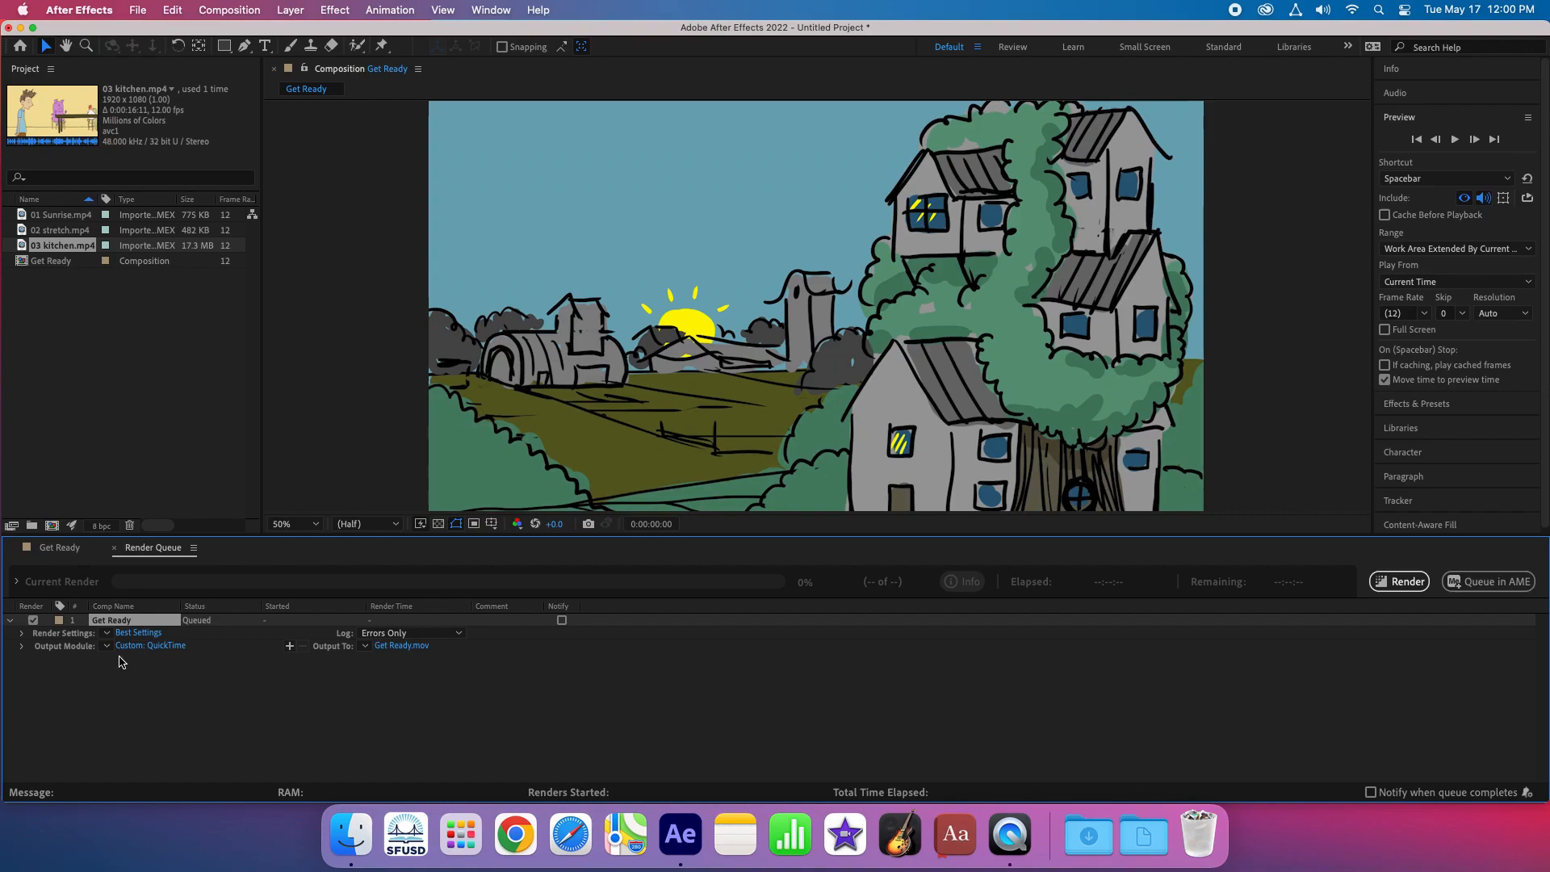
click(1403, 582)
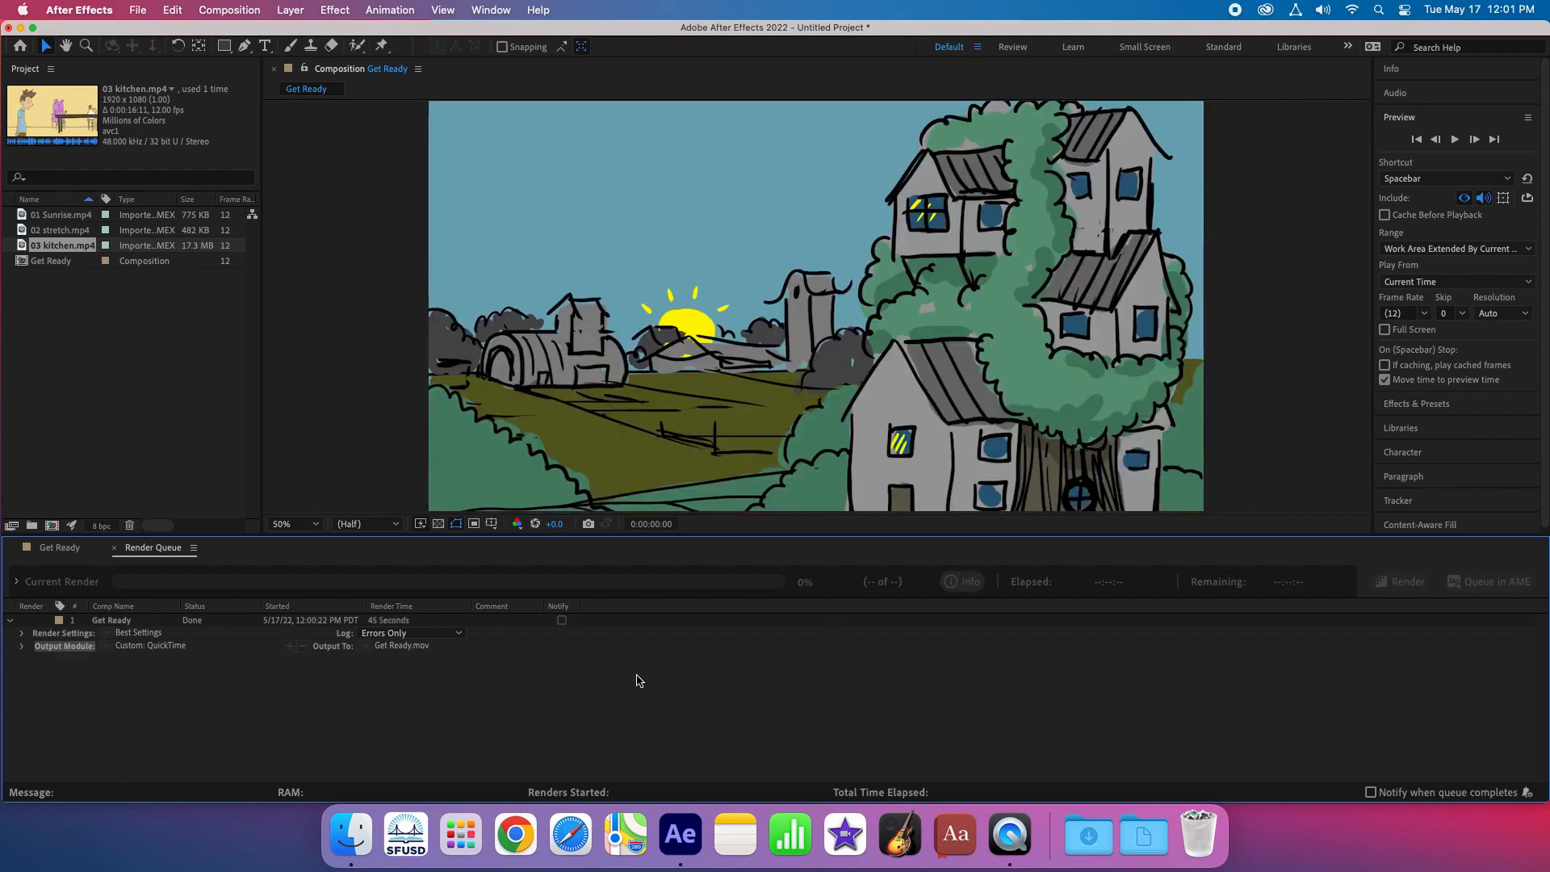
- Switch to Finder, locate Get Ready.mov on the 06-MOUSE drive, and preview the movie through to its end
click(350, 833)
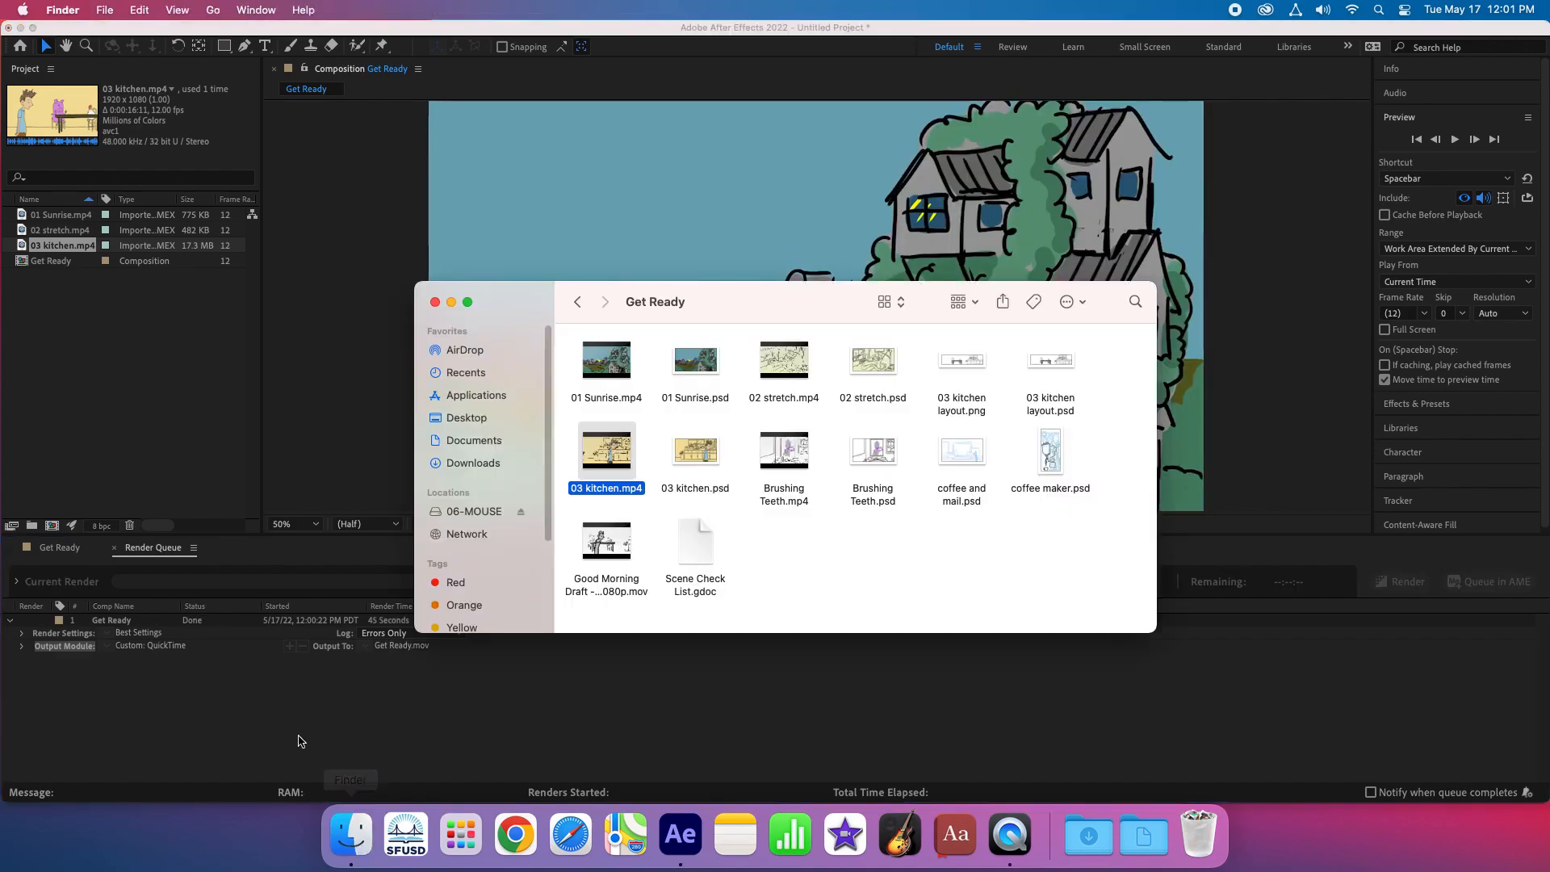
click(476, 511)
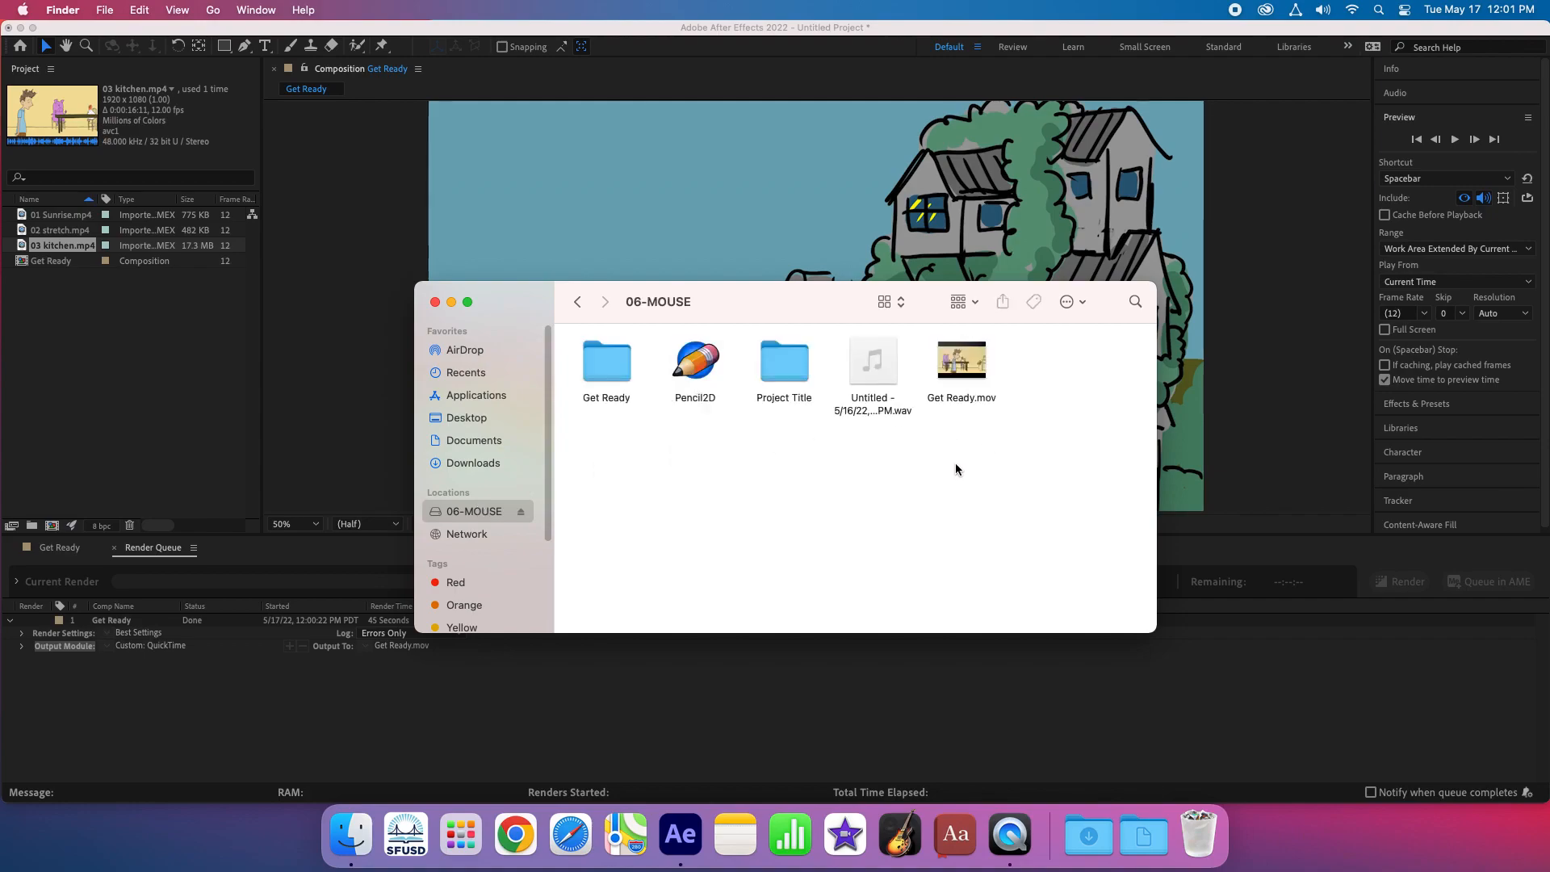
click(980, 375)
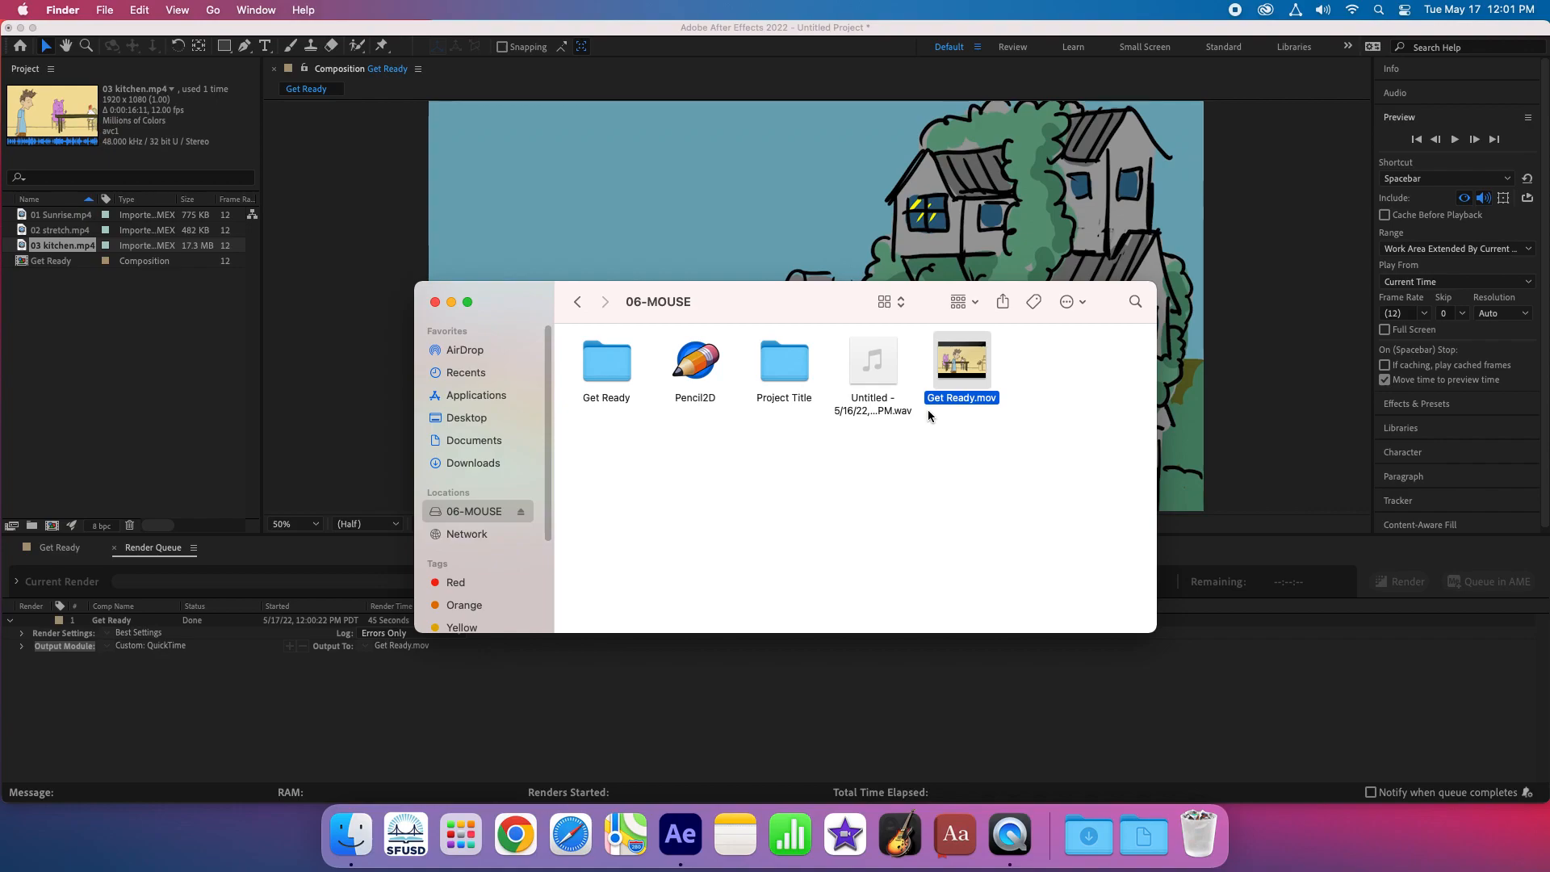
key(space)
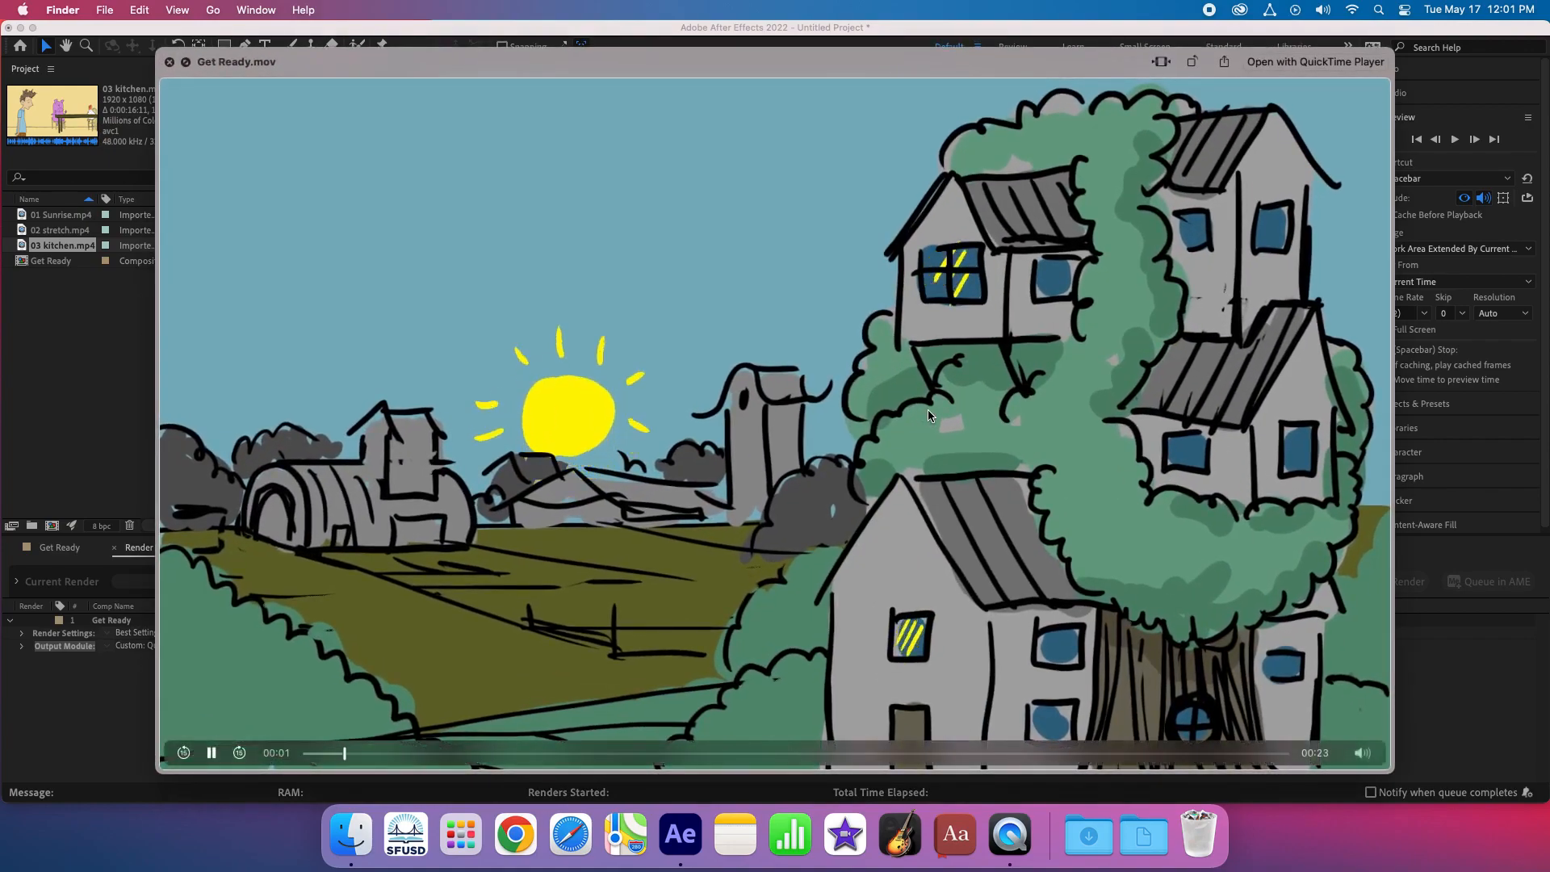
drag(410, 752, 1309, 759)
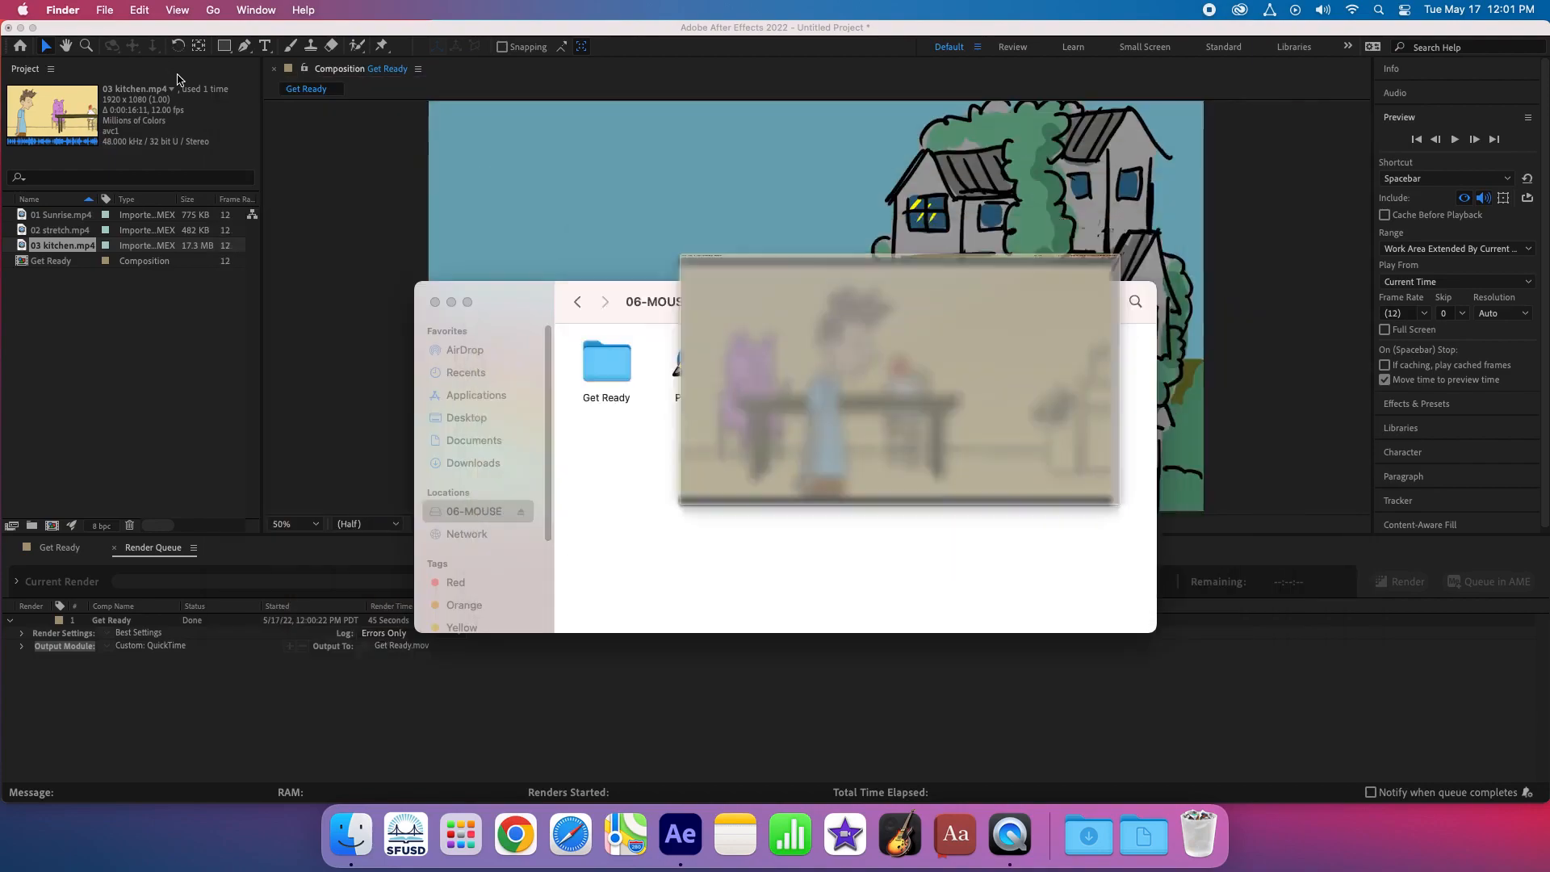
click(170, 62)
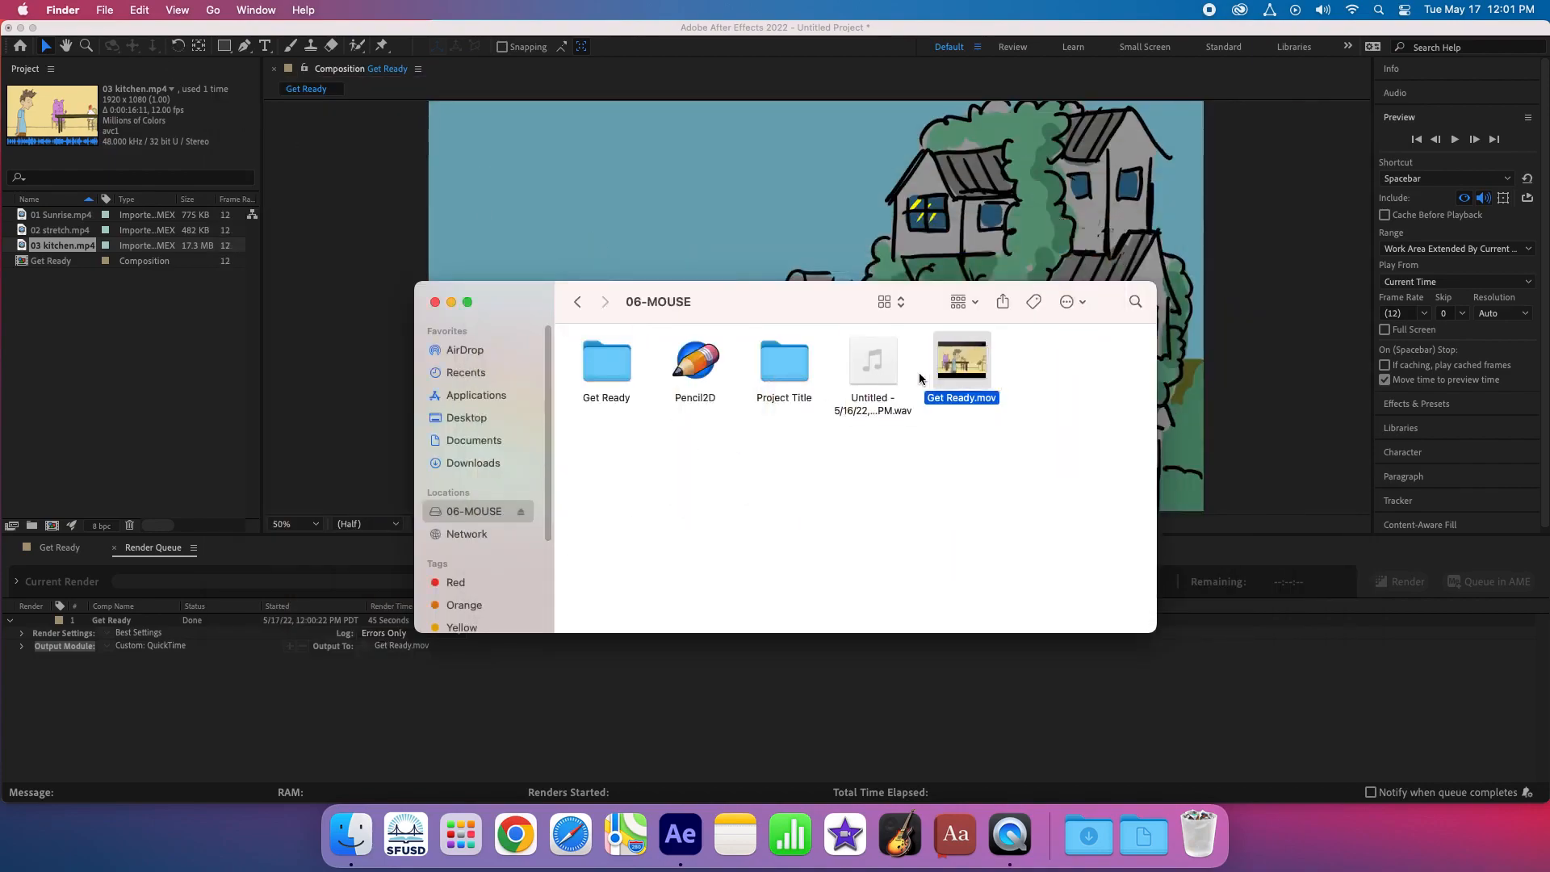